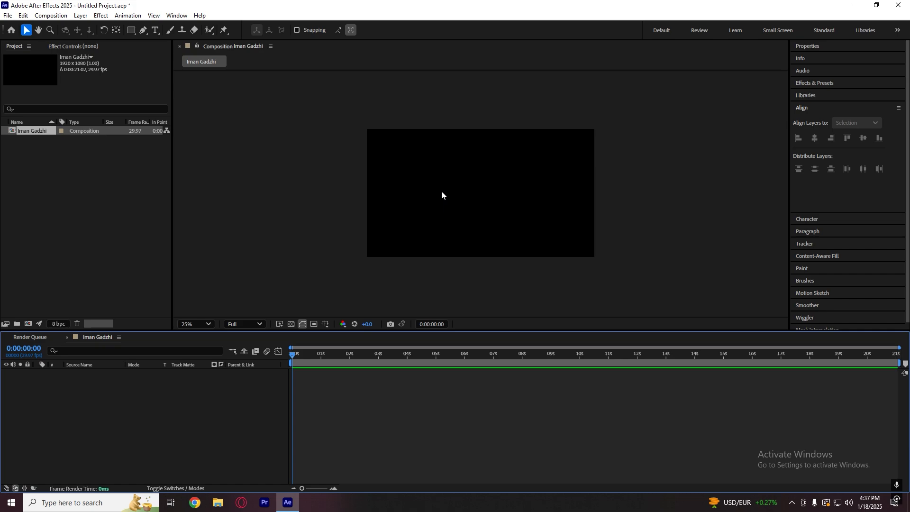
scroll(437, 236, "up", 1)
scroll(437, 236, "down", 2)
scroll(436, 236, "up", 1)
scroll(416, 269, "up", 1)
scroll(416, 268, "down", 1)
key("Page_Down")
Step: Switch to Chrome and open instagram.com
left_click(195, 502)
left_click(437, 261)
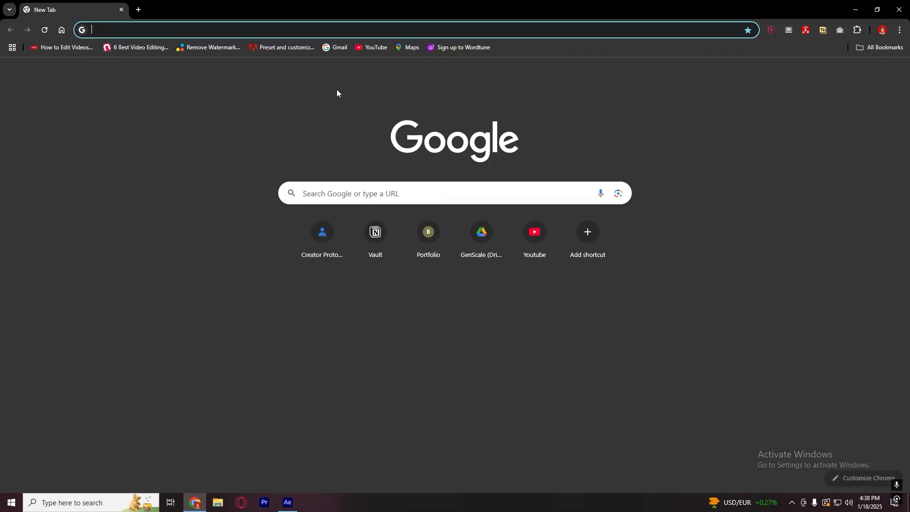
type("instagram.com")
key("Return")
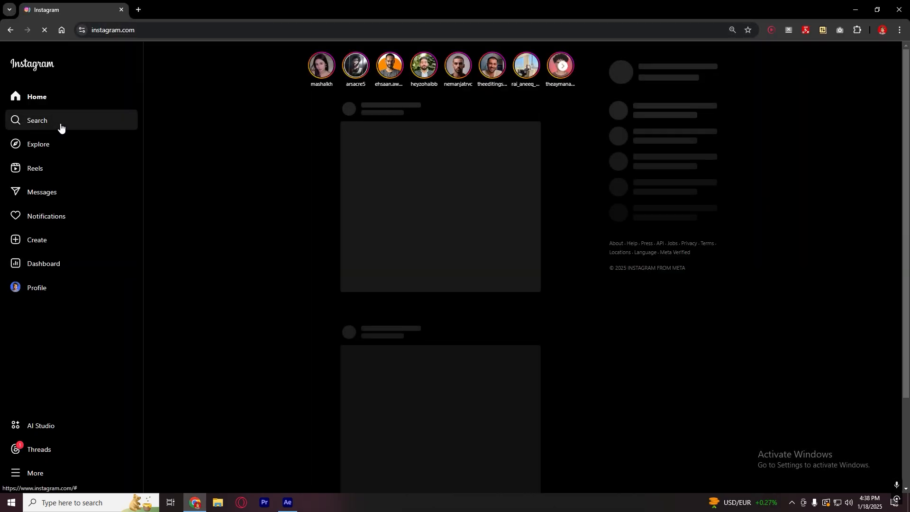
Step: Search Instagram for "alex hor", open the hormozi profile and shrink the page so more of it fits on screen
left_click(61, 123)
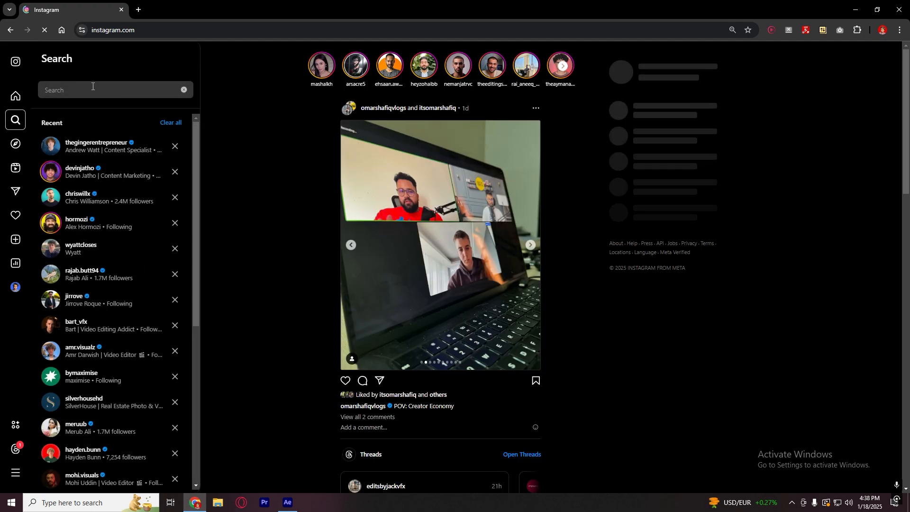
type("alex hor")
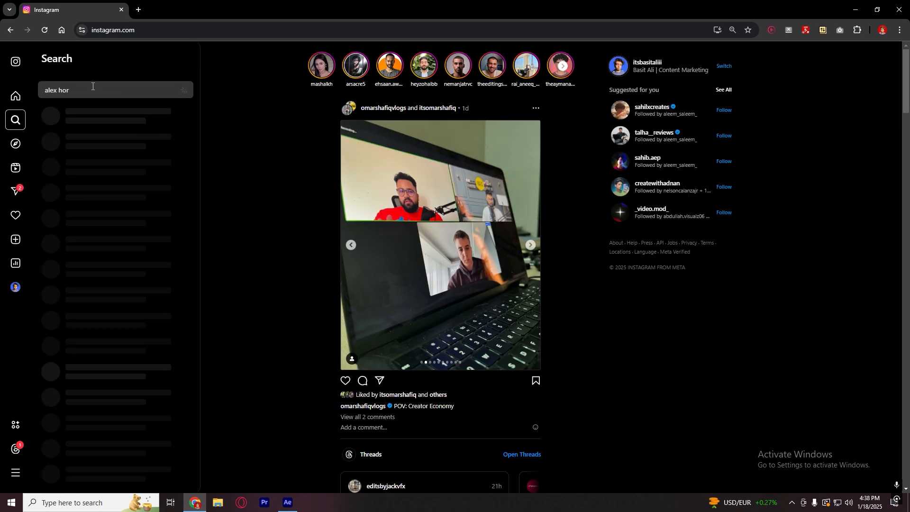
left_click(91, 123)
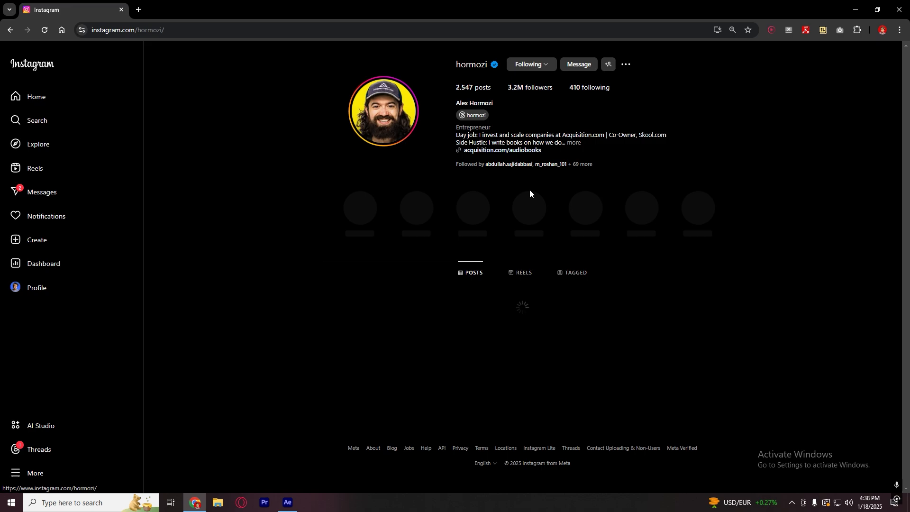
key("ctrl+minus")
key("ctrl+minus")
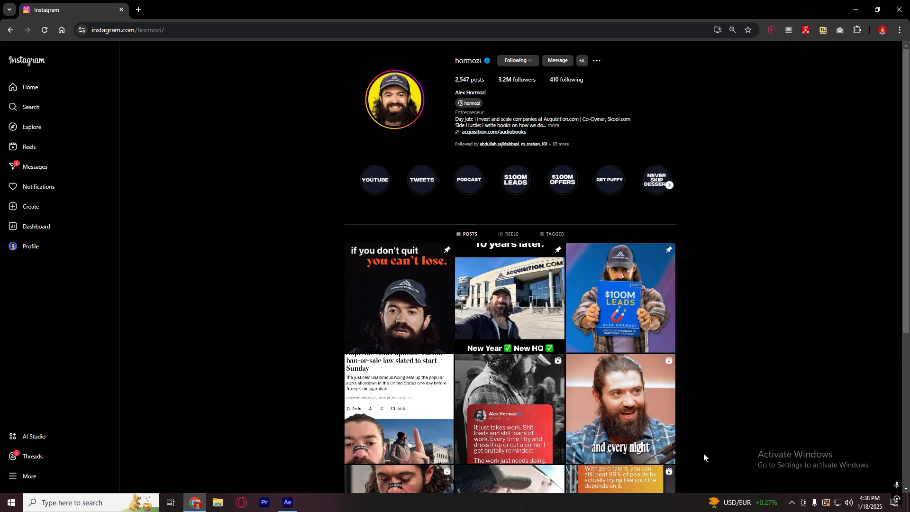
Step: Switch to Snipping Tool and capture the hormozi profile area from its header down to the second row of posts
left_click(127, 497)
type("s")
left_click(154, 246)
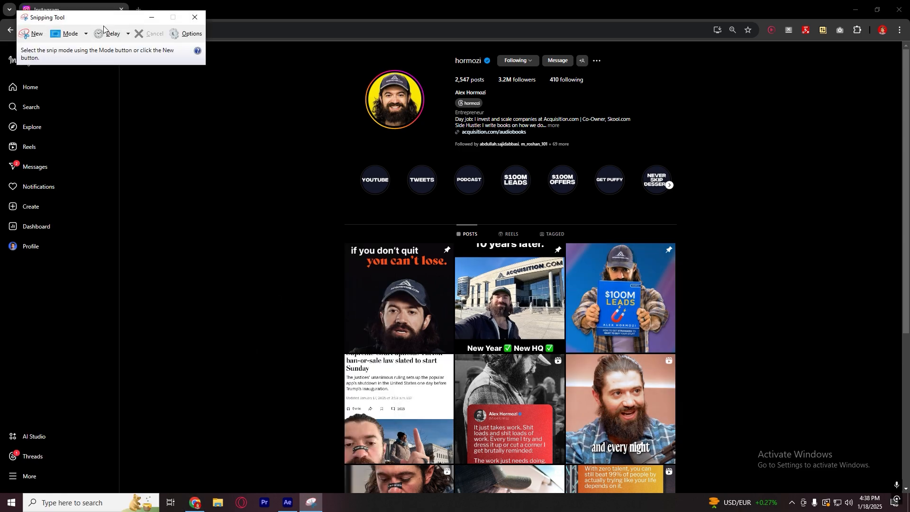
left_click(37, 37)
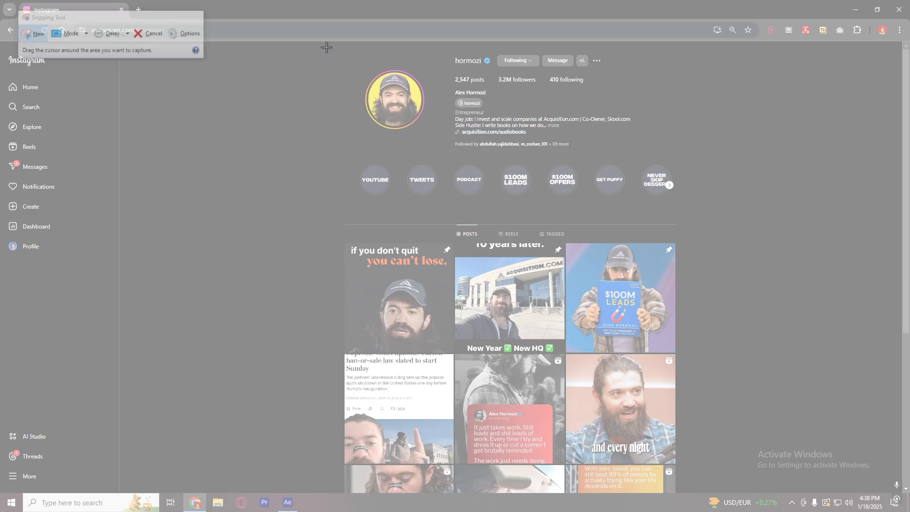
left_click_drag(325, 46, 710, 465)
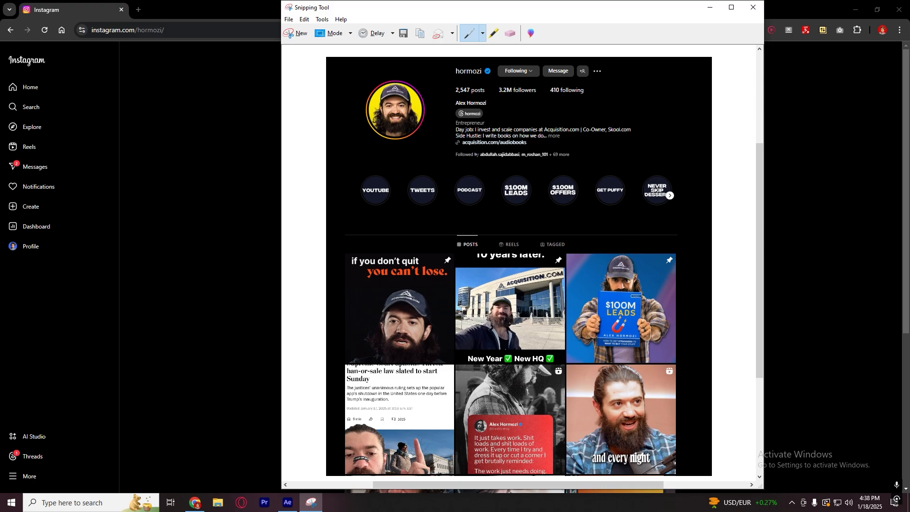
Step: Save the profile snip as a PNG file named Capture.PNG
key("ctrl+s")
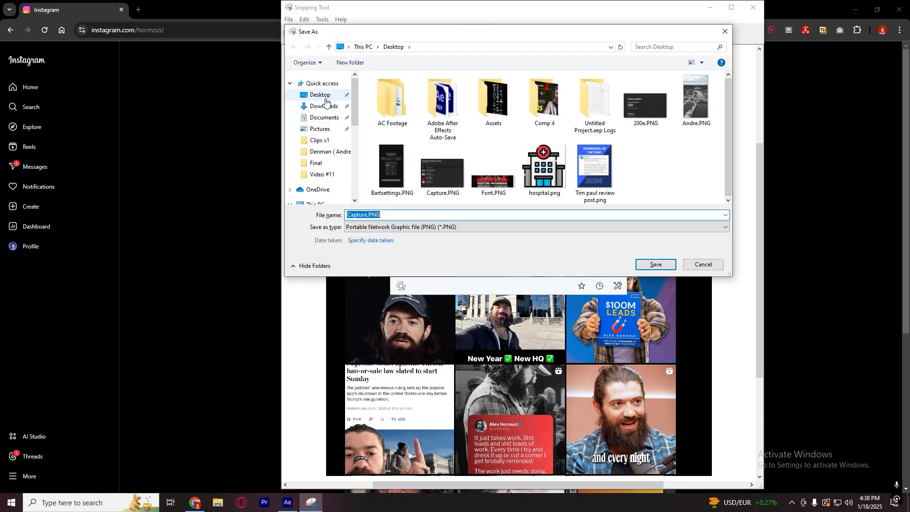
scroll(327, 156, "down", 5)
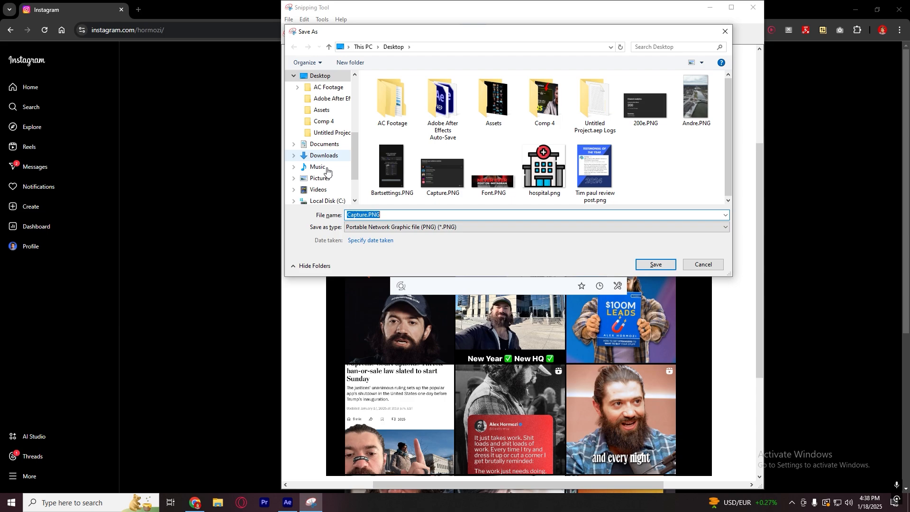
scroll(334, 155, "up", 1)
scroll(334, 155, "up", 2)
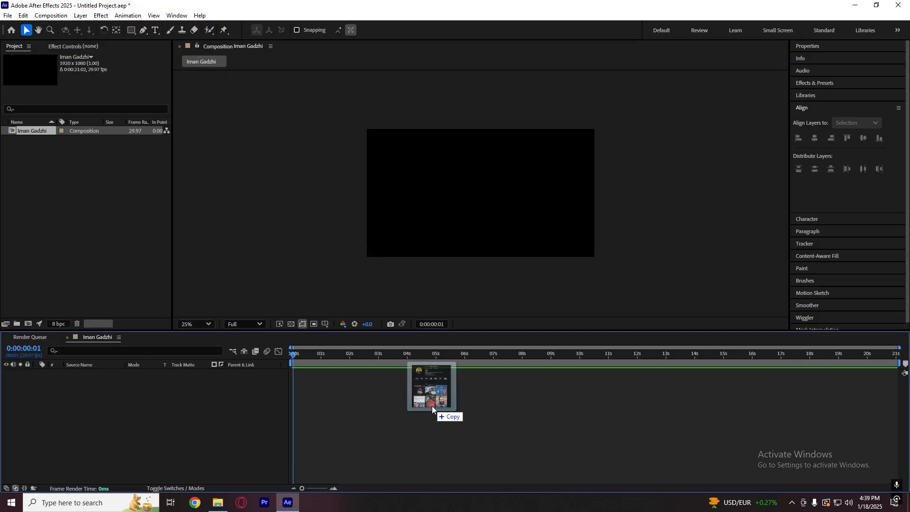
Step: Switch to After Effects, add Capture.PNG to the Iman Gadzhi composition and enlarge it to about 110.8%
left_click_drag(431, 406, 409, 405)
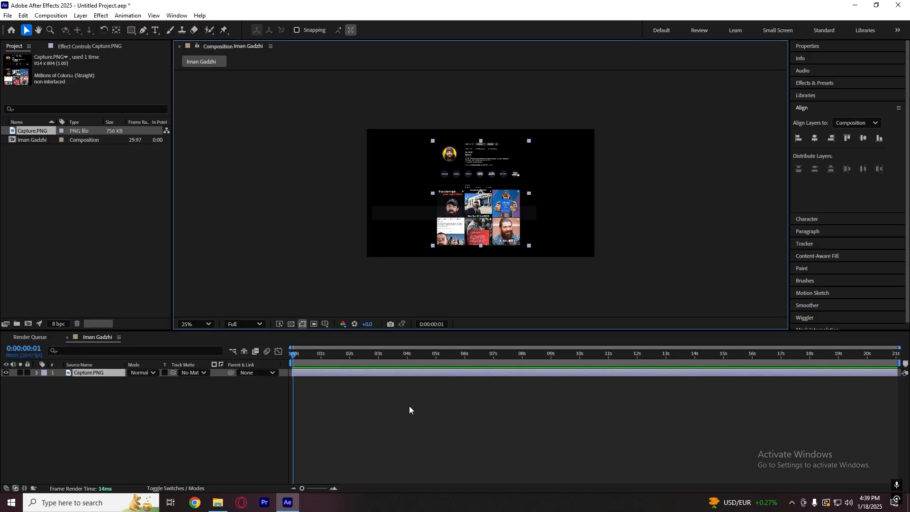
key("period")
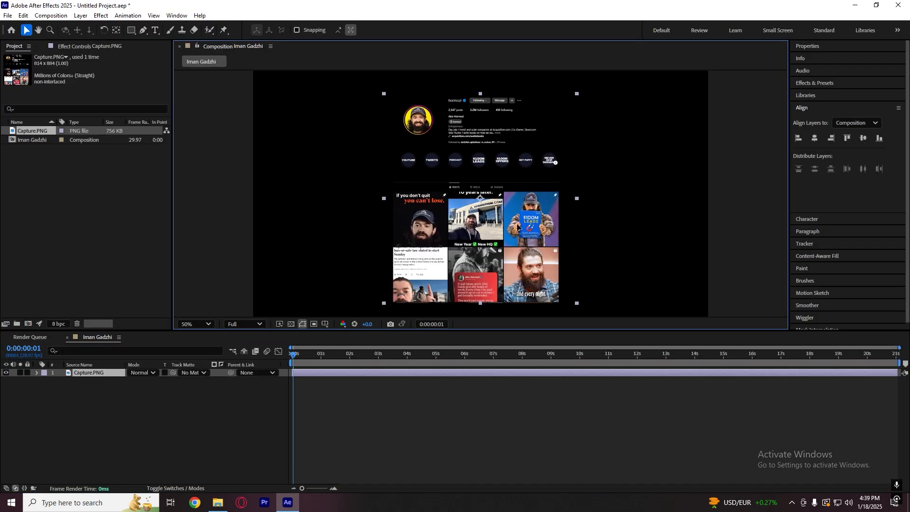
left_click(448, 428)
key("Home")
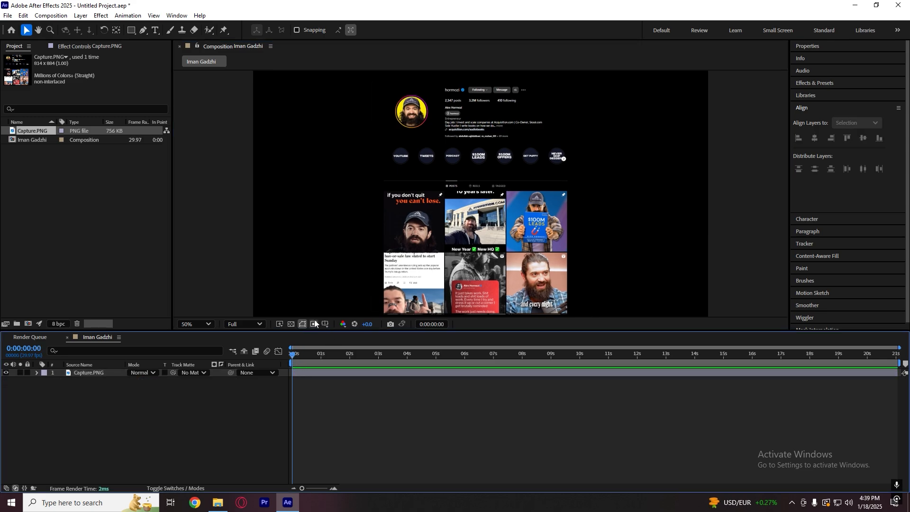
Step: Duplicate the Capture.PNG layer twice and hide the two upper copies
left_click(297, 374)
key("ctrl+d")
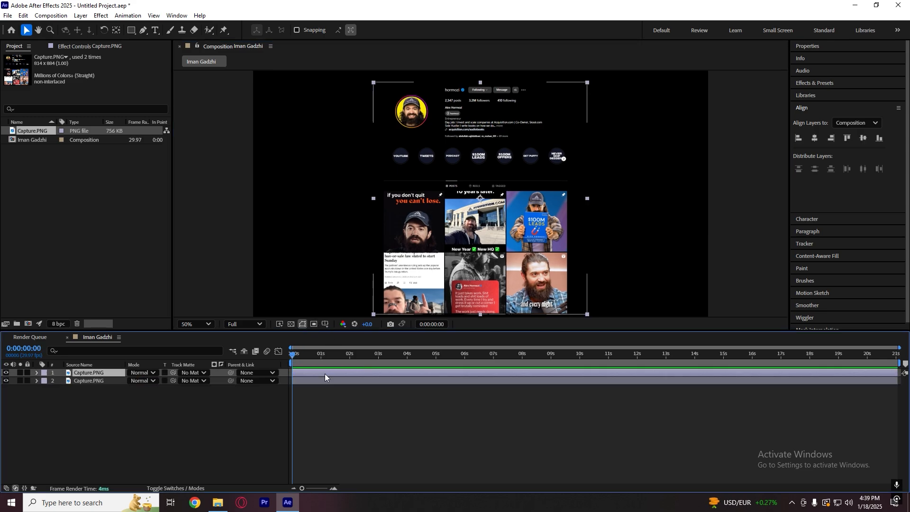
key("ctrl+d")
left_click(323, 403)
left_click_drag(6, 372, 6, 381)
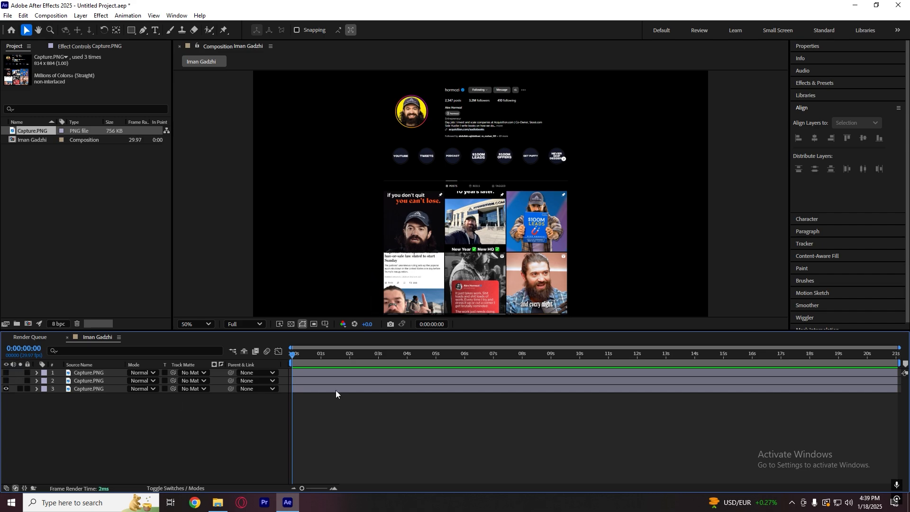
left_click(421, 123)
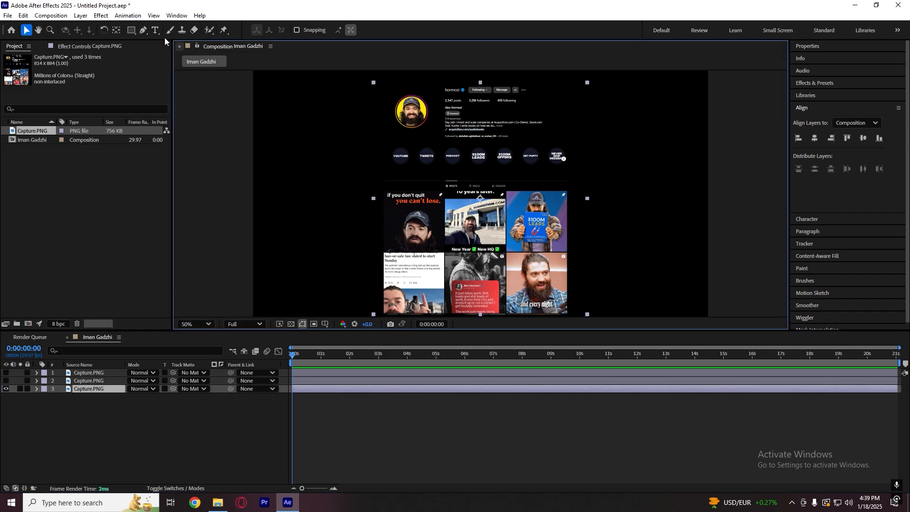
left_click(131, 29)
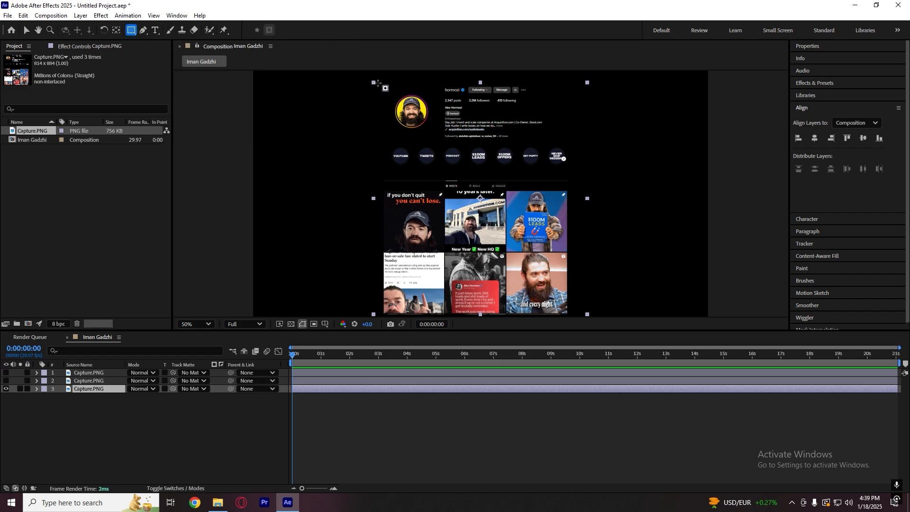
left_click_drag(383, 84, 435, 133)
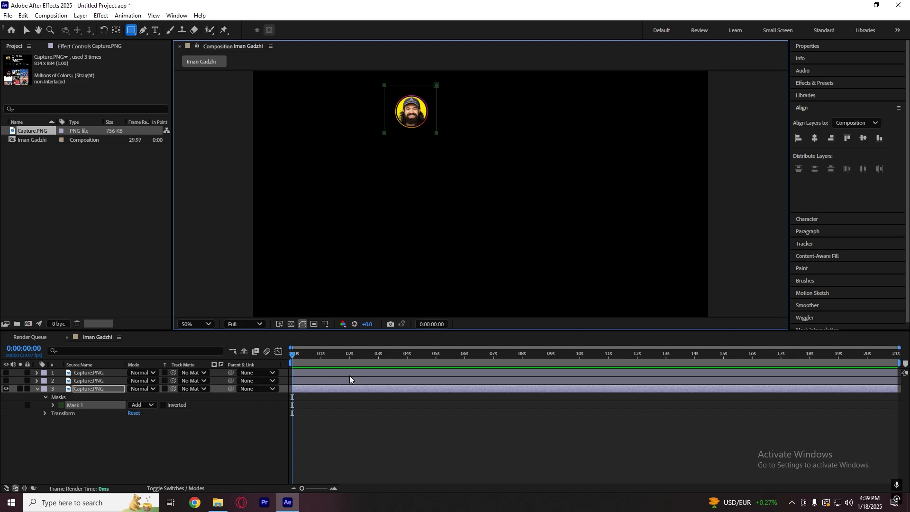
key("ctrl+z")
Step: Draw a circular mask around the profile picture on the bottom Capture.PNG layer
scroll(423, 146, "up", 1)
left_click_drag(367, 85, 430, 207)
left_click_drag(131, 30, 170, 52)
left_click_drag(361, 109, 458, 186)
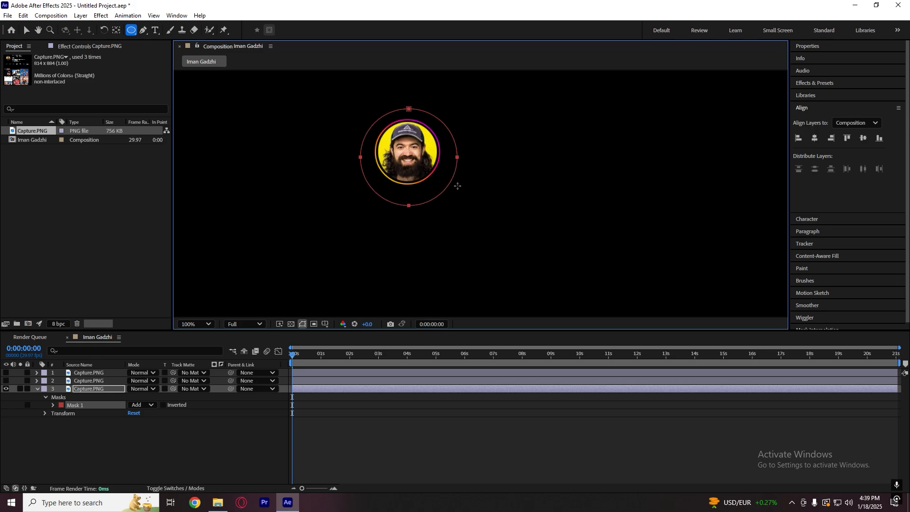
left_click_drag(366, 111, 449, 177)
left_click(356, 402)
key("s")
key("s")
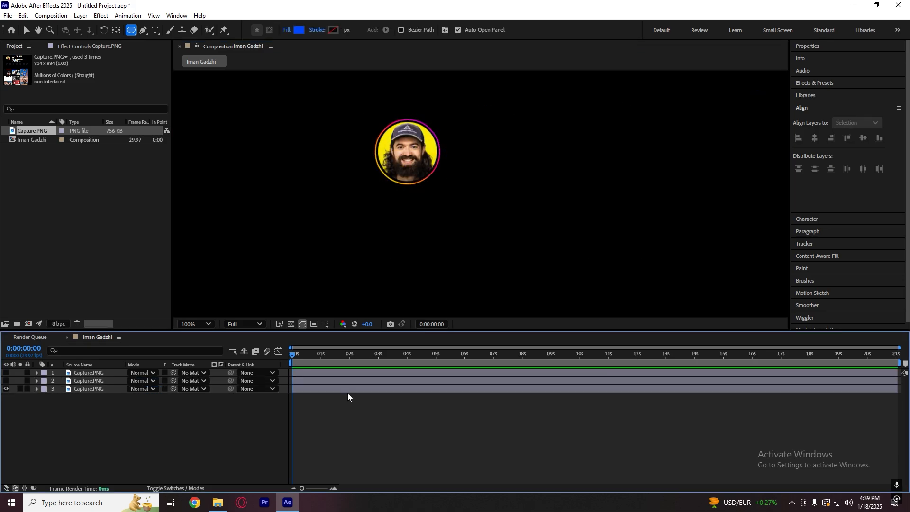
Step: Hide the masked profile-picture layer, then show and select the middle Capture.PNG copy
left_click(341, 390)
left_click(5, 389)
left_click(6, 380)
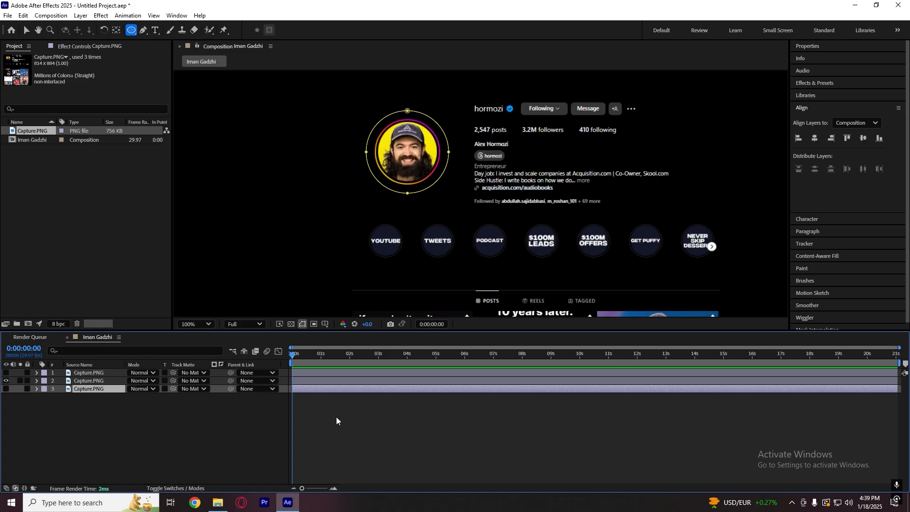
left_click(335, 477)
scroll(416, 260, "down", 2)
left_click(344, 380)
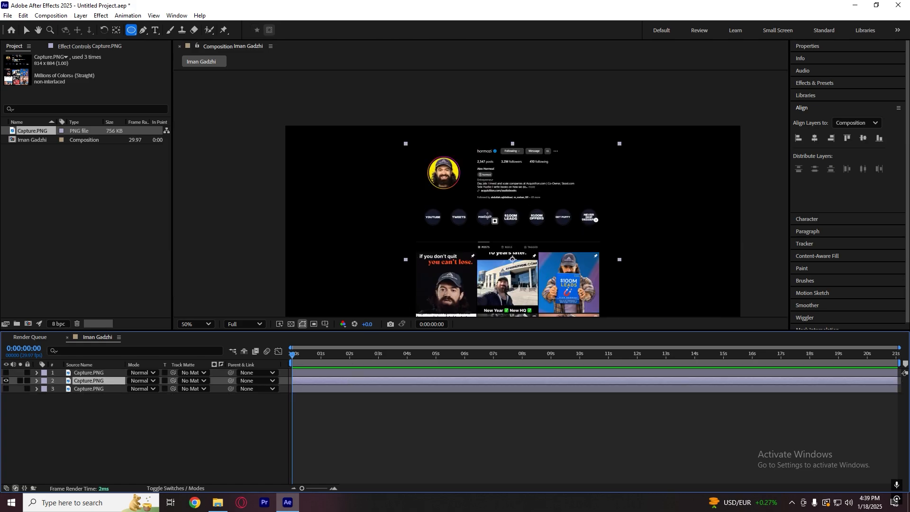
Step: Draw a rectangular mask around the profile name, follower stats and bio on the middle Capture.PNG layer
scroll(499, 164, "up", 1)
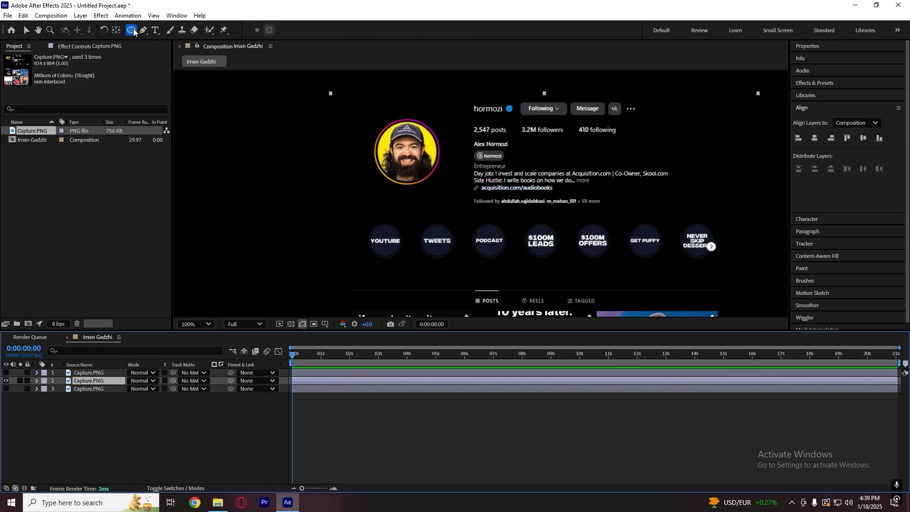
left_click_drag(132, 30, 180, 32)
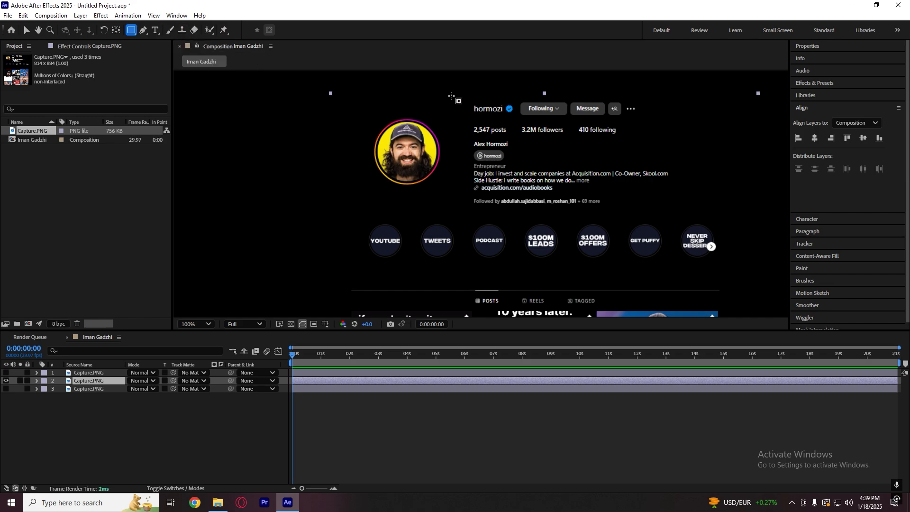
left_click_drag(451, 95, 690, 214)
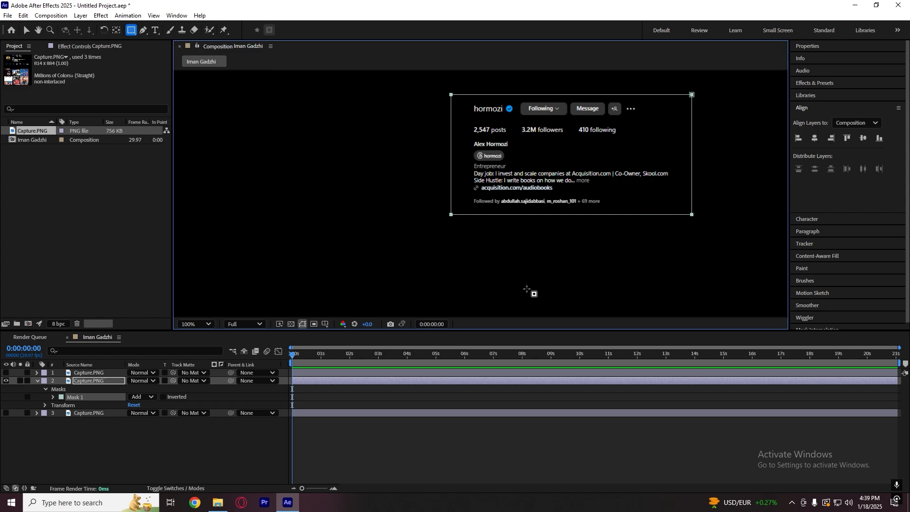
left_click(344, 436)
key("u")
Step: Show the top Capture.PNG copy and hide the middle layer holding the profile details
left_click(330, 381)
left_click(6, 372)
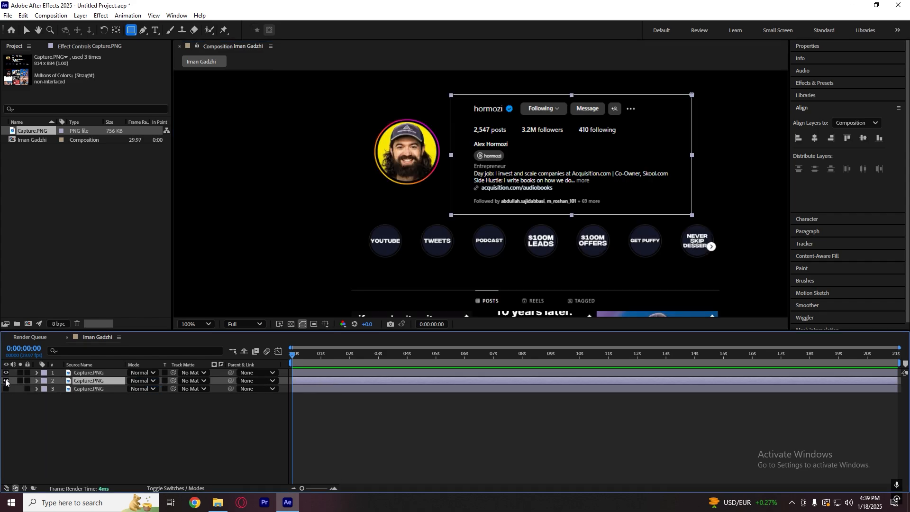
left_click(6, 381)
scroll(411, 290, "down", 4)
scroll(480, 300, "up", 2)
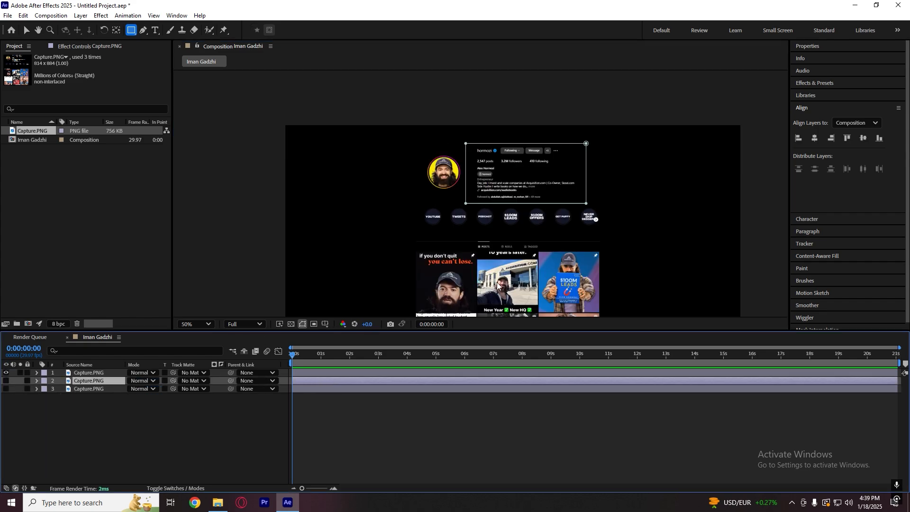
key("v")
left_click_drag(511, 271, 514, 233)
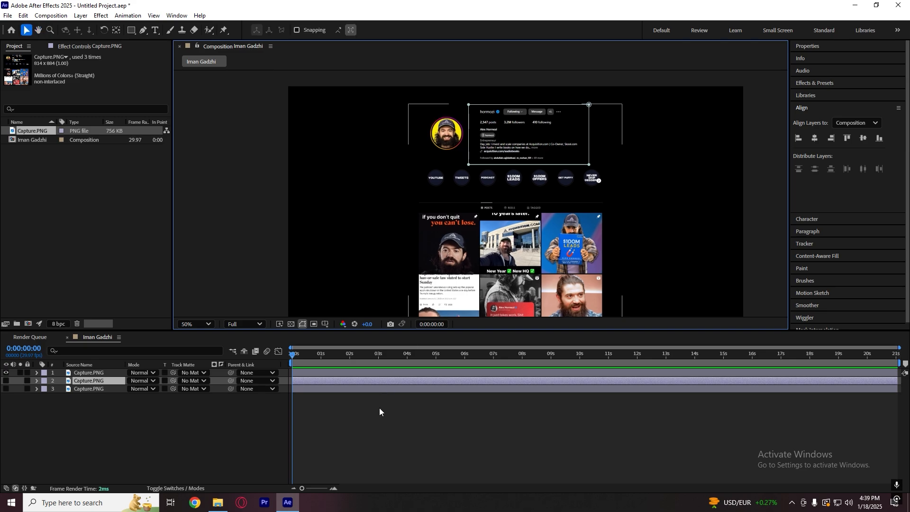
left_click(379, 407)
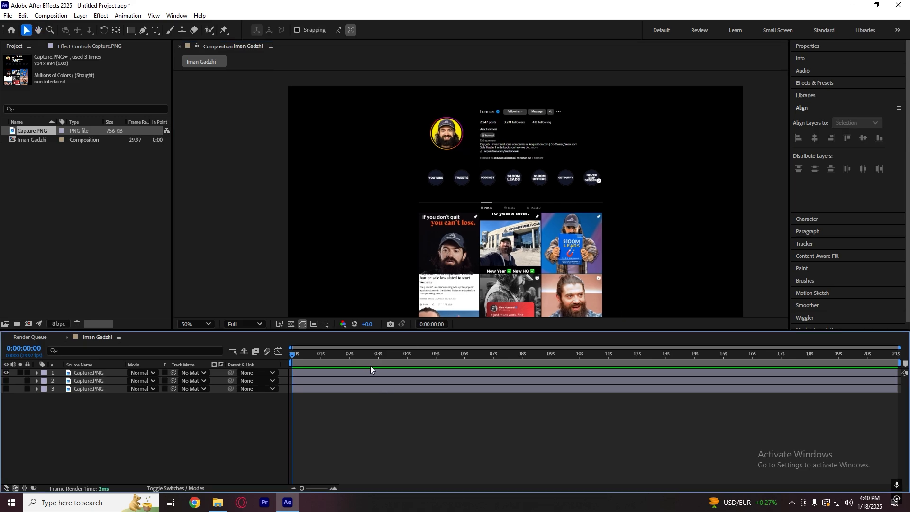
left_click(131, 30)
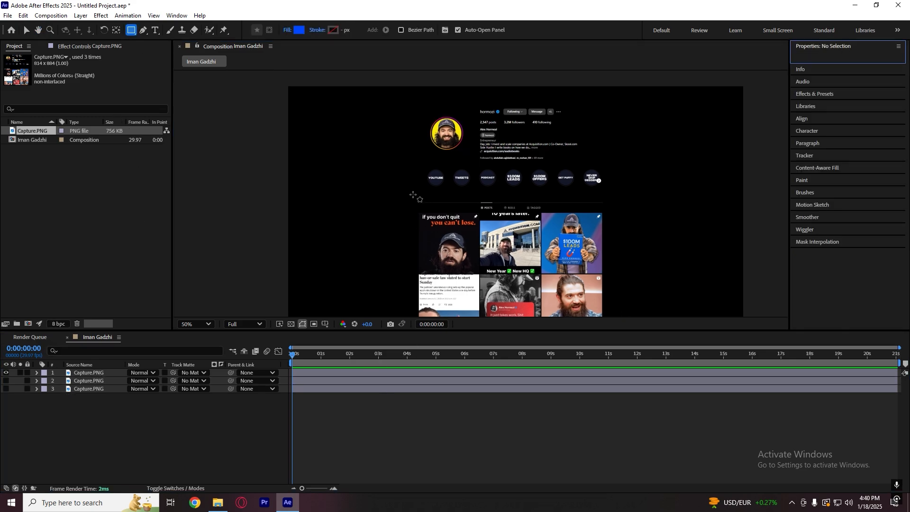
left_click_drag(412, 194, 619, 311)
key("ctrl+z")
Step: Draw a rectangular mask around the tabs and posts grid on the top Capture.PNG layer
left_click(394, 373)
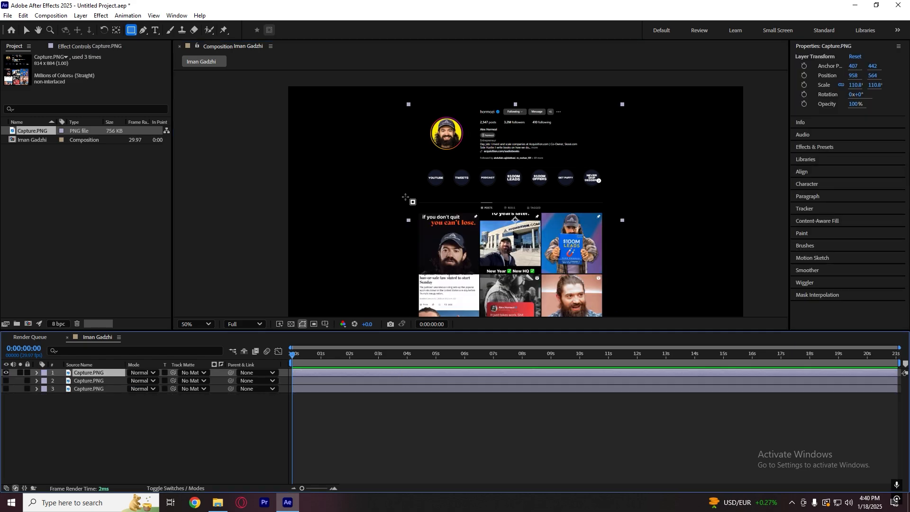
left_click_drag(402, 195, 618, 316)
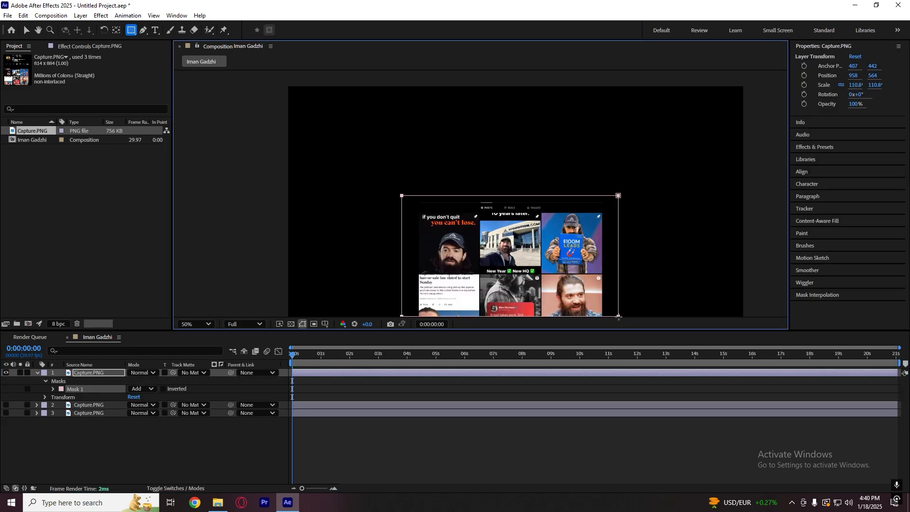
key("ctrl+z")
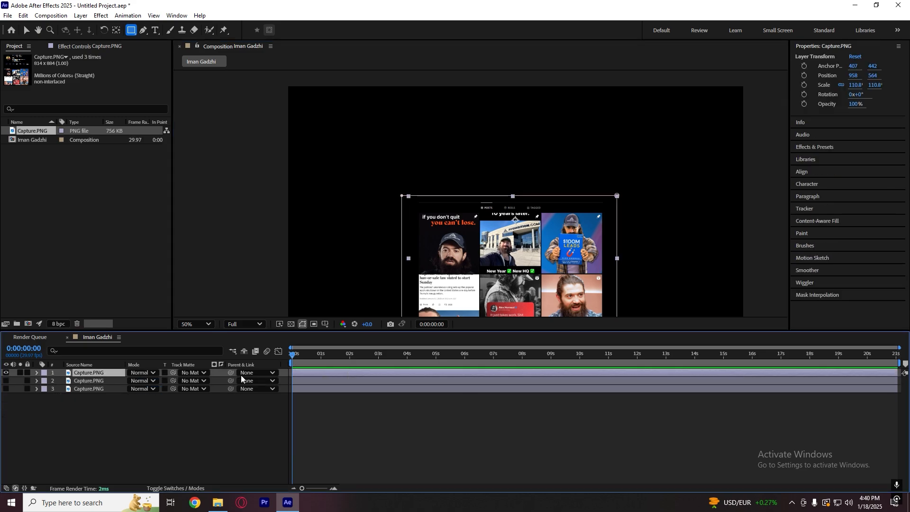
Step: Toggle the layers' visibility to check each masked part, leaving all three Capture.PNG layers shown
left_click(6, 381)
left_click(5, 388)
left_click(5, 388)
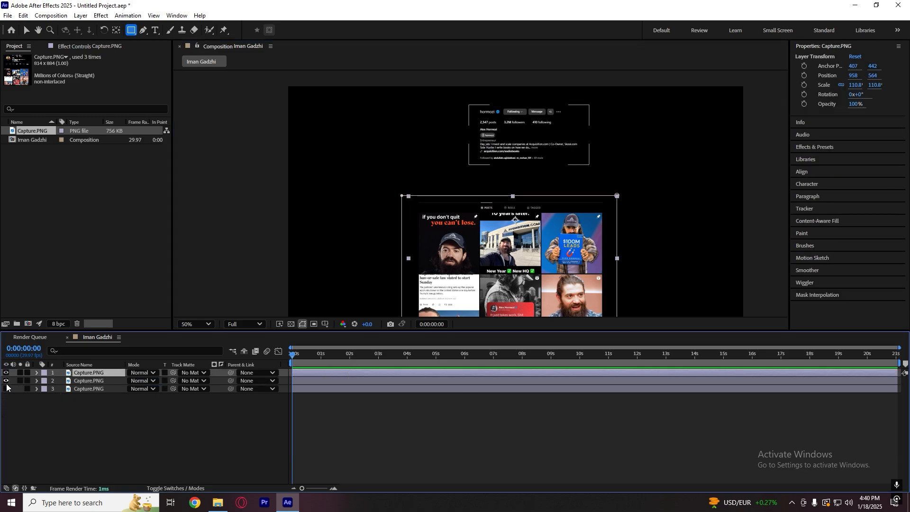
left_click(6, 381)
left_click(6, 373)
left_click(7, 389)
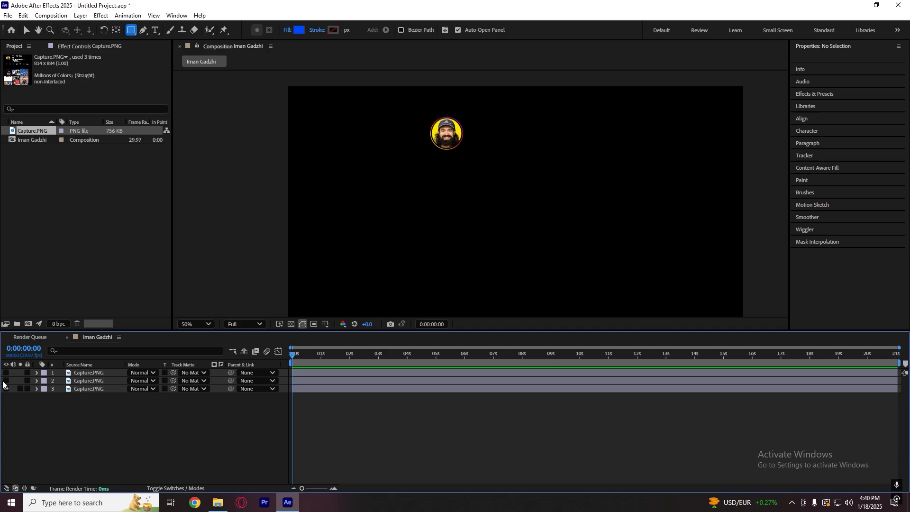
left_click(6, 381)
left_click(6, 372)
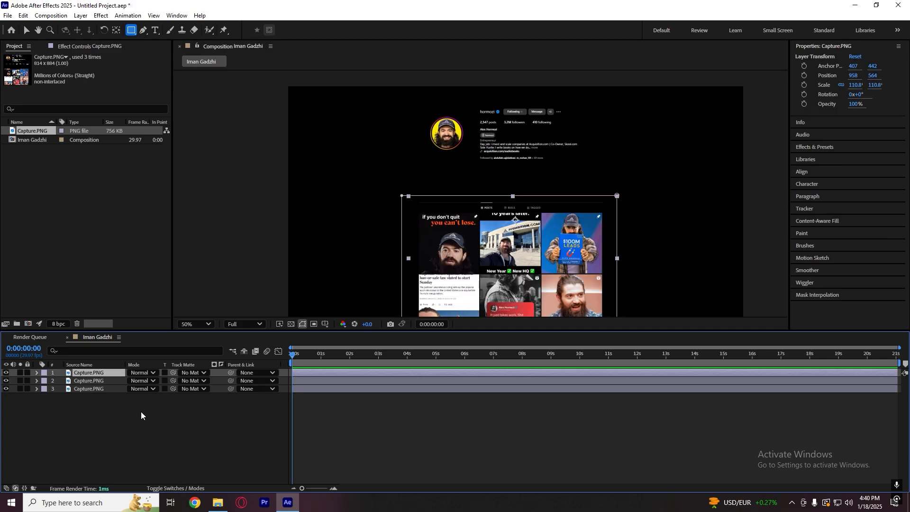
Step: Duplicate the posts-grid Capture.PNG layer, keeping one extra copy selected at the top of the layer stack
left_click(348, 417)
left_click(343, 370)
key("ctrl+d")
key("ctrl+d")
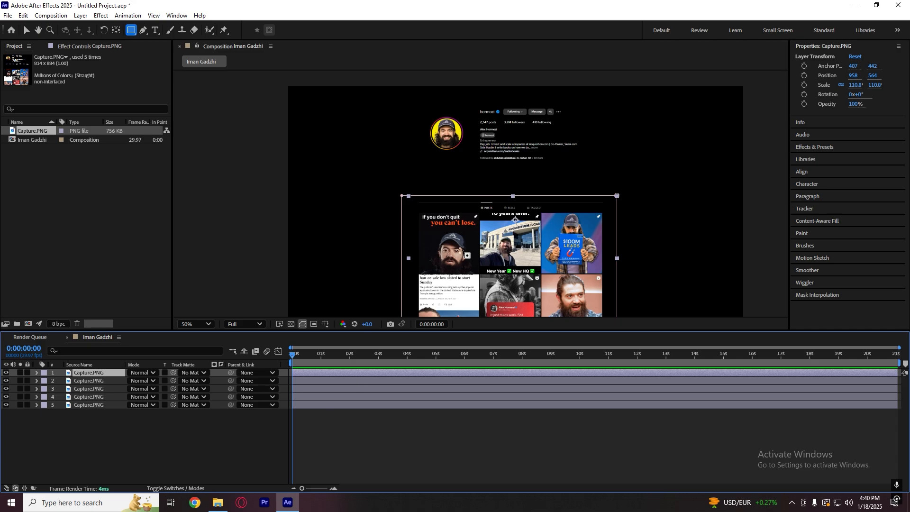
key("ctrl+z")
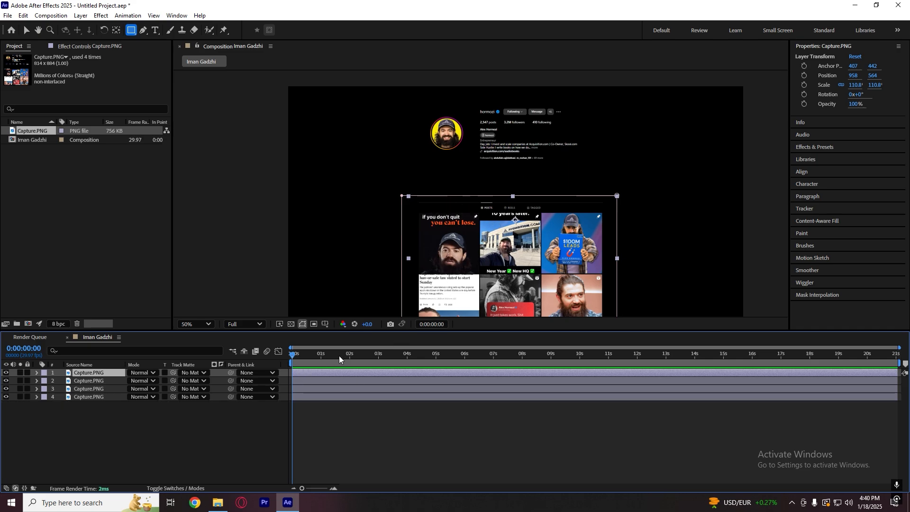
left_click(307, 409)
left_click(317, 372)
left_click(314, 407)
left_click(331, 373)
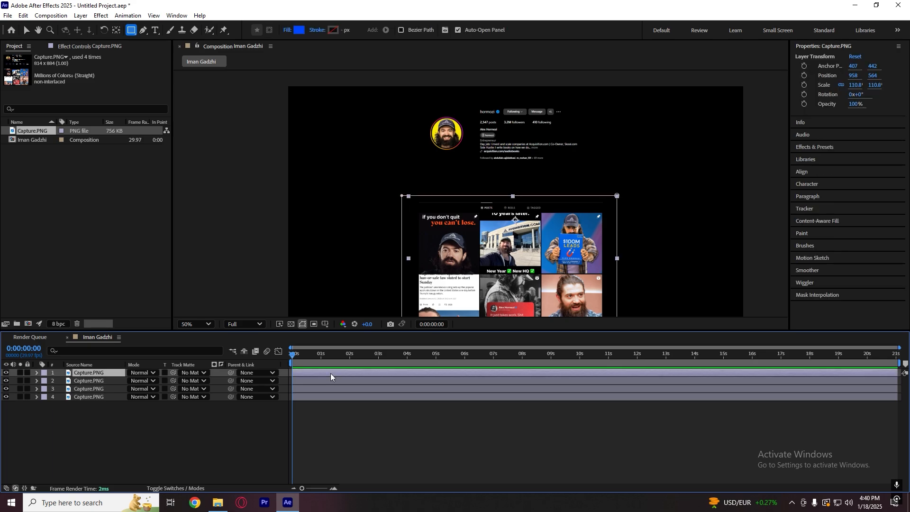
Step: Delete the mask from the duplicated top Capture.PNG layer
left_click(36, 372)
left_click(66, 380)
key("Delete")
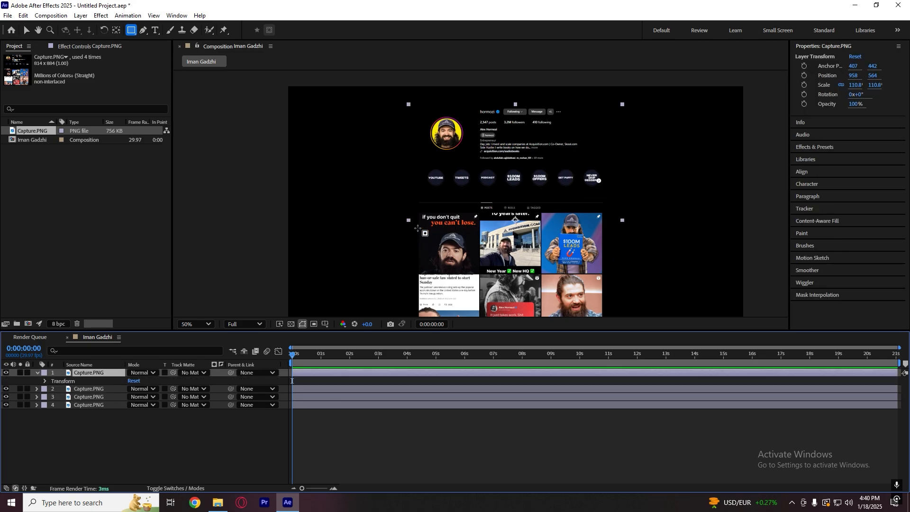
Step: Try a rectangular mask around the first post in the grid's upper row, and remove that mask
scroll(430, 240, "up", 1)
left_click_drag(420, 261, 454, 185)
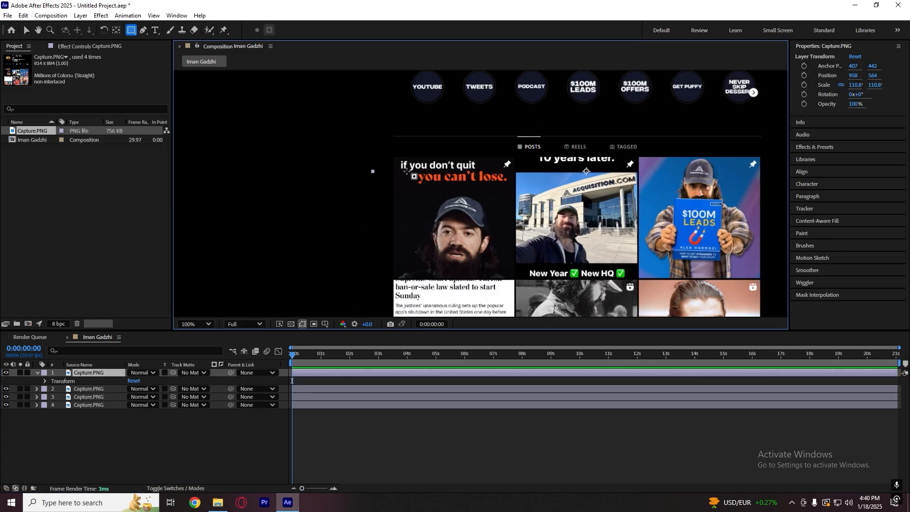
left_click_drag(393, 153, 516, 281)
left_click(61, 388)
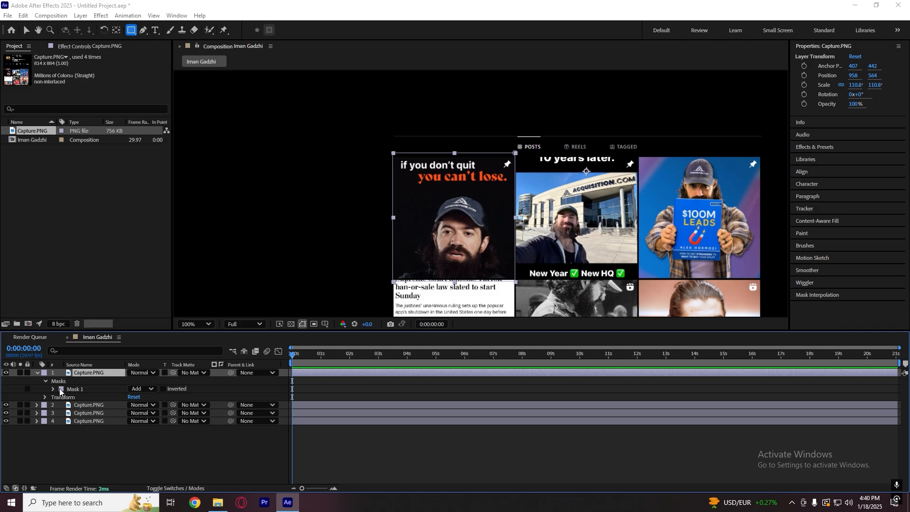
key("Return")
left_click(119, 389)
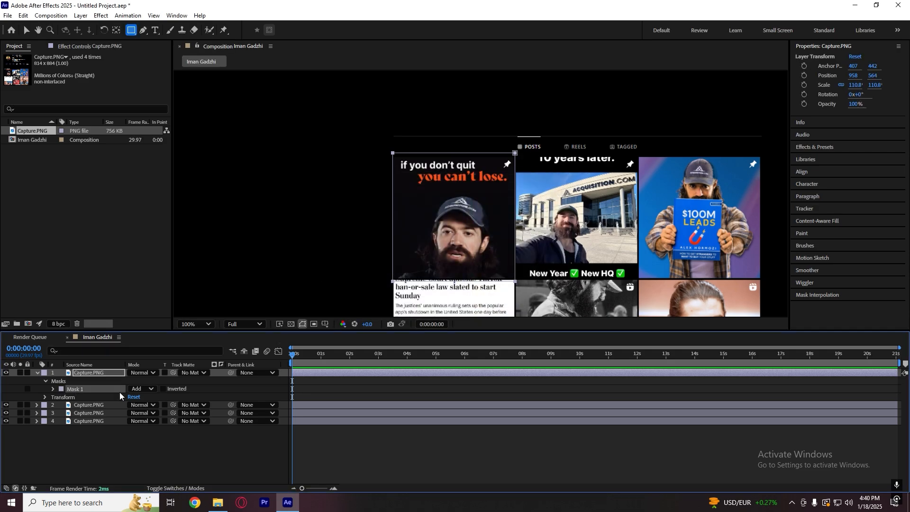
key("Delete")
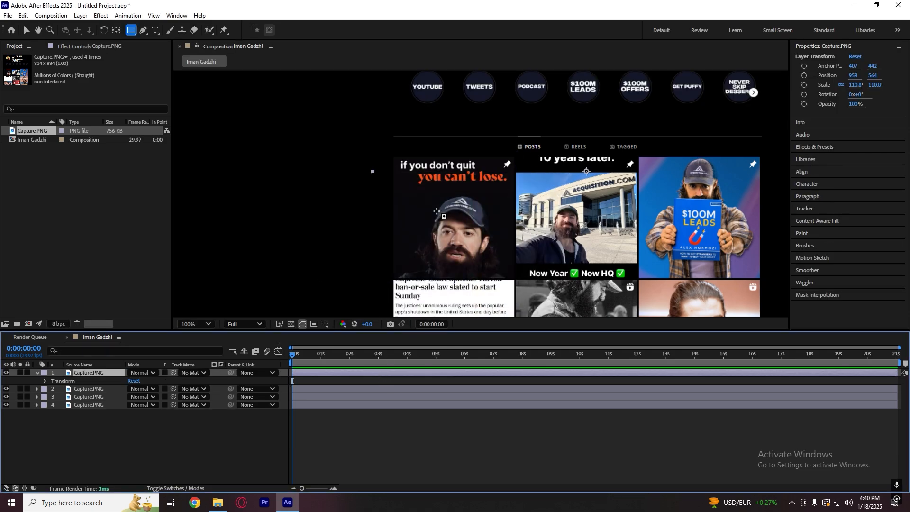
Step: Draw a rectangular mask around the first post in the grid's upper row and collapse the layer properties
mouse_move(385, 151)
left_mouse_down()
mouse_move(511, 260)
mouse_move(516, 280)
left_mouse_up()
left_click(402, 383)
key("s")
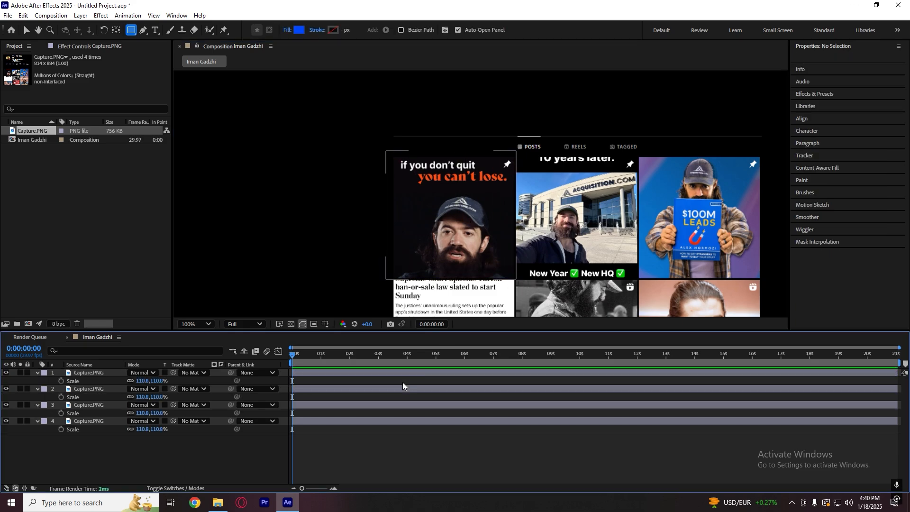
key("s")
left_click(386, 370)
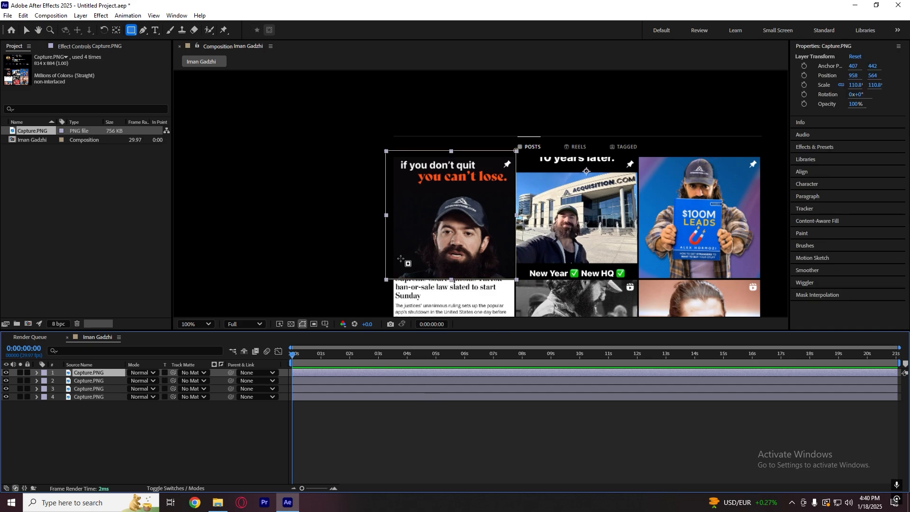
left_click(321, 403)
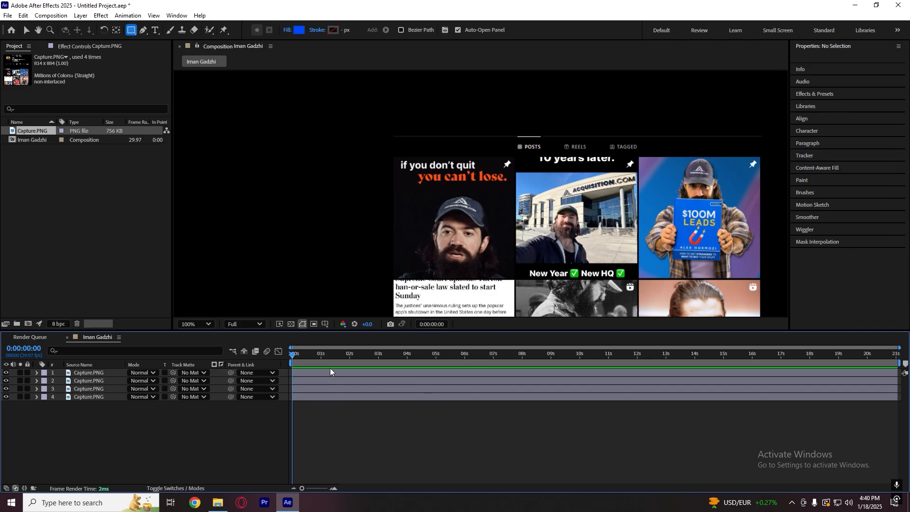
left_click(365, 372)
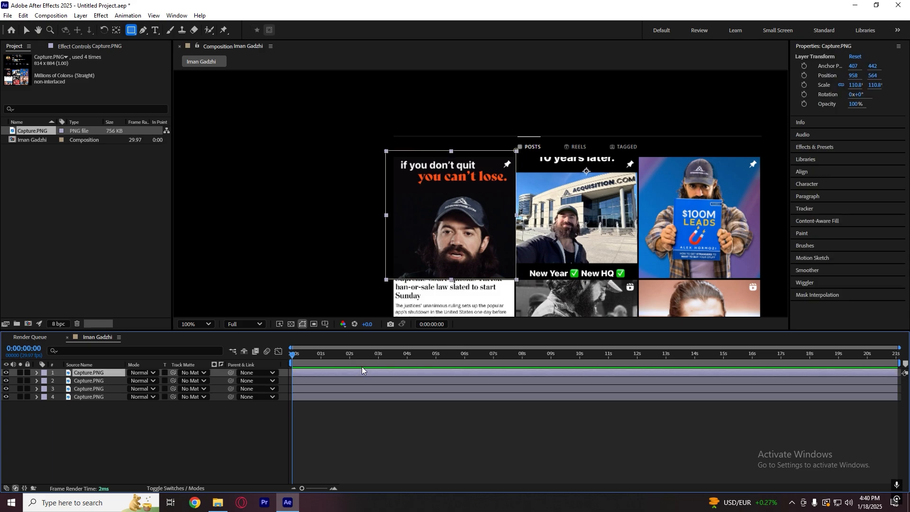
Step: Duplicate the masked first-post layer and select the new copy
key("ctrl+d")
left_click(367, 416)
left_click(354, 373)
key("v")
left_click_drag(438, 235, 527, 239)
key("ctrl+z")
left_click(329, 404)
left_click(310, 355)
left_click(309, 372)
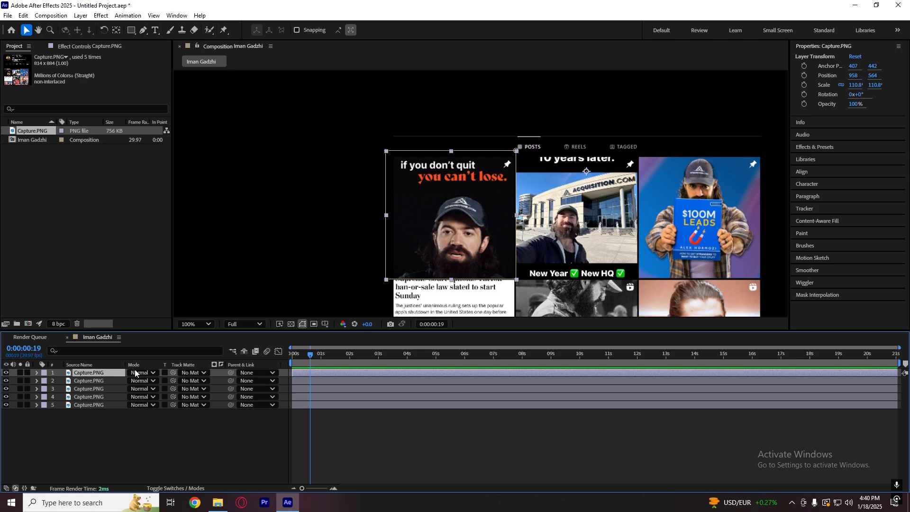
Step: Reshape the copy's mask so it encloses only the second post in the upper row
left_click(38, 373)
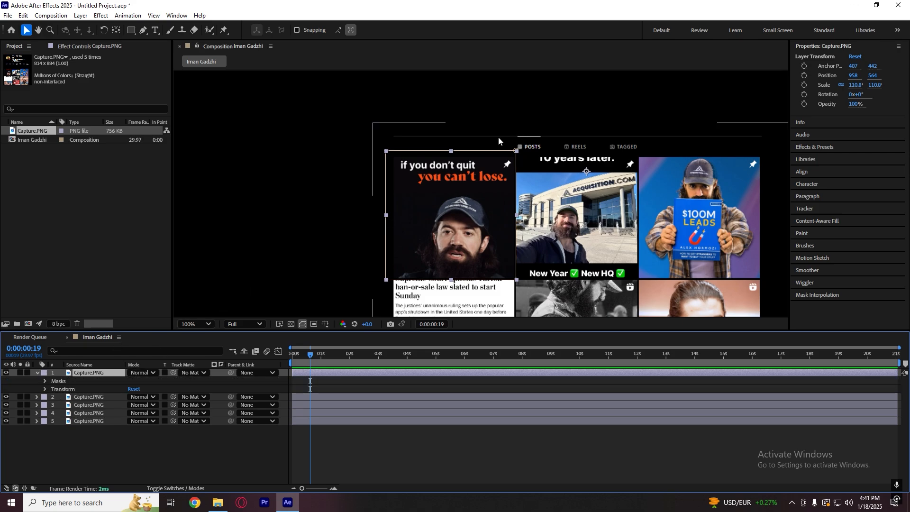
left_click(515, 151)
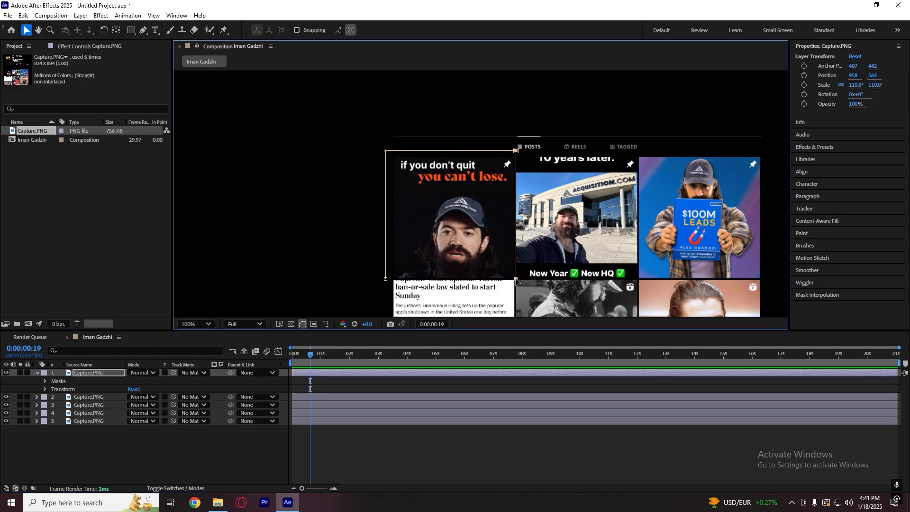
left_click_drag(516, 280, 638, 279)
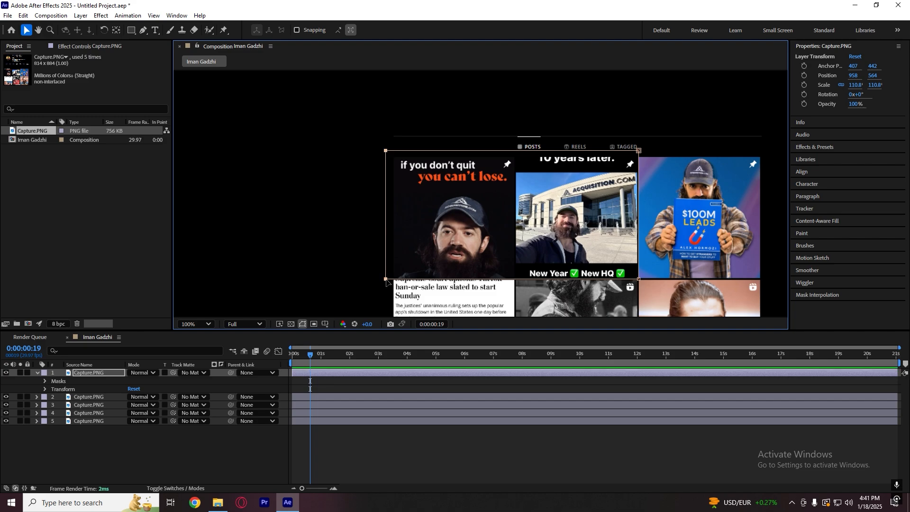
left_click_drag(385, 279, 516, 284)
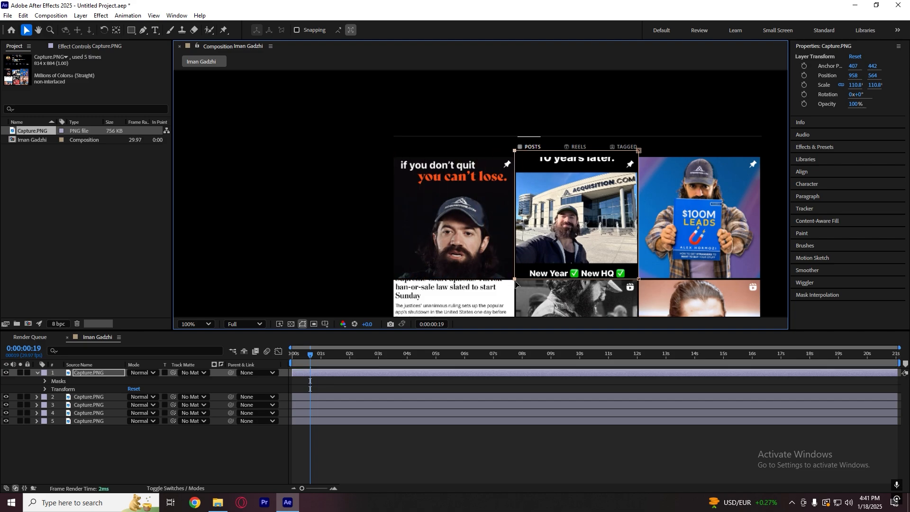
Step: Duplicate the second-post layer and reshape the copy's mask to enclose only the third post in the upper row
left_click(387, 375)
key("ctrl+d")
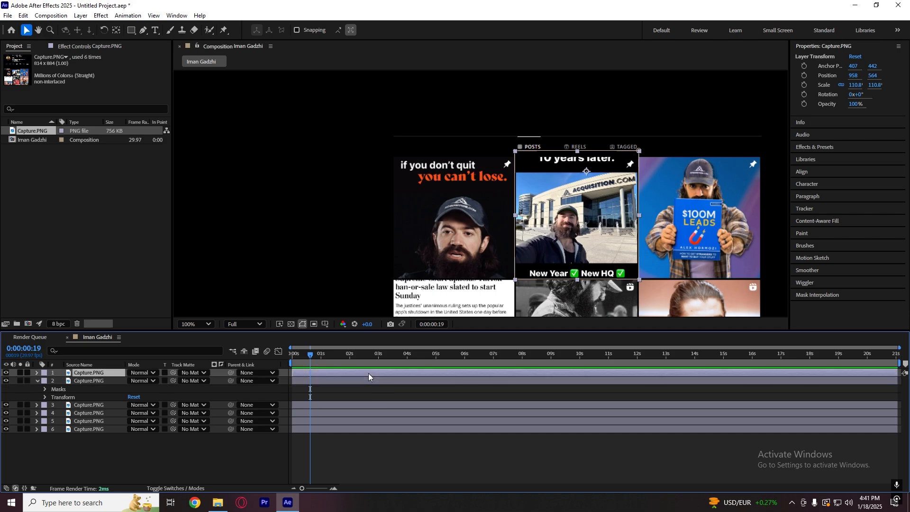
left_click(638, 150)
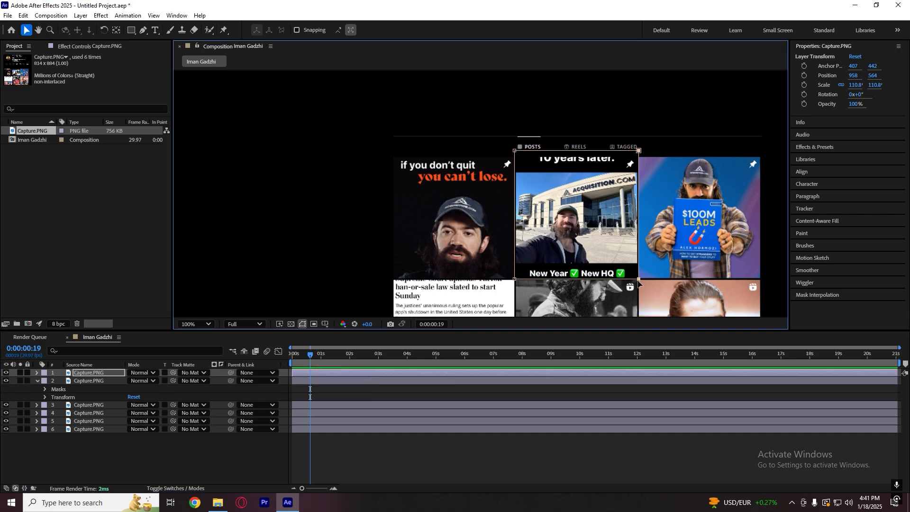
double_click(639, 282)
left_click_drag(642, 280, 764, 280)
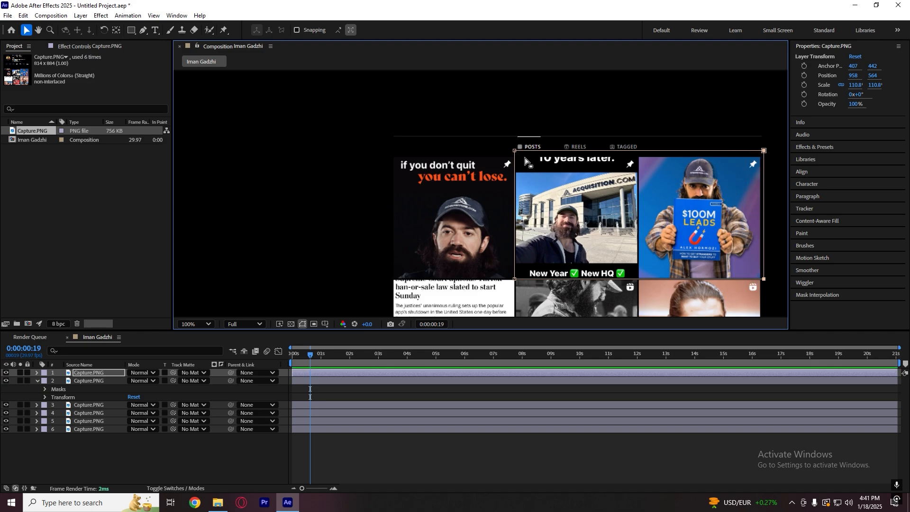
left_click_drag(516, 284, 638, 292)
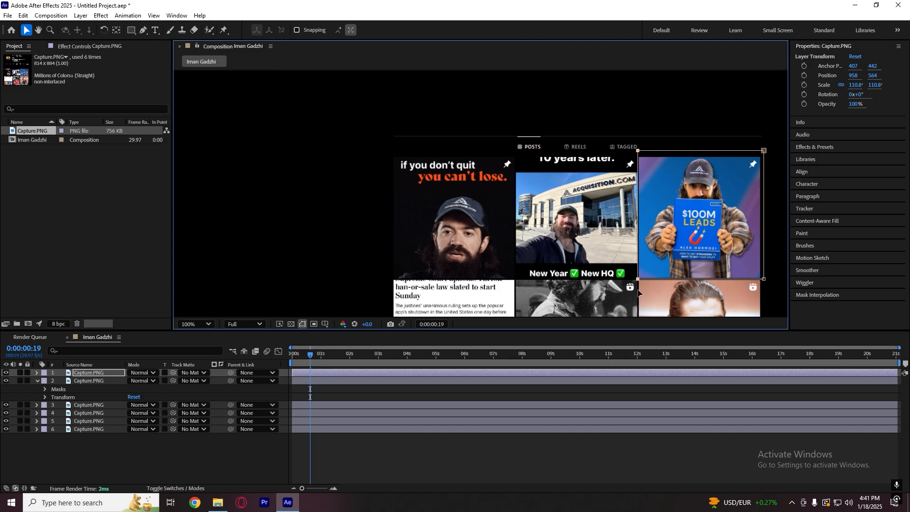
left_click(439, 388)
key("u")
left_click(347, 372)
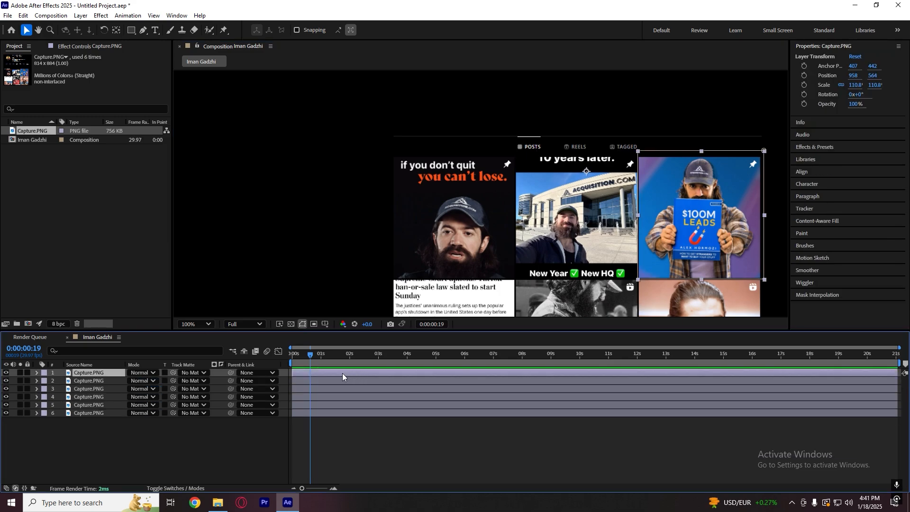
Step: Duplicate the third-post layer and remove the mask from the new copy
key("ctrl+d")
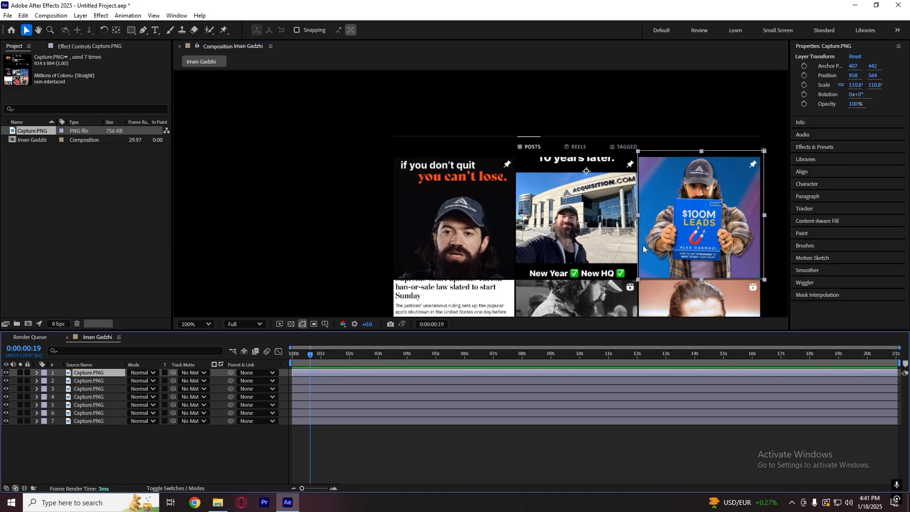
left_click(703, 211)
left_click_drag(703, 211, 574, 207)
key("ctrl+z")
scroll(618, 257, "up", 2)
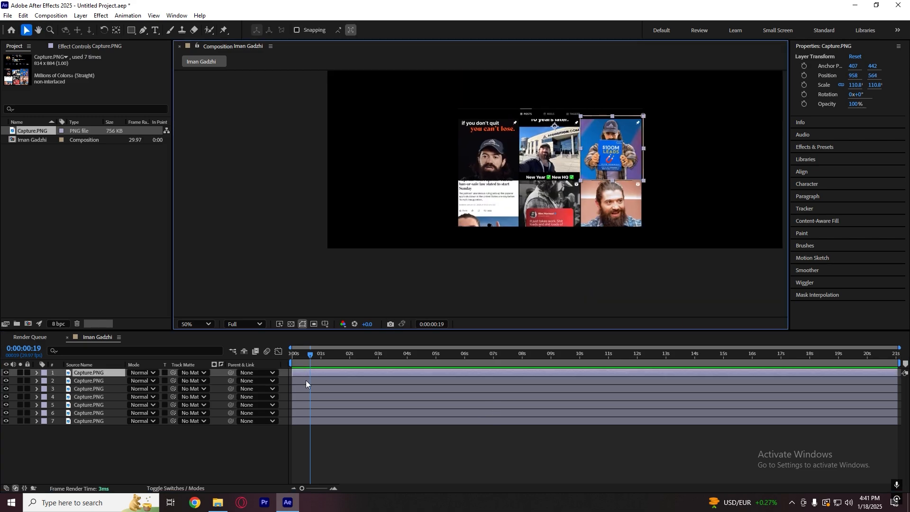
left_click(310, 372)
left_click(37, 373)
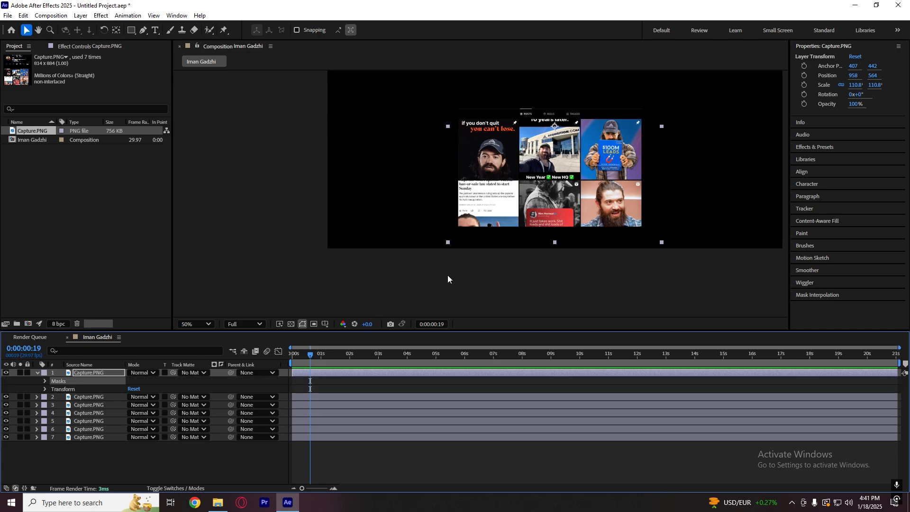
Step: Draw a rectangular mask around the first post in the grid's lower row on the top Capture.PNG copy
left_click(132, 34)
scroll(484, 194, "up", 1)
key("space")
mouse_move(434, 166)
left_mouse_down()
mouse_move(563, 293)
mouse_move(561, 306)
mouse_move(558, 289)
left_mouse_up()
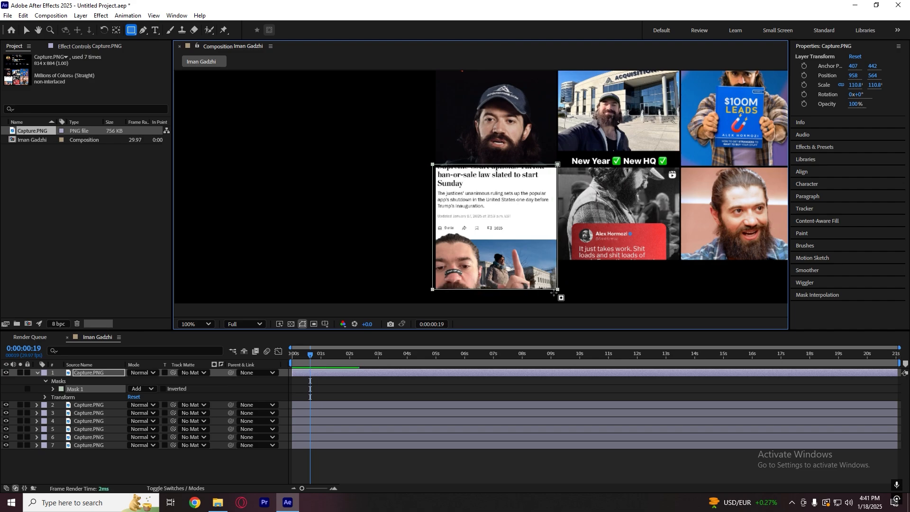
left_click(464, 384)
key("v")
Step: Undo a test move of the masked lower-row post and return the playhead to 0:00:00:00
left_click(510, 269)
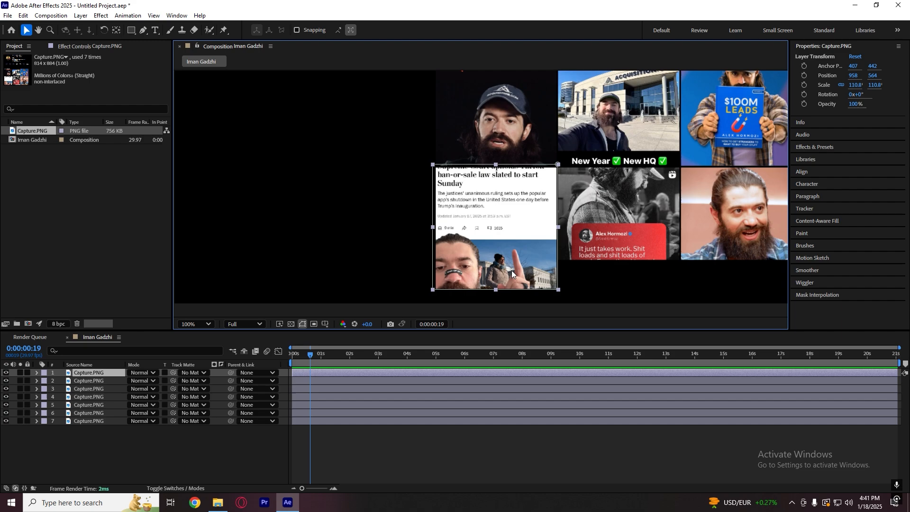
left_click_drag(498, 238, 551, 237)
key("ctrl+z")
left_click_drag(324, 356, 290, 358)
left_click(382, 450)
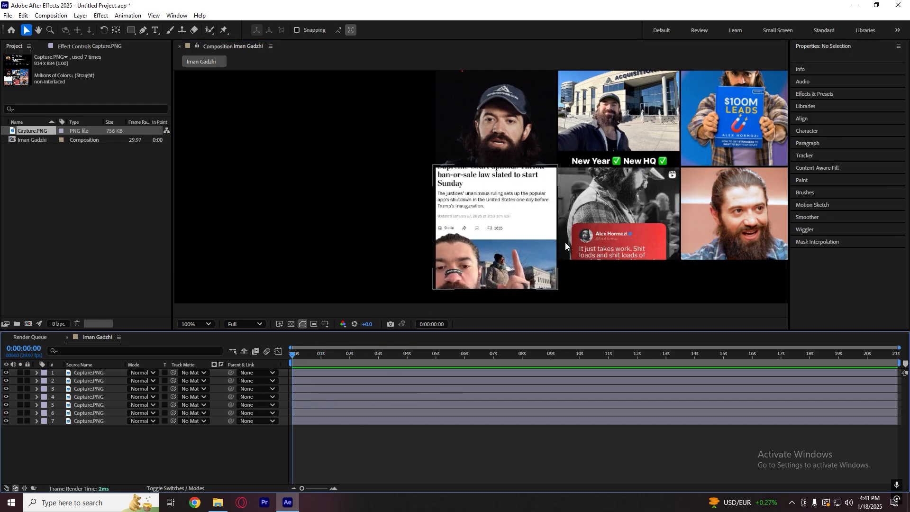
Step: Duplicate the layer holding the lower row's first post and delete the mask from the new copy
scroll(572, 260, "down", 1)
scroll(572, 260, "up", 1)
left_click(595, 239)
left_click(397, 371)
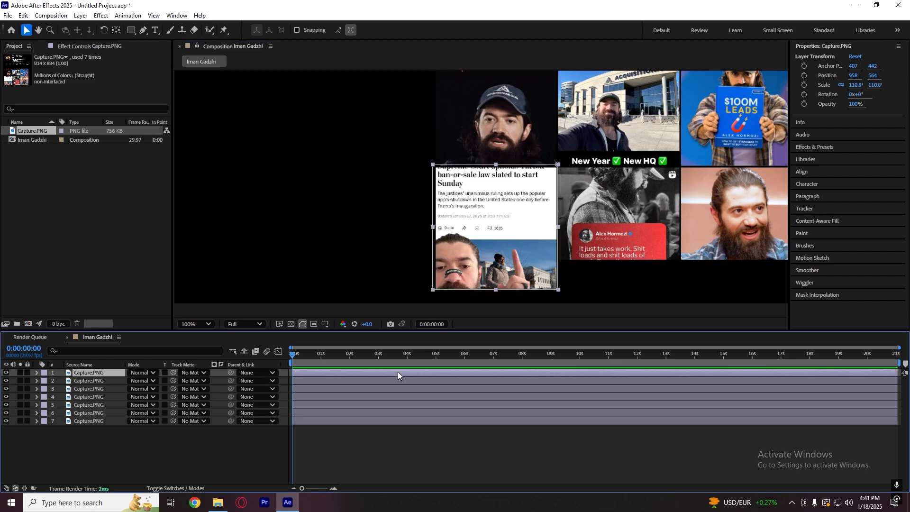
key("ctrl+d")
left_click(36, 373)
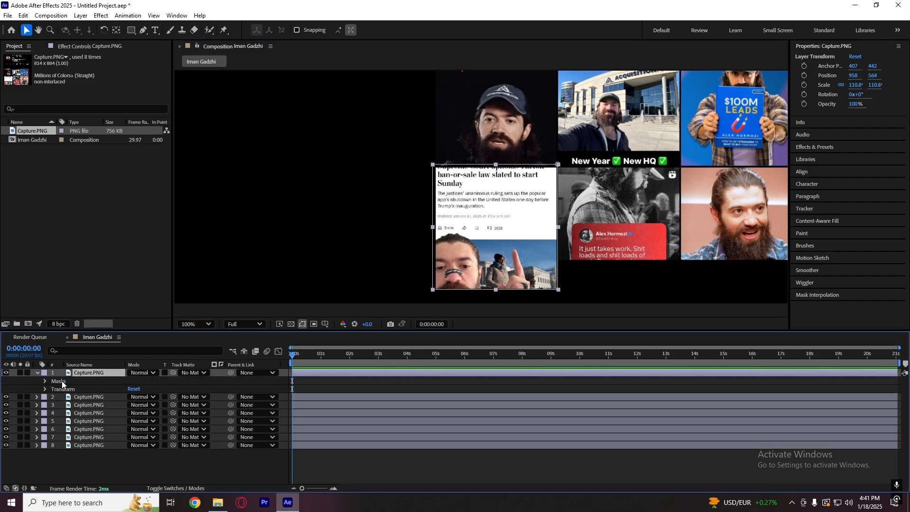
left_click(579, 254)
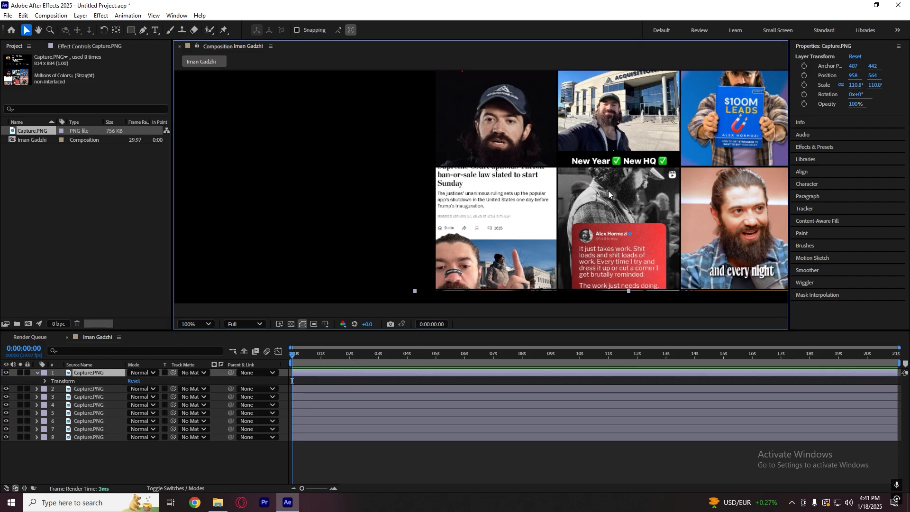
left_click(359, 372)
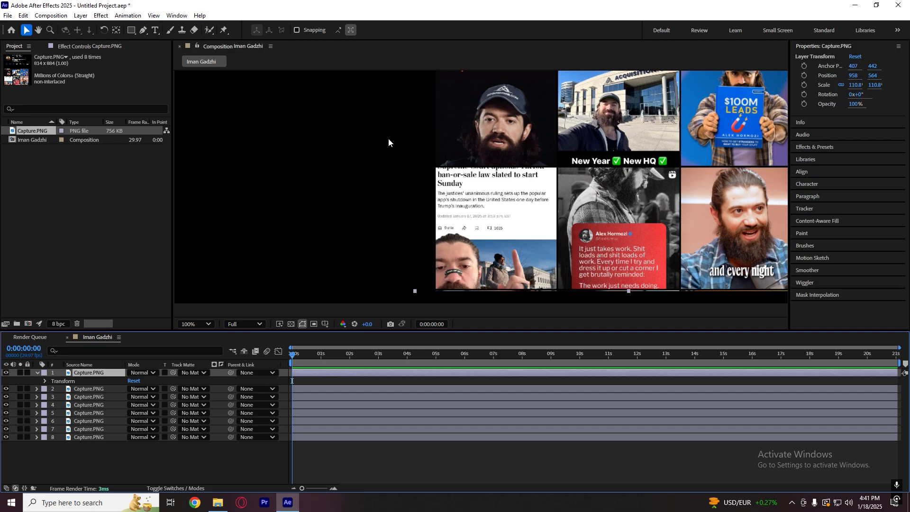
Step: Draw a rectangular mask around the middle post in the grid's lower row on the top Capture.PNG copy
left_click(131, 30)
left_click_drag(557, 164, 680, 290)
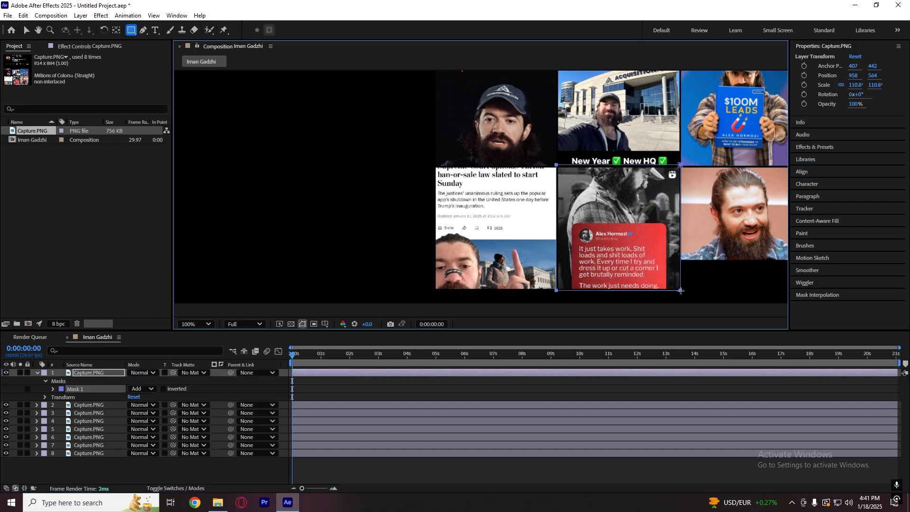
left_click(464, 374)
key("p")
key("p")
left_click(459, 356)
left_click(458, 379)
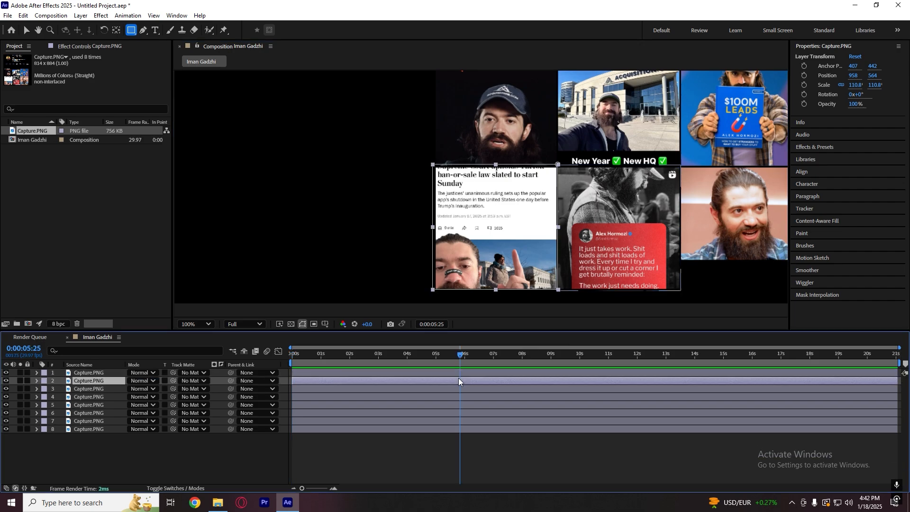
Step: Duplicate the layer holding the lower row's middle post and delete the mask from the new copy
left_click(459, 372)
left_click_drag(458, 357, 443, 359)
key("ctrl+d")
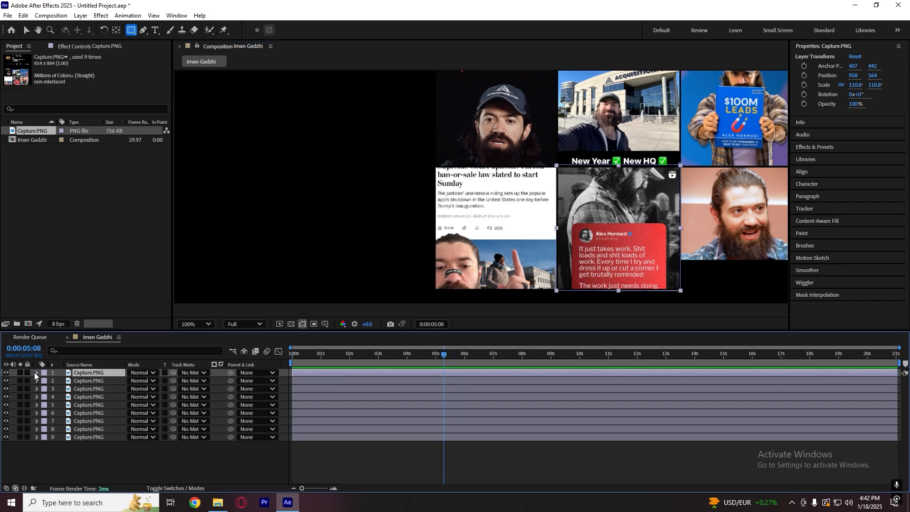
left_click(36, 372)
key("Delete")
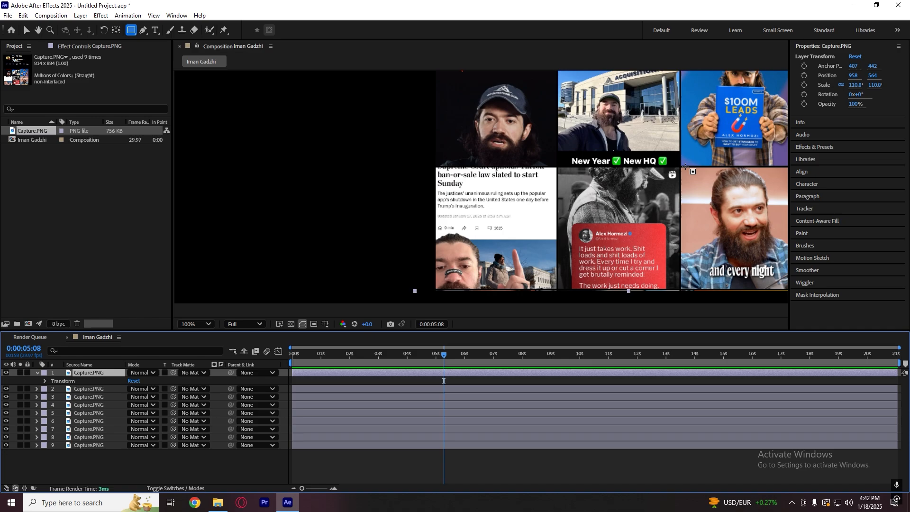
Step: Mask the lower row's third post on the top copy with a rectangle and return the playhead to 0:00:00:00
mouse_move(680, 166)
left_mouse_down()
mouse_move(716, 223)
mouse_move(812, 293)
left_mouse_up()
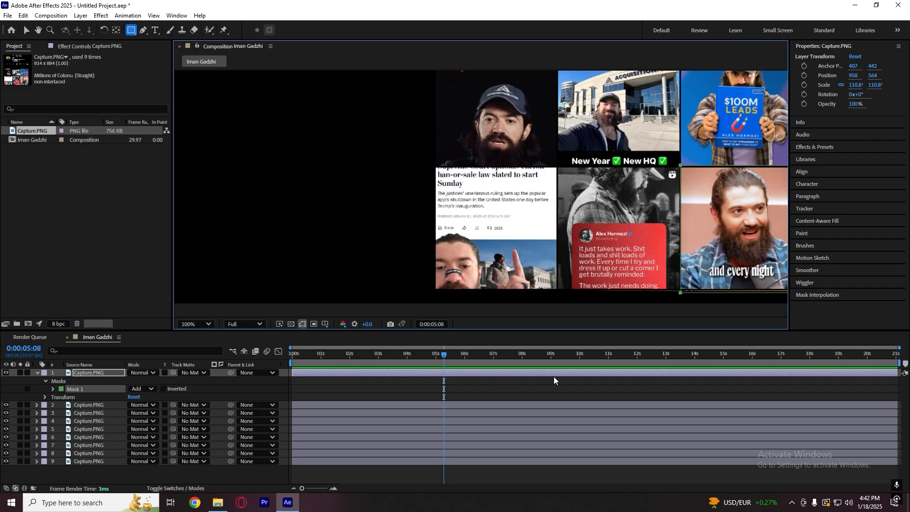
left_click(534, 385)
key("s")
key("s")
left_click(477, 373)
key("Home")
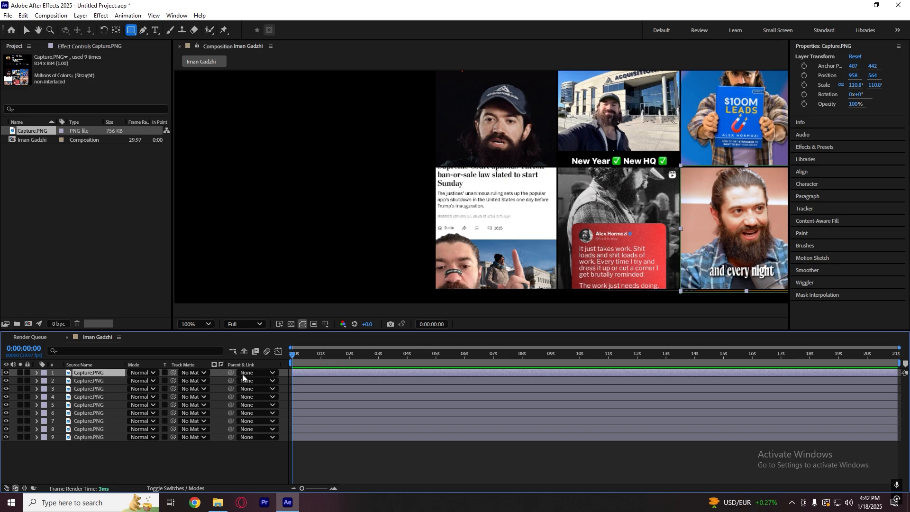
Step: Hide the upper post layers to isolate the leftover layer masking the whole grid, and delete that layer
left_click(196, 324)
left_click(203, 138)
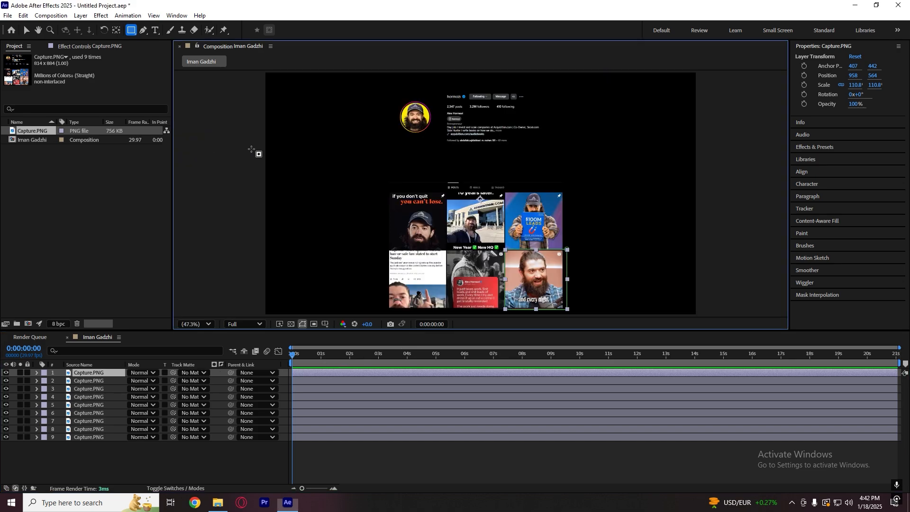
left_click(398, 459)
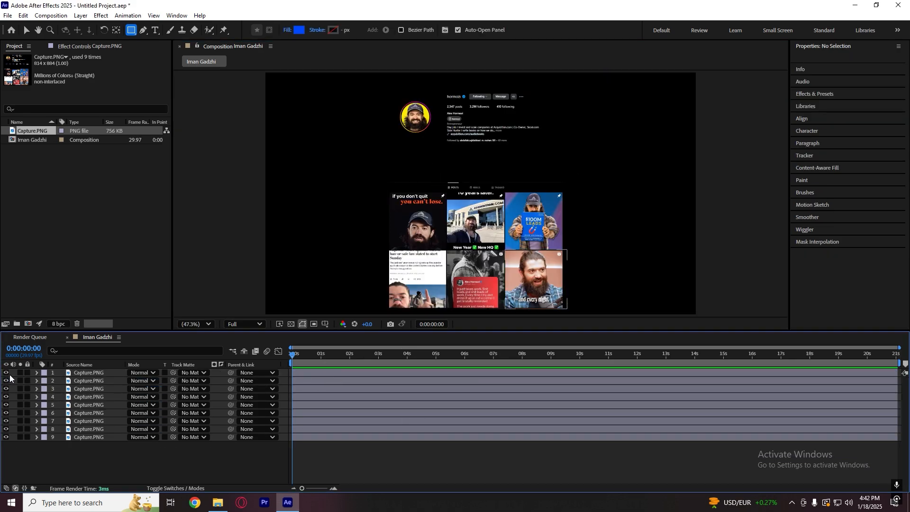
left_click_drag(6, 372, 5, 397)
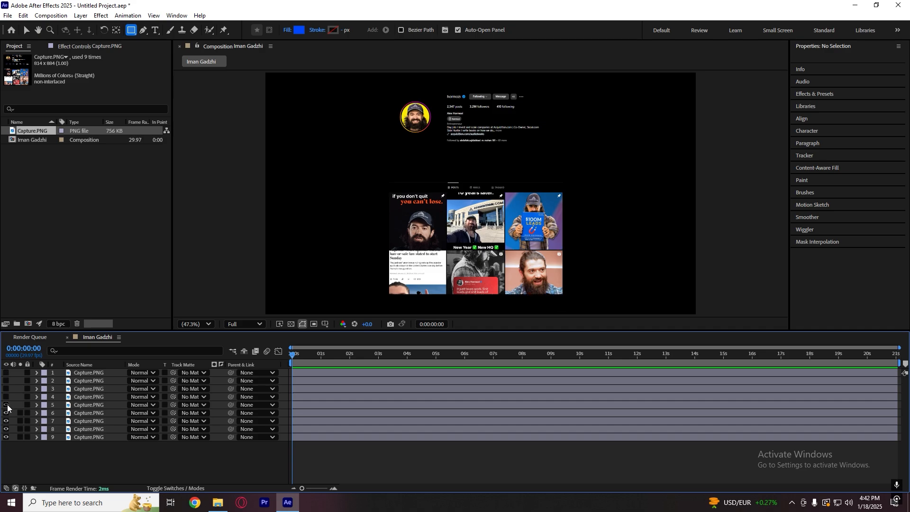
left_click(6, 404)
left_click(6, 421)
left_click(7, 421)
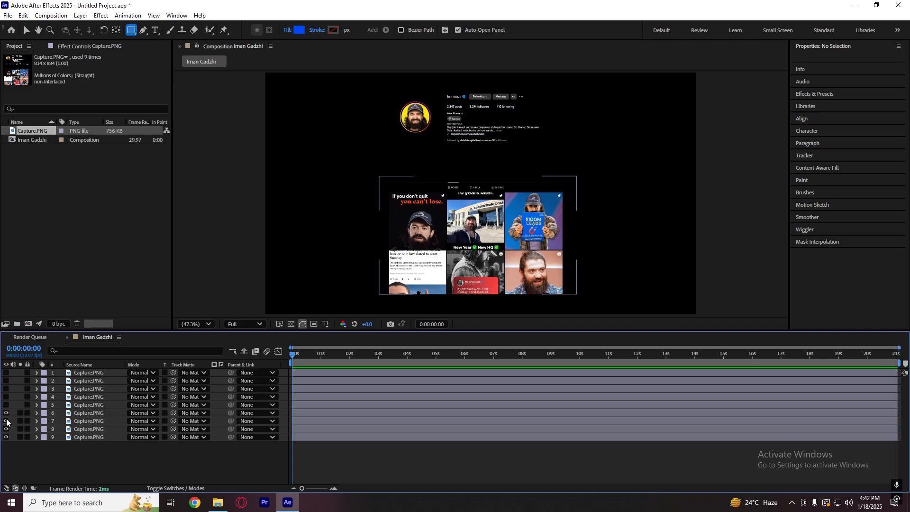
left_click(6, 421)
left_click(88, 423)
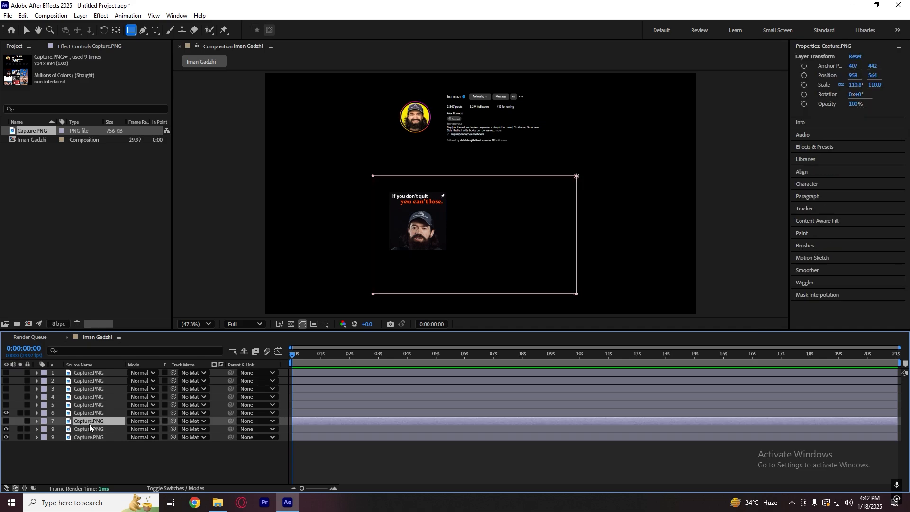
key("Delete")
Step: Make the five hidden post layers visible again
left_click(6, 404)
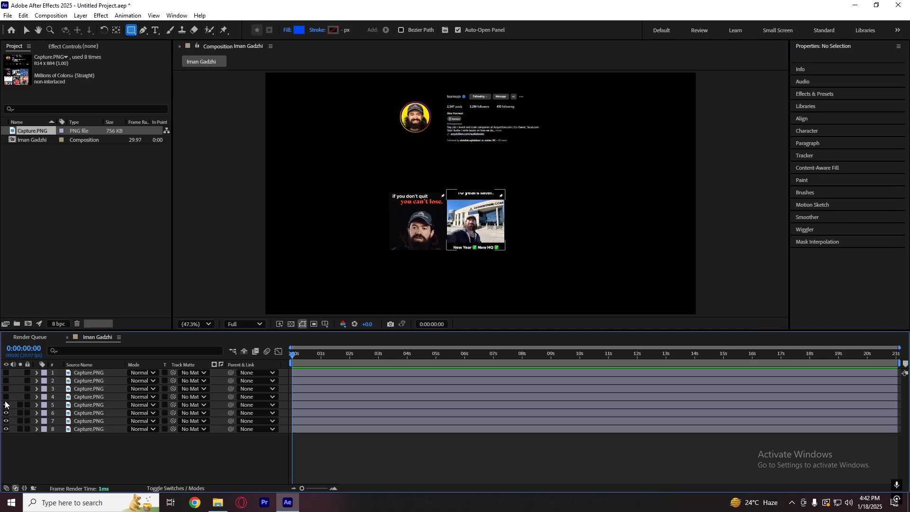
left_click(6, 396)
left_click(6, 389)
left_click(6, 381)
left_click(6, 373)
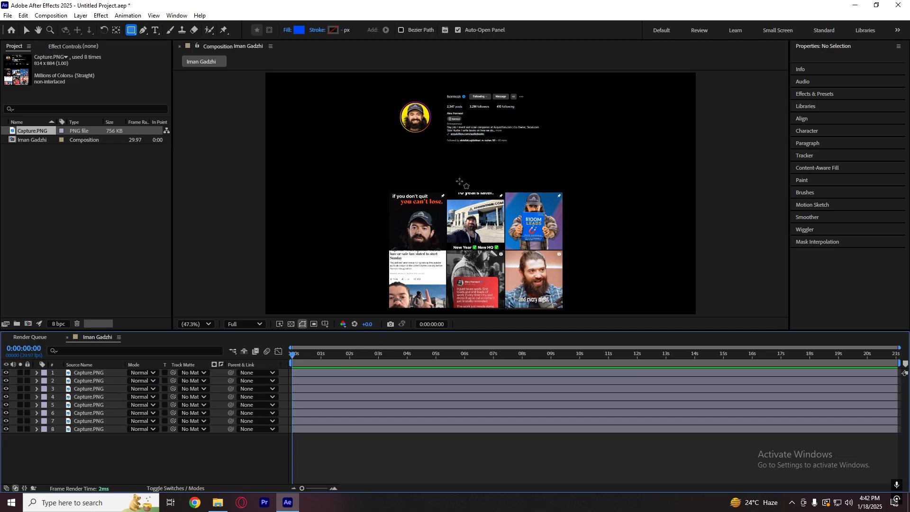
key("ctrl+s")
key("Escape")
Step: Check which posts the layers hold, duplicate the lower row's third-post layer and delete the mask from the new copy
left_click(307, 413)
left_click(308, 421)
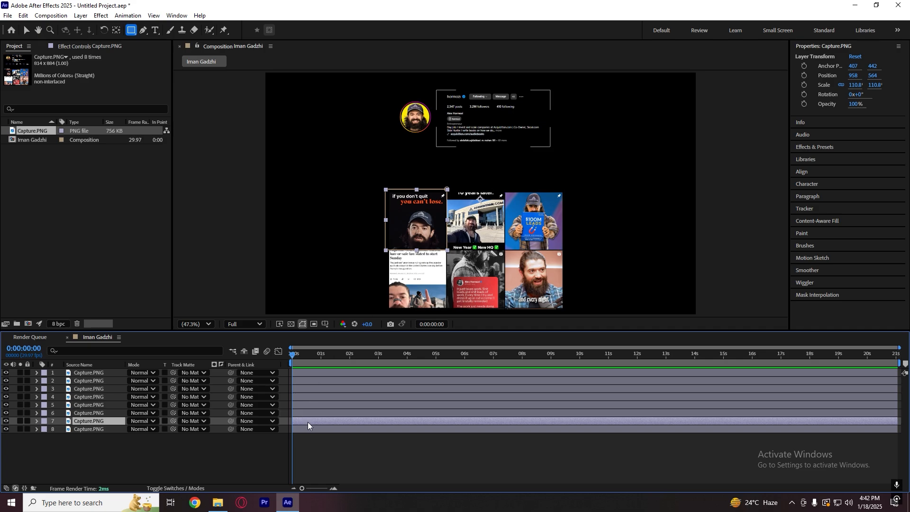
left_click(306, 406)
left_click(306, 397)
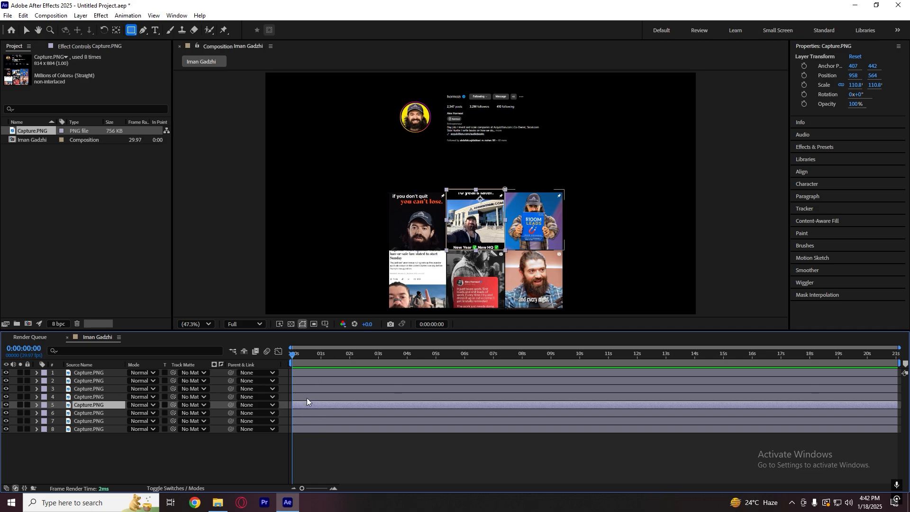
left_click(315, 371)
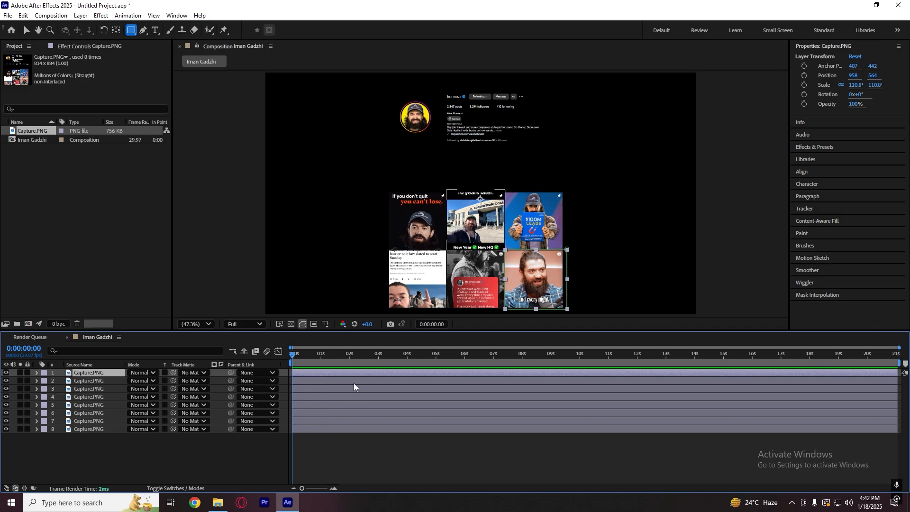
key("ctrl+d")
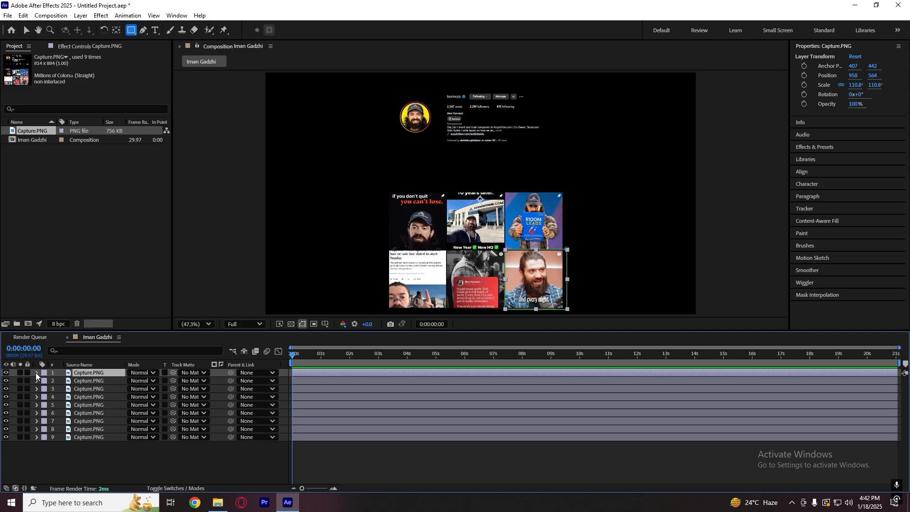
left_click(36, 372)
key("equal")
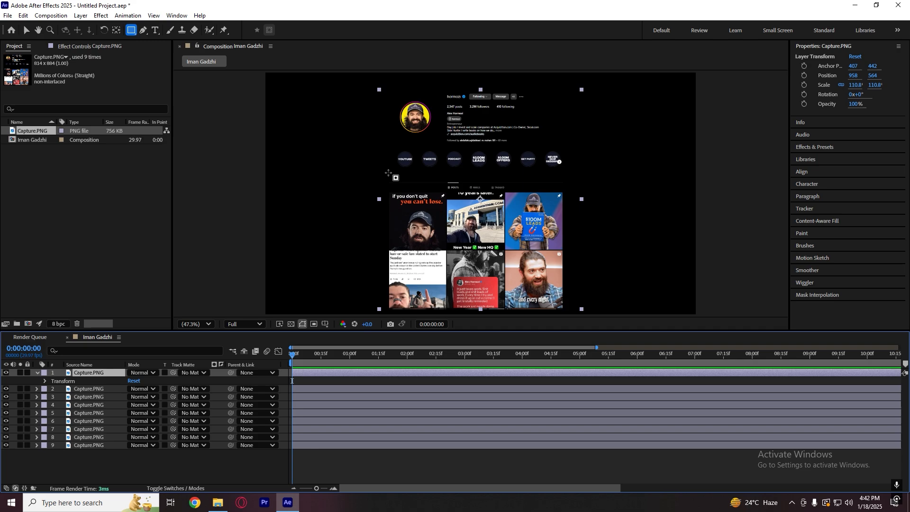
Step: Draw a wide rectangular mask around the profile's tab row just above the post grid on the top copy
left_click_drag(388, 176, 583, 192)
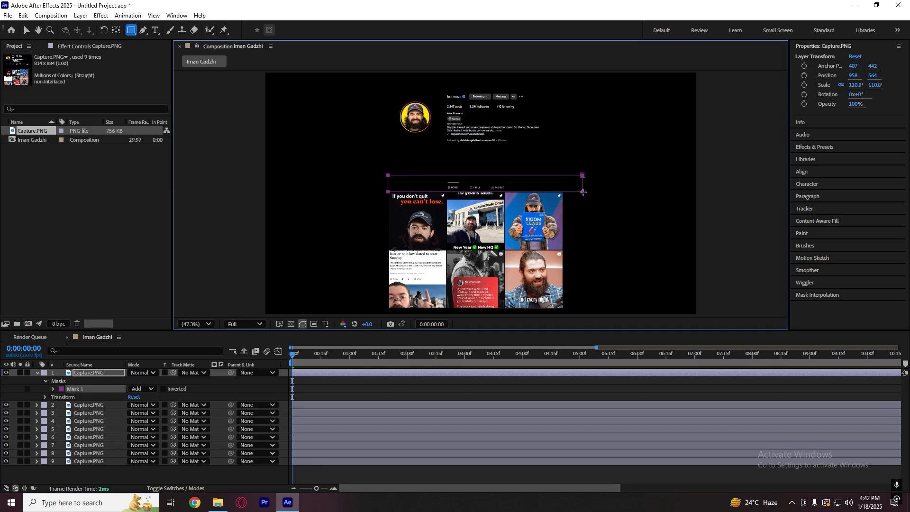
left_click(366, 392)
key("u")
left_click(337, 374)
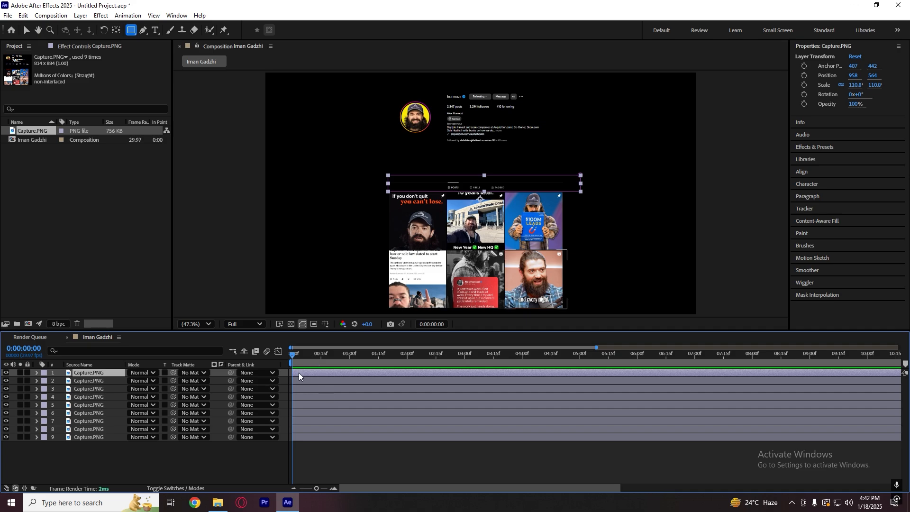
left_click(117, 480)
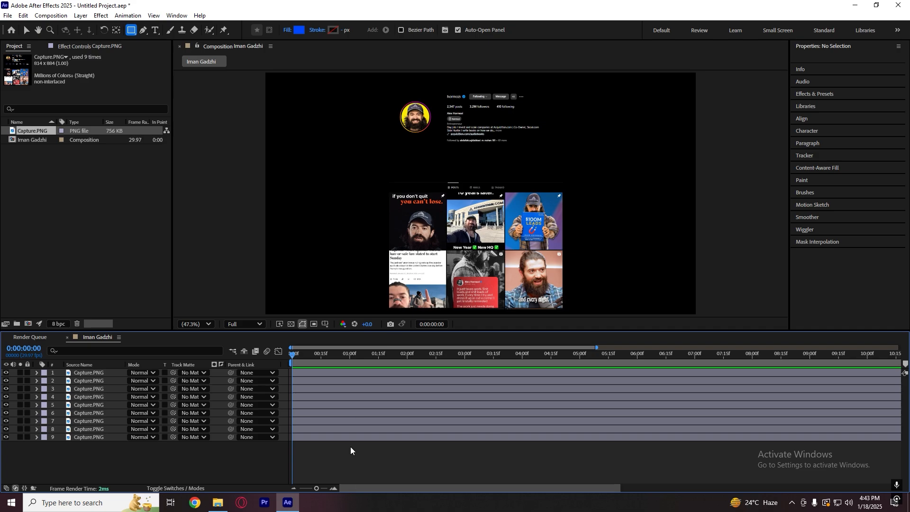
Step: Shift the tab-row layer and the six post layers together to start just before 3 seconds
left_click(322, 374)
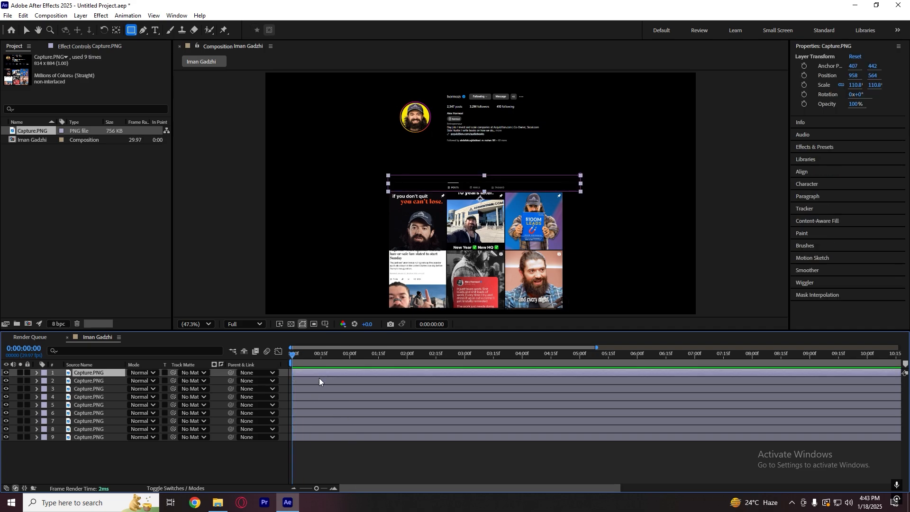
left_click(314, 418, "shift")
left_click_drag(302, 374, 470, 371)
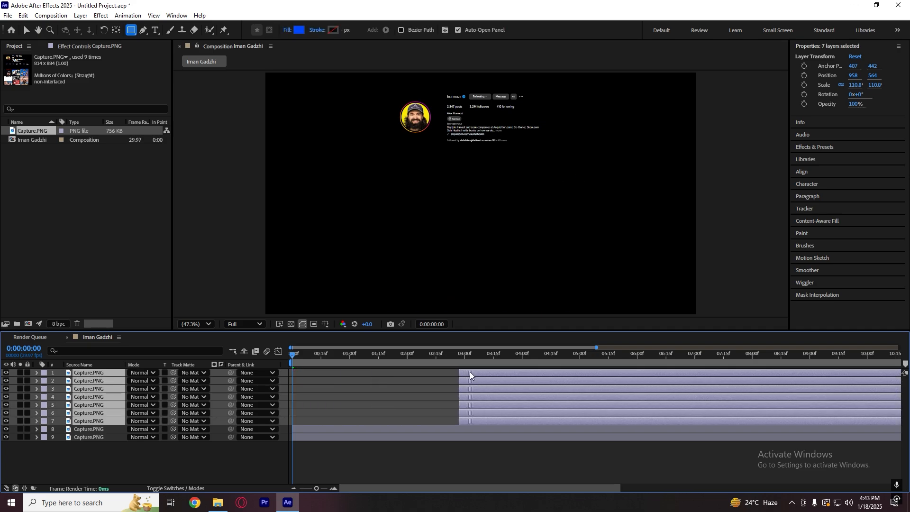
left_click(379, 378)
scroll(463, 156, "up", 1)
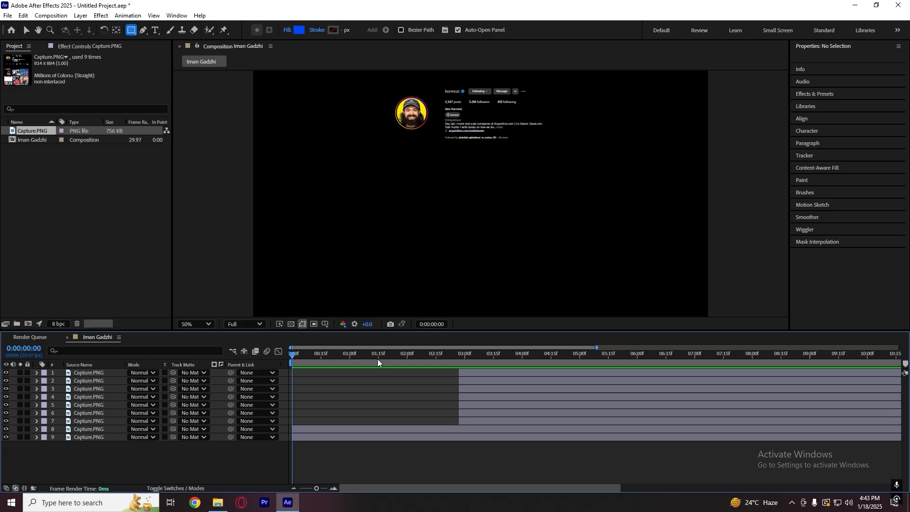
Step: Add Position and Opacity keyframes at the first frame to both the profile-picture and profile-info layers
left_click(321, 429)
key("v")
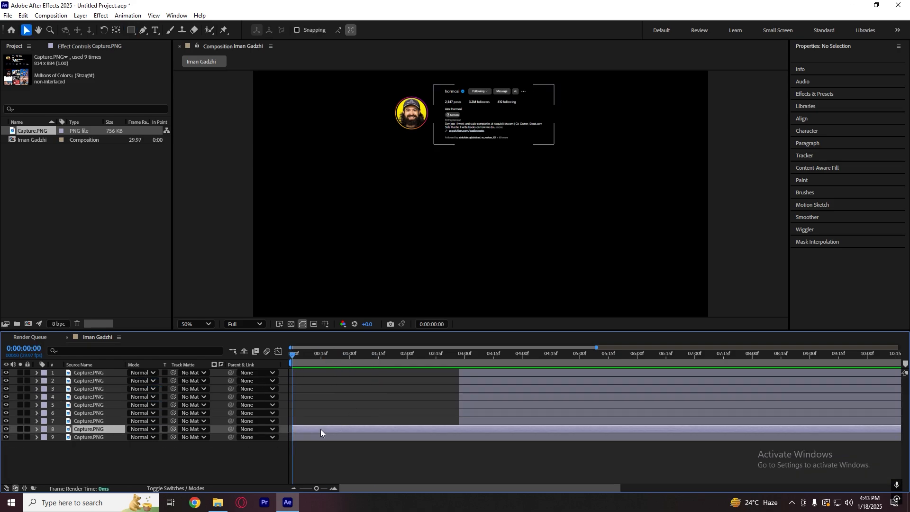
left_click(317, 437, "shift")
key("p")
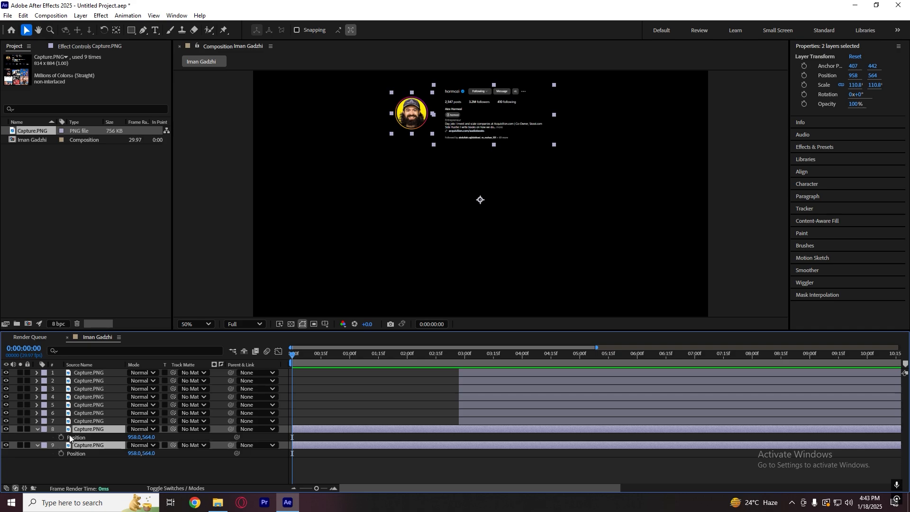
key("shift+t")
left_click_drag(61, 437, 61, 469)
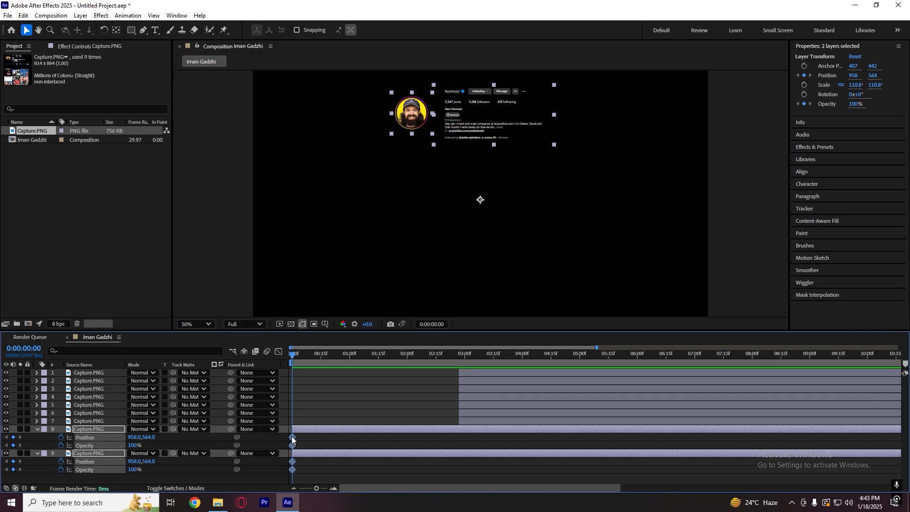
Step: Move the Position and Opacity keyframes of both profile layers to about frame 25
left_click_drag(292, 440, 396, 441)
left_click_drag(408, 434, 340, 442)
left_click(366, 443)
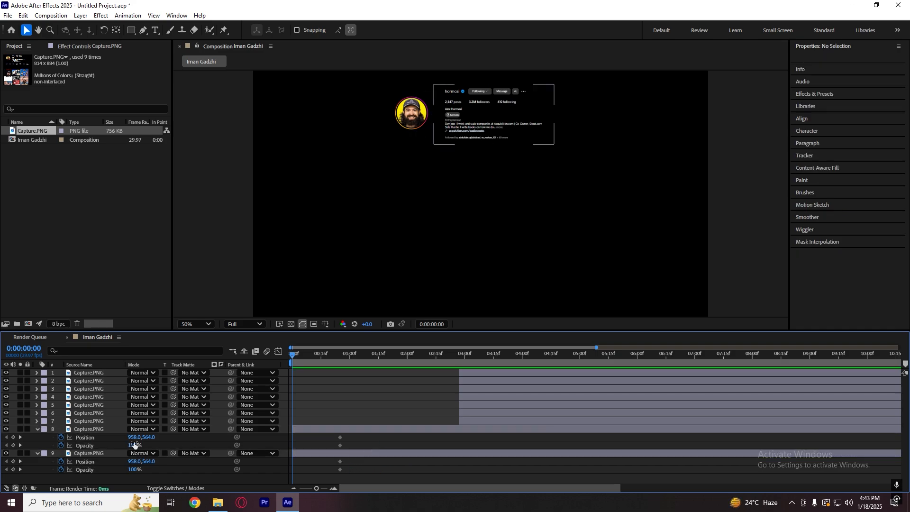
Step: At the first frame, set both profile layers' Position to 958, 686 and Opacity to 0%
left_click(90, 429)
left_click(104, 451, "shift")
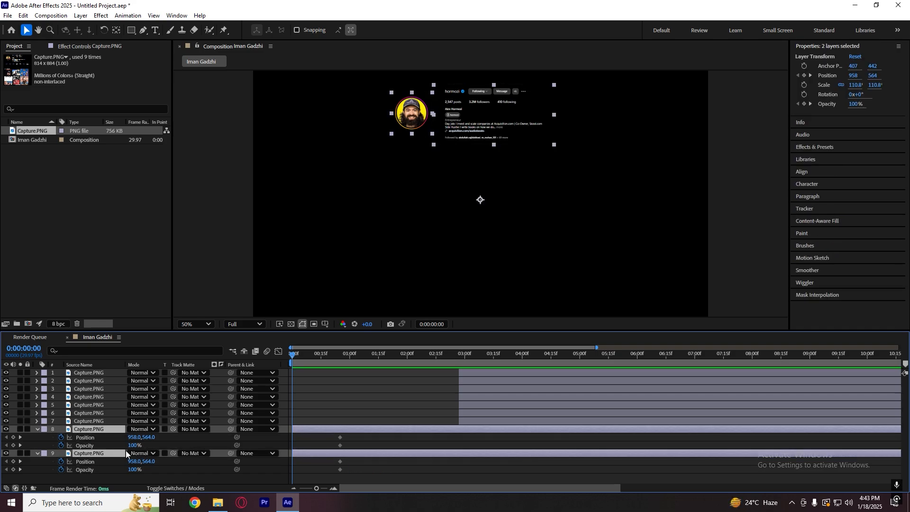
left_click_drag(150, 436, 205, 441)
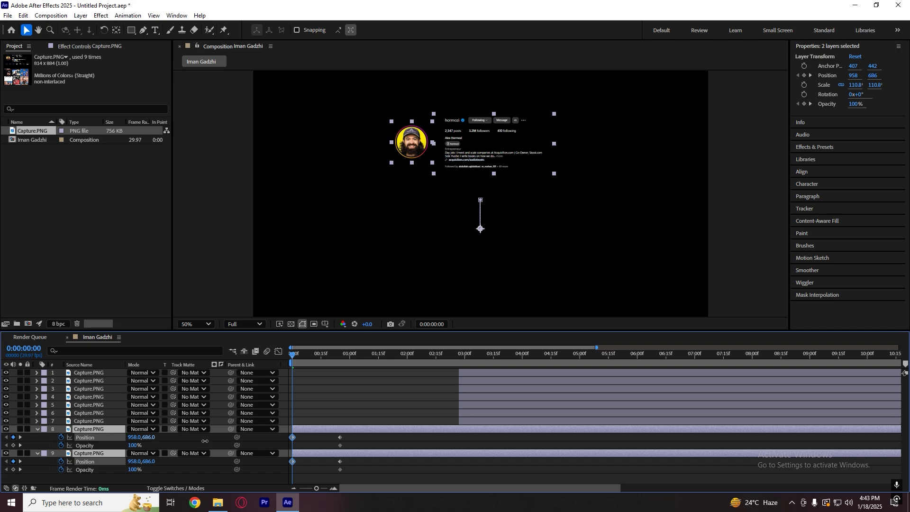
left_click_drag(135, 446, 3, 470)
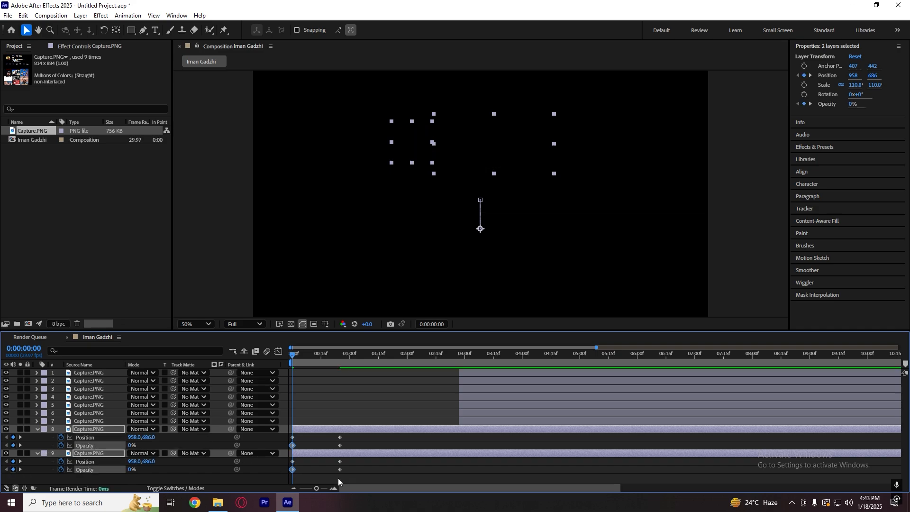
Step: Apply Easy Ease to all profile-layer keyframes, reshape their speed curves to peak early and settle slowly, and preview the motion
left_click_drag(338, 481, 246, 416)
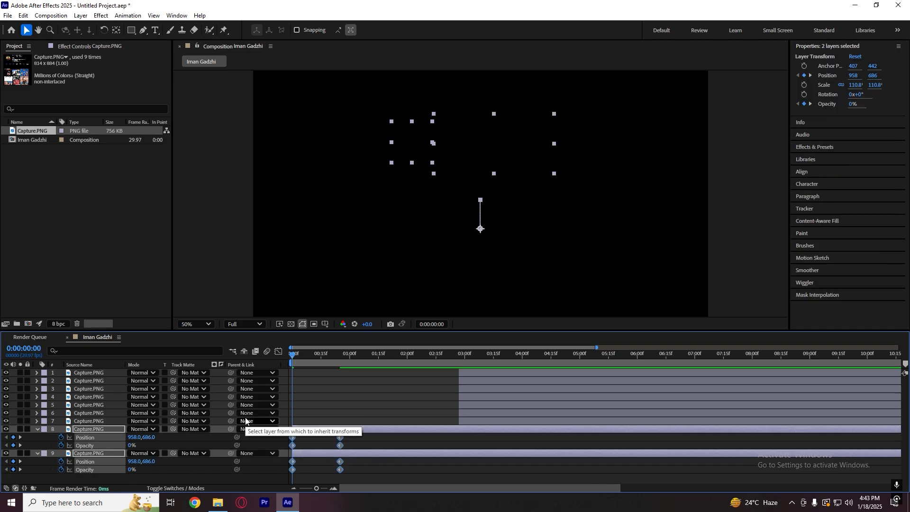
key("F9")
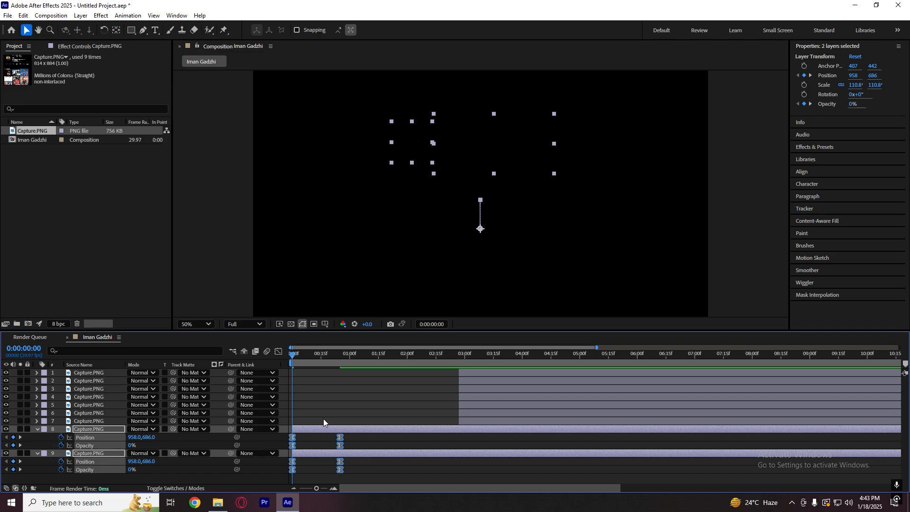
left_click(279, 353)
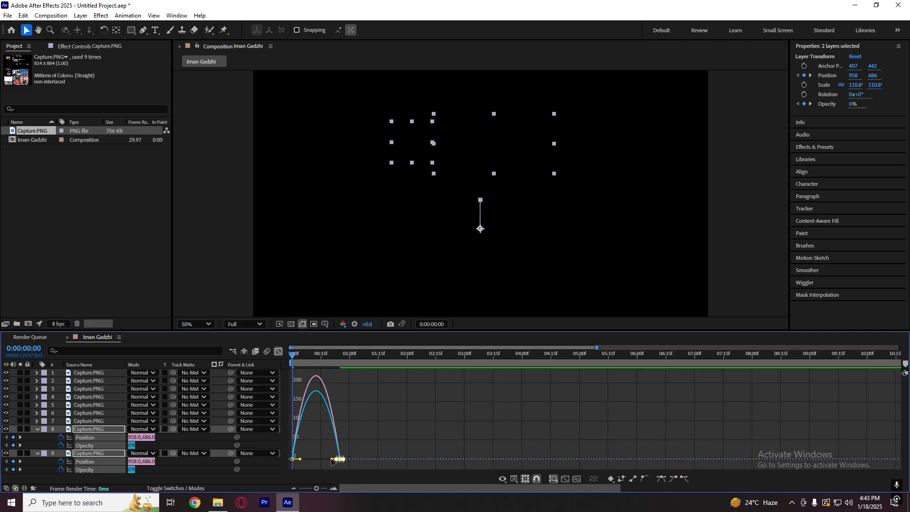
left_click_drag(333, 459, 316, 460)
key("space")
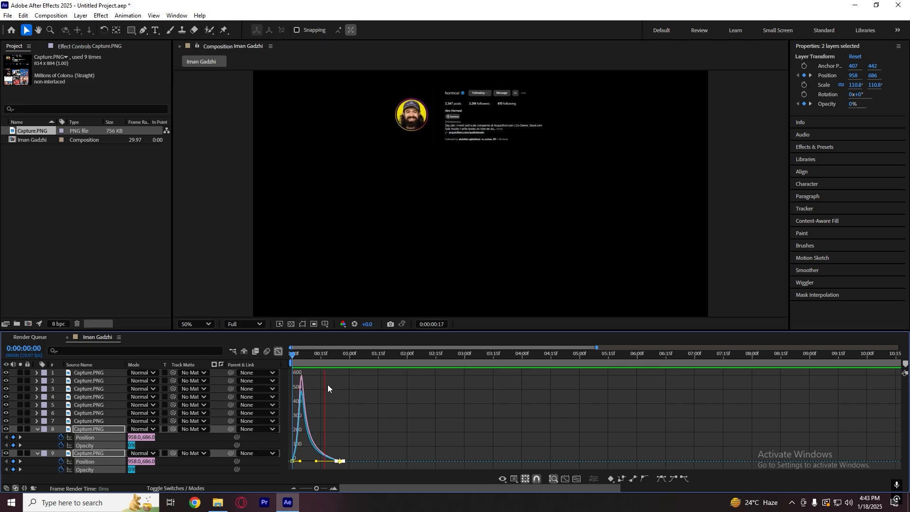
Step: Shift the seven tab-bar and post layers so that they all start at the first frame of the composition
key("space")
left_click(278, 351)
left_click(323, 393)
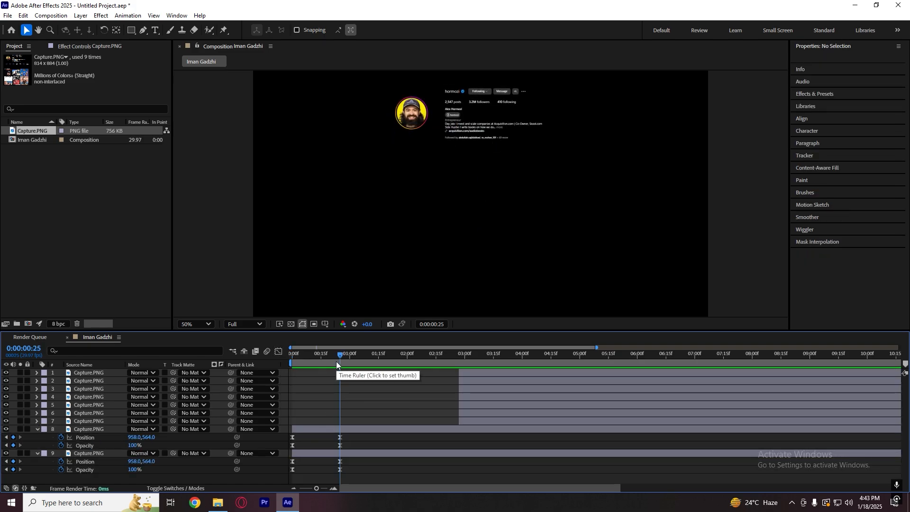
key("Home")
left_click(472, 420)
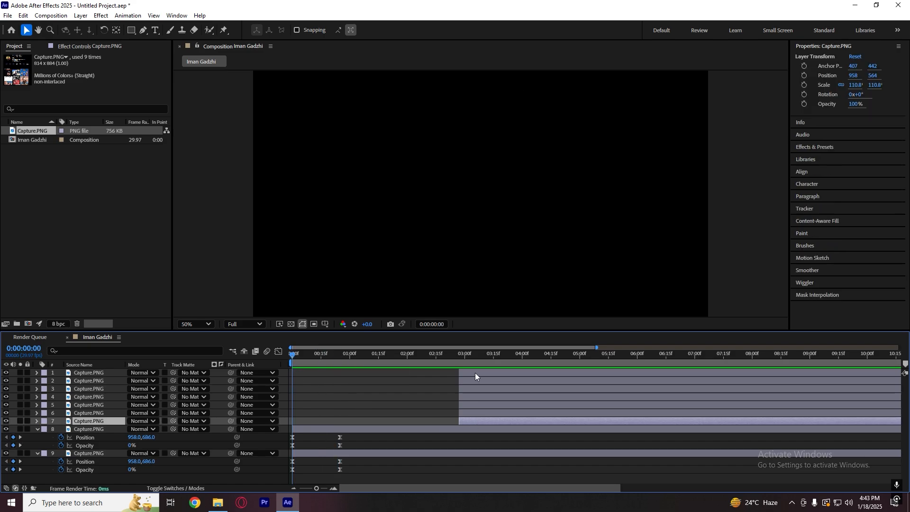
left_click(475, 372, "shift")
left_click_drag(475, 372, 337, 386)
left_click(385, 439)
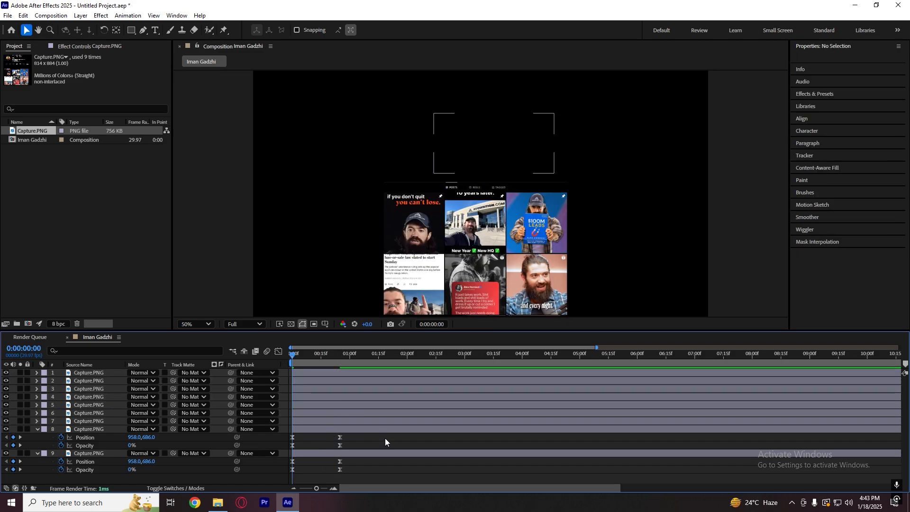
Step: Add Position and Opacity keyframes at the first frame to the seven tab-bar and post layers
key("u")
left_click(328, 418)
left_click(310, 373, "shift")
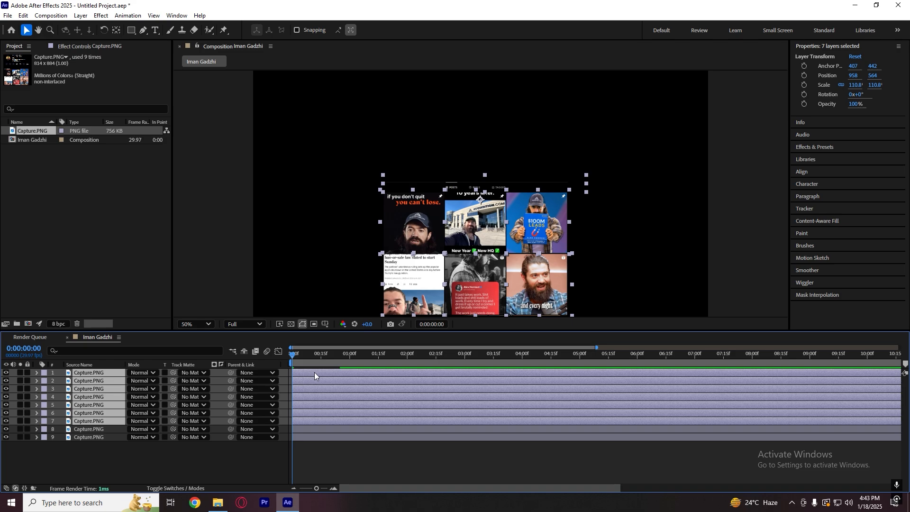
key("p")
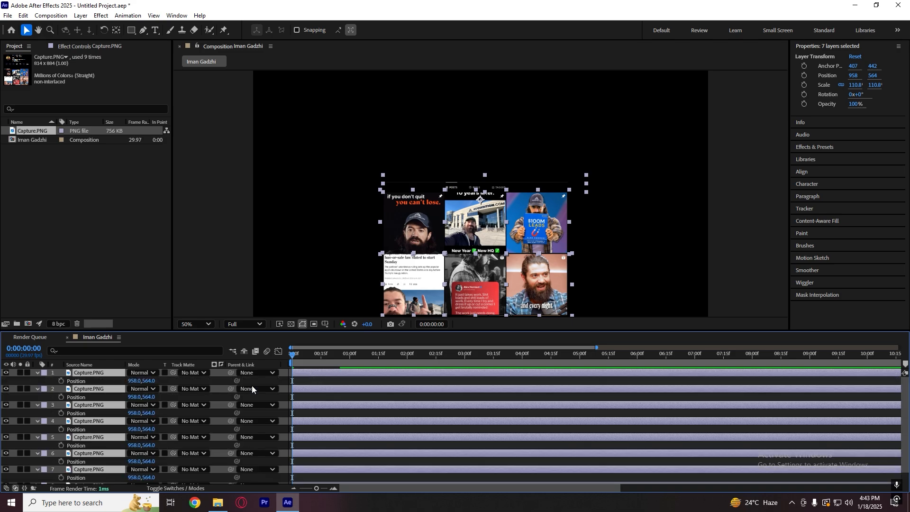
key("shift+t")
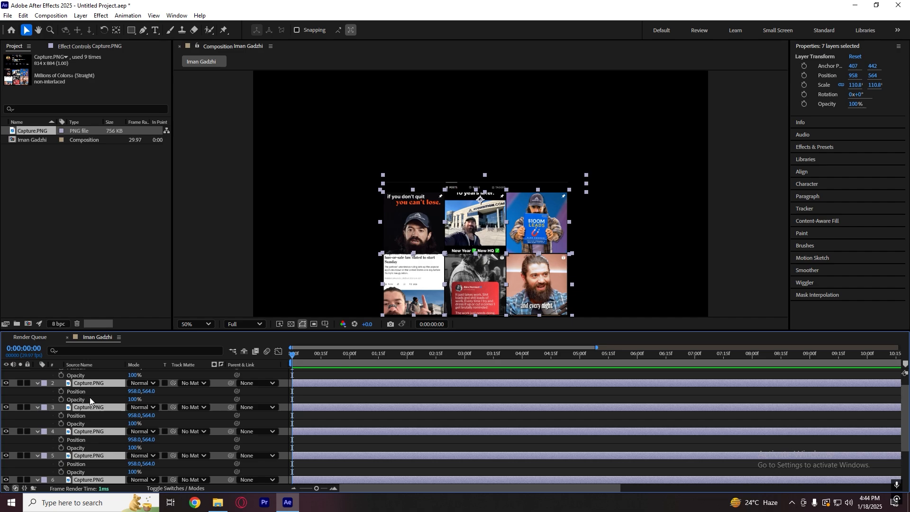
left_click(62, 381)
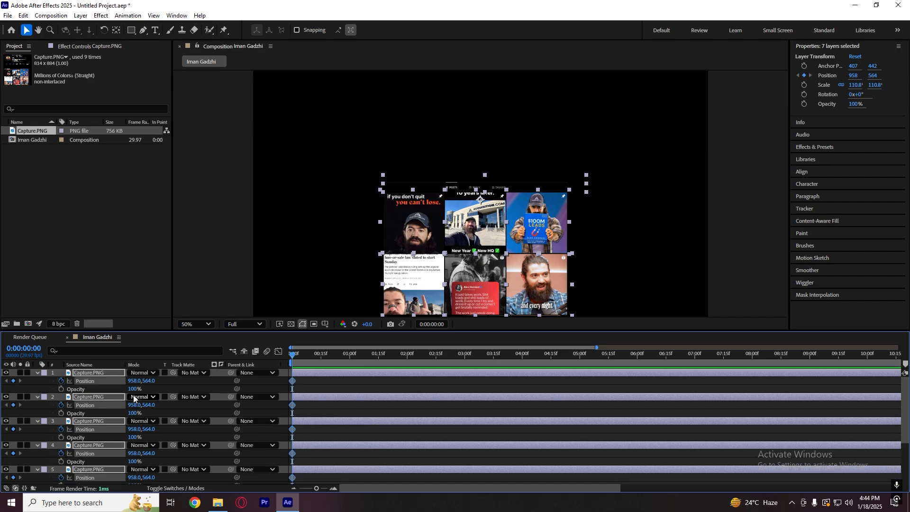
left_click(61, 389)
Step: Move the seven layers' keyframes to about 0:00:01:10, and at the first frame set Position to 958, 634 and Opacity to 0%
scroll(332, 448, "down", 3)
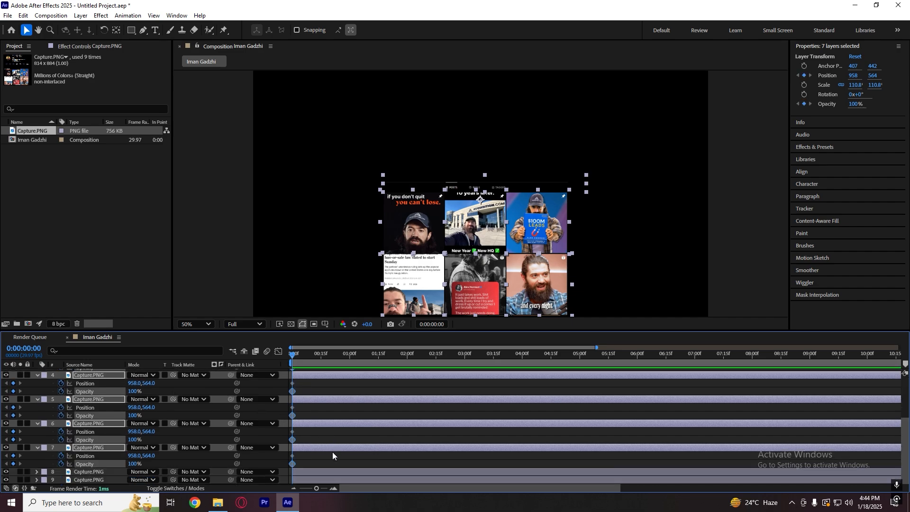
left_click_drag(328, 463, 267, 345)
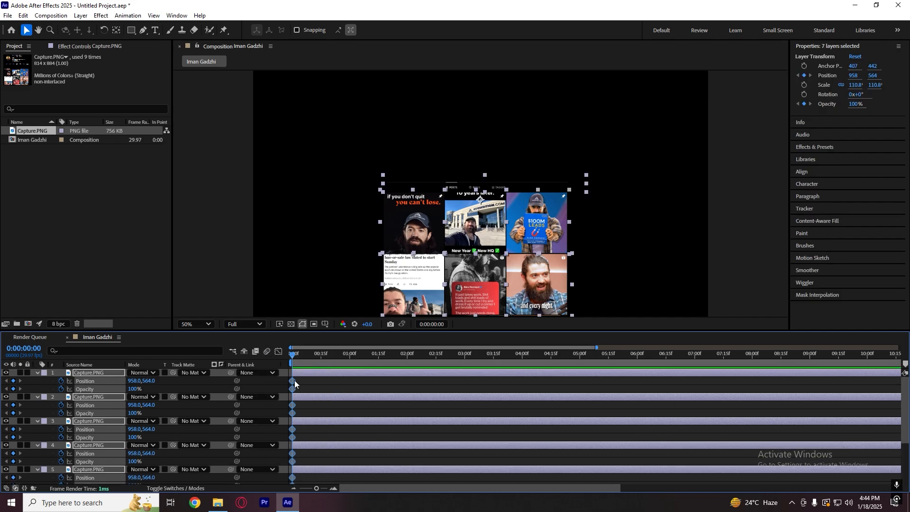
left_click_drag(293, 381, 368, 385)
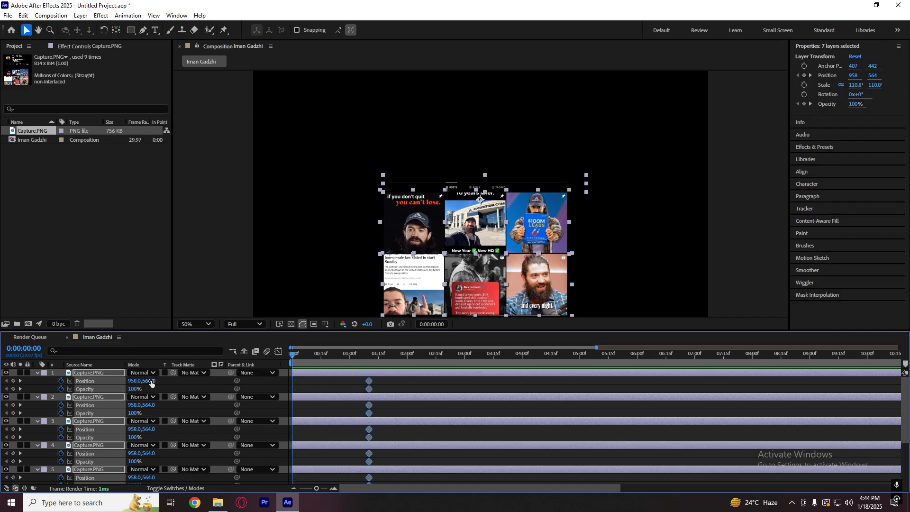
left_click_drag(151, 381, 2, 388)
Step: Apply Easy Ease to all keyframes of the seven layers, reshape their speed curves to peak early and settle slowly, and preview
scroll(356, 412, "down", 3)
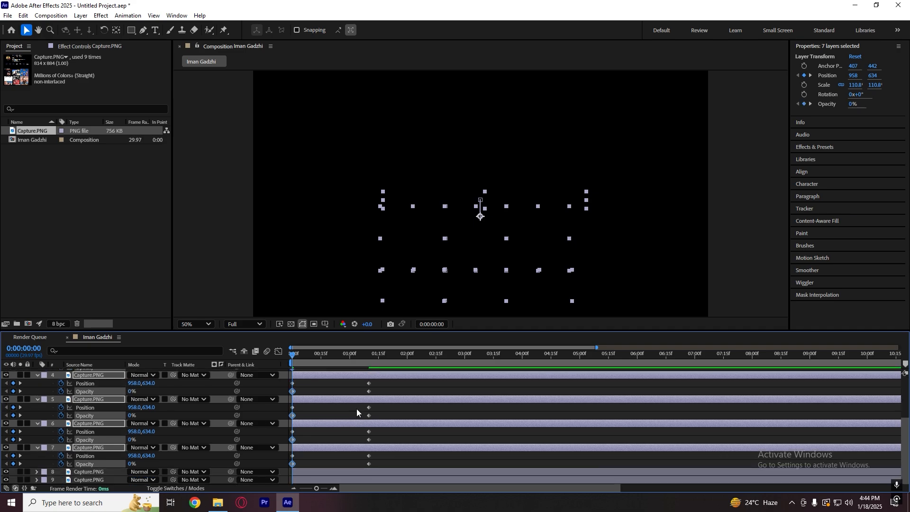
left_click_drag(392, 463, 230, 310)
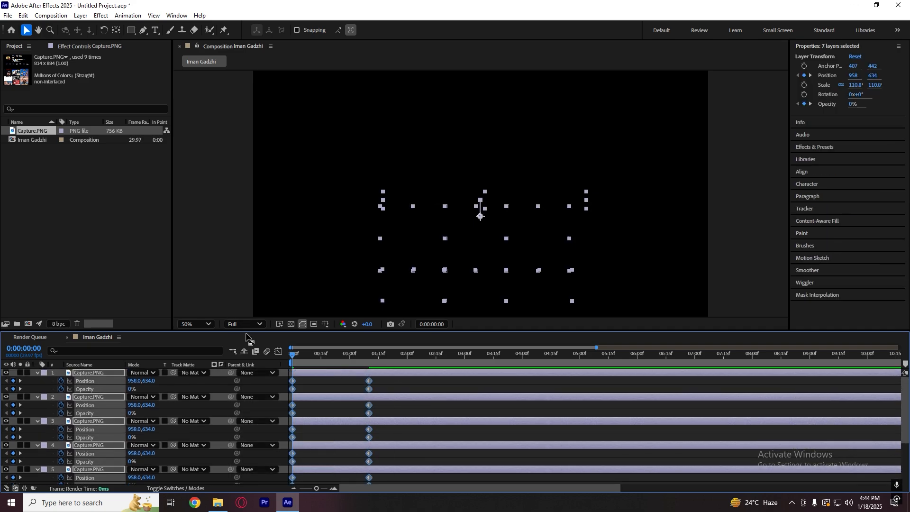
key("F9")
left_click(278, 351)
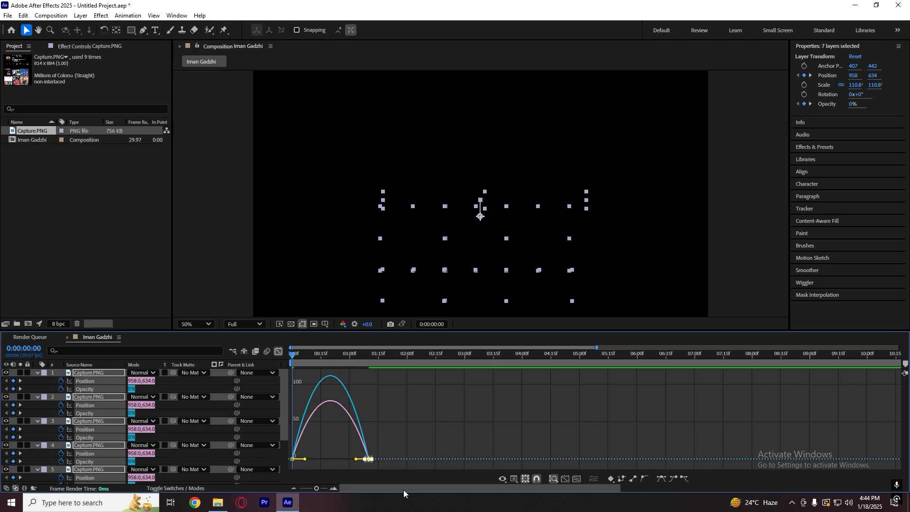
left_click_drag(357, 460, 297, 441)
left_click(278, 351)
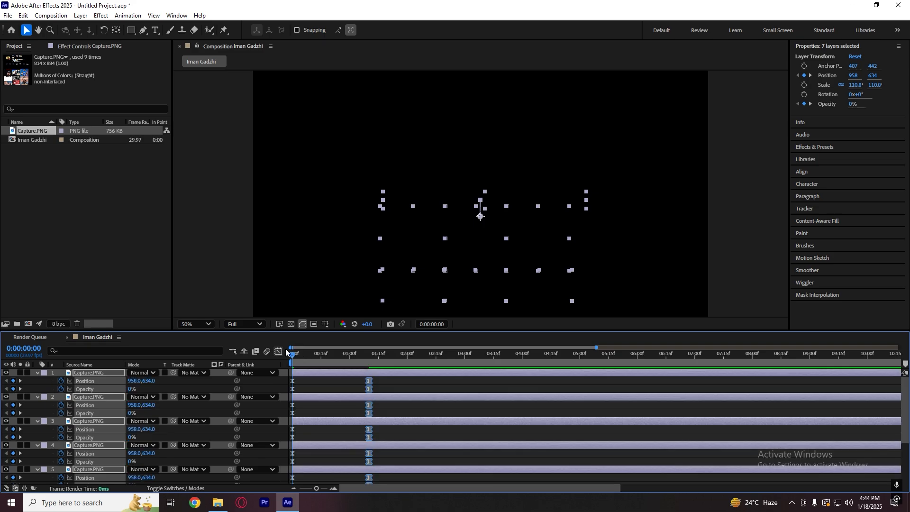
key("space")
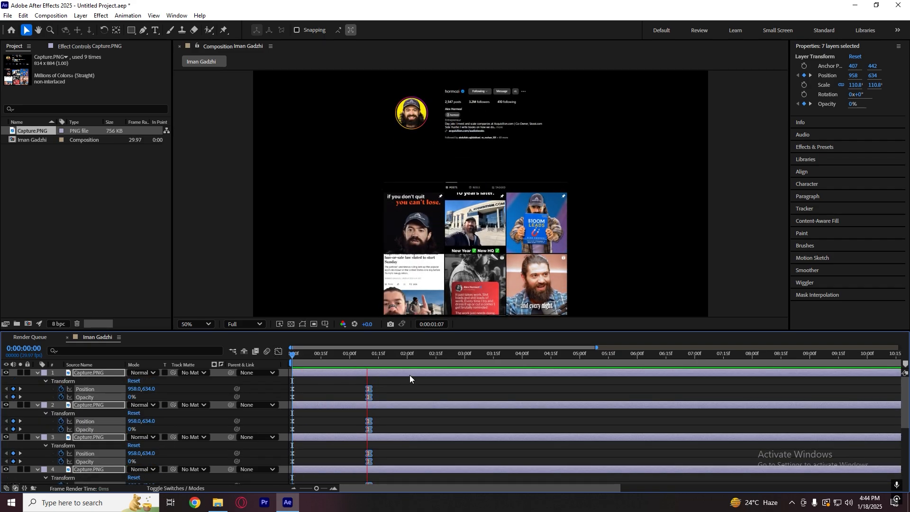
Step: At 0:00:01:10, raise the seven layers' end Position to about 958, 421 and preview from the first frame
left_click(368, 360)
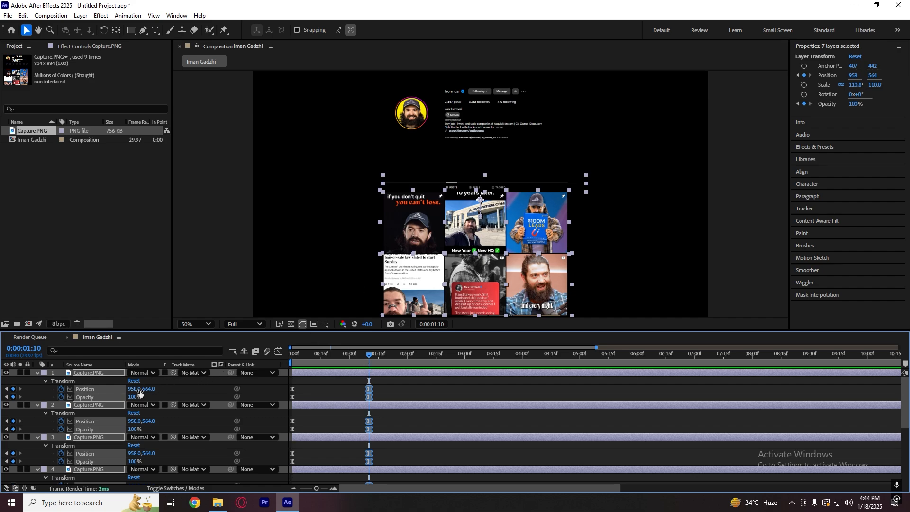
left_click_drag(148, 388, 84, 383)
left_click_drag(366, 355, 251, 376)
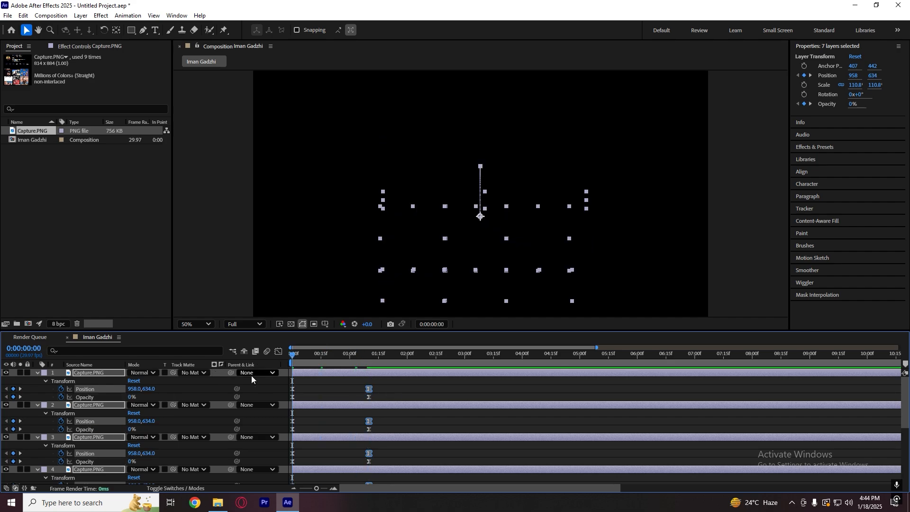
key("space")
key("space")
Step: Stagger layers 8 up to 1 in a staircase about five frames apart, starting layer 1 at about 0:00:01:16, and preview
left_click(406, 384)
key("u")
left_click(343, 373)
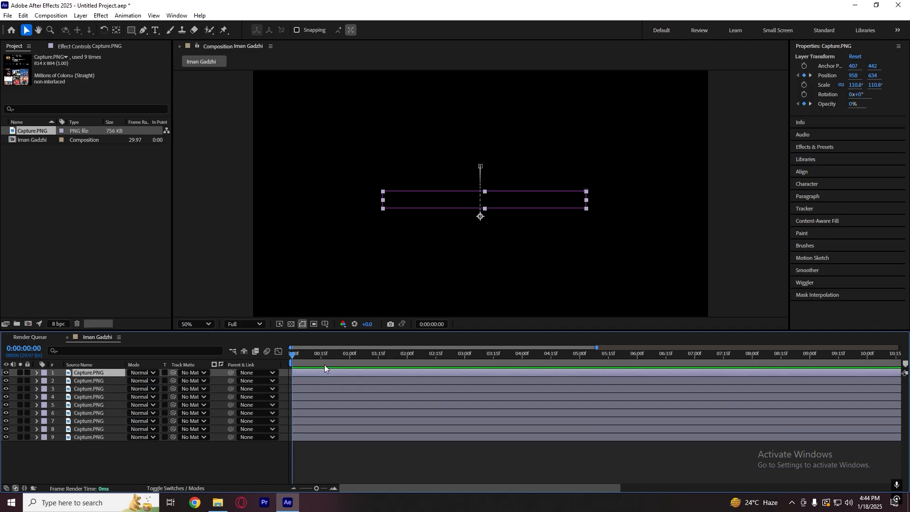
left_click(317, 417, "shift")
left_click_drag(316, 417, 453, 373)
key("F2")
left_click(354, 404)
key("space")
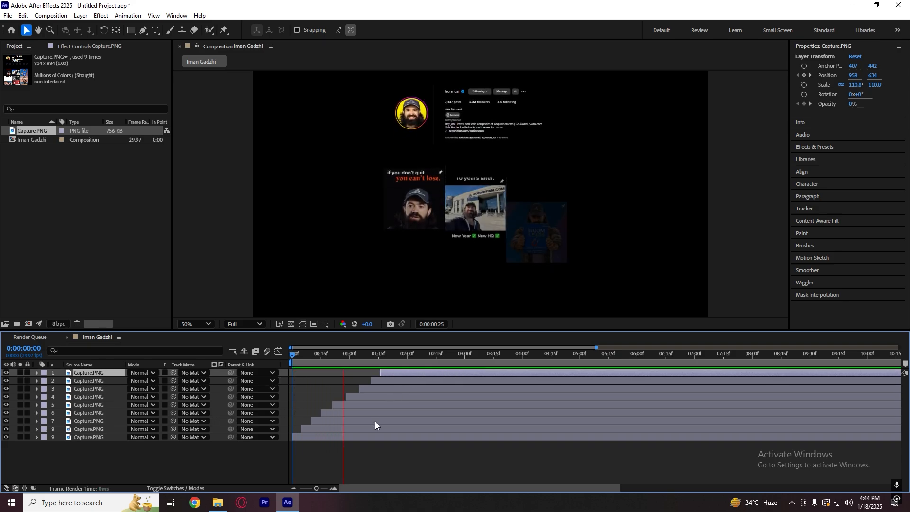
Step: Move the tab-bar layer down to seventh in the stack and start it at about frame 10
left_click(427, 345)
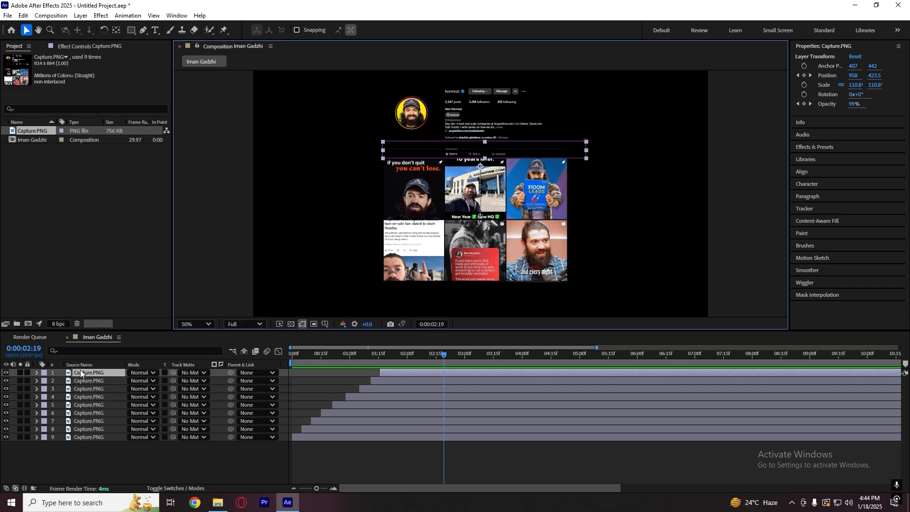
left_click_drag(80, 373, 83, 425)
left_click_drag(396, 422, 331, 425)
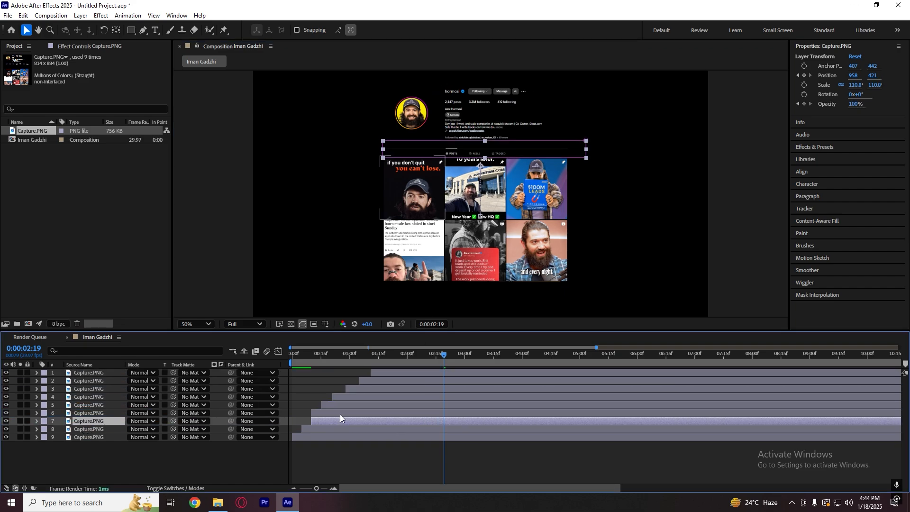
Step: Delay the six post layers together so the lowest one starts at about frame 15, and preview the sequence
left_click(340, 414)
left_click(392, 372, "shift")
left_click_drag(392, 372, 233, 439)
key("space")
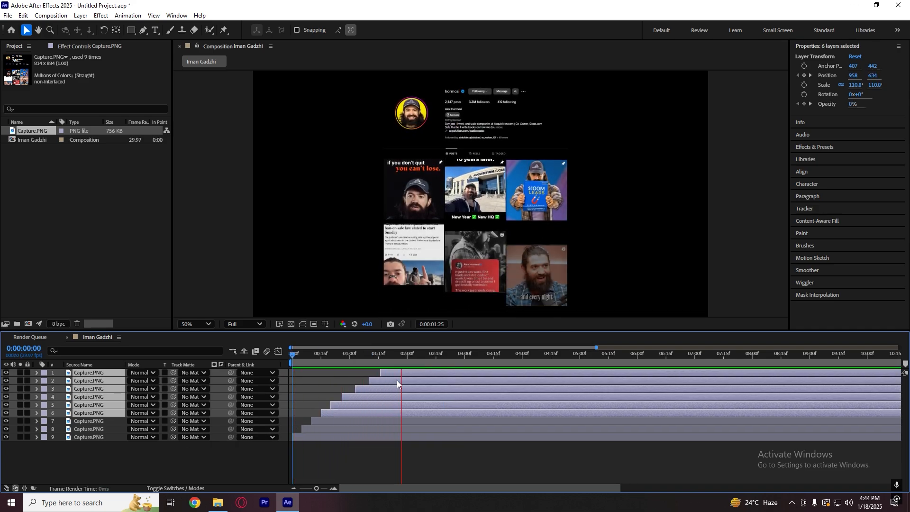
key("space")
key("space")
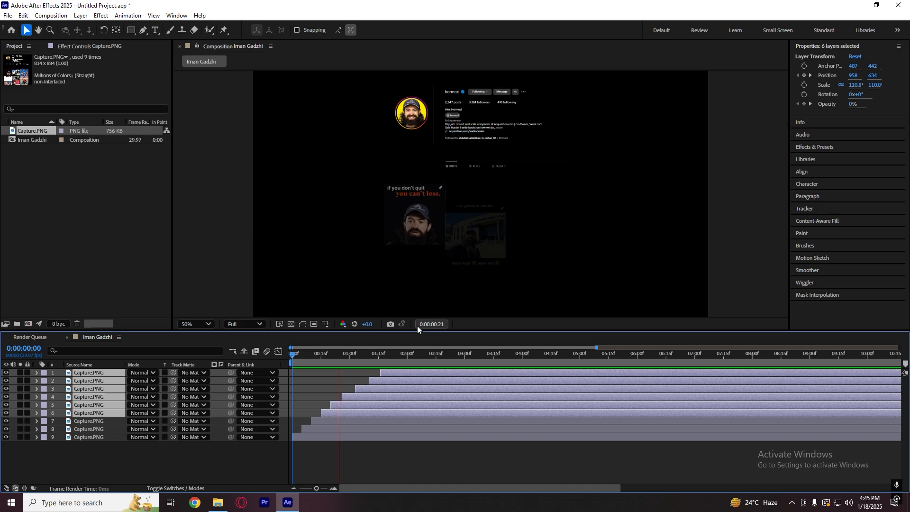
Step: Tighten the stagger of layers 8 to 1 to about two frames apart, starting layer 1 at about frame 17
left_click(312, 394)
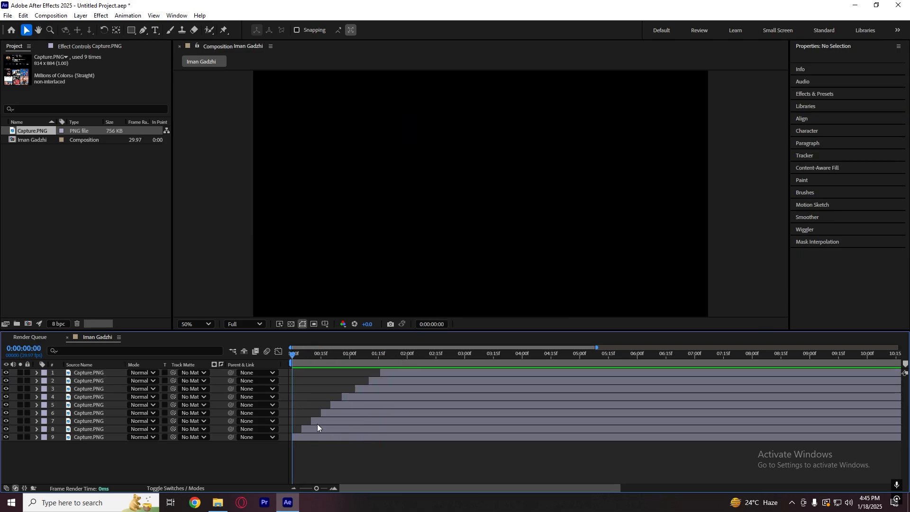
left_click_drag(318, 429, 330, 387)
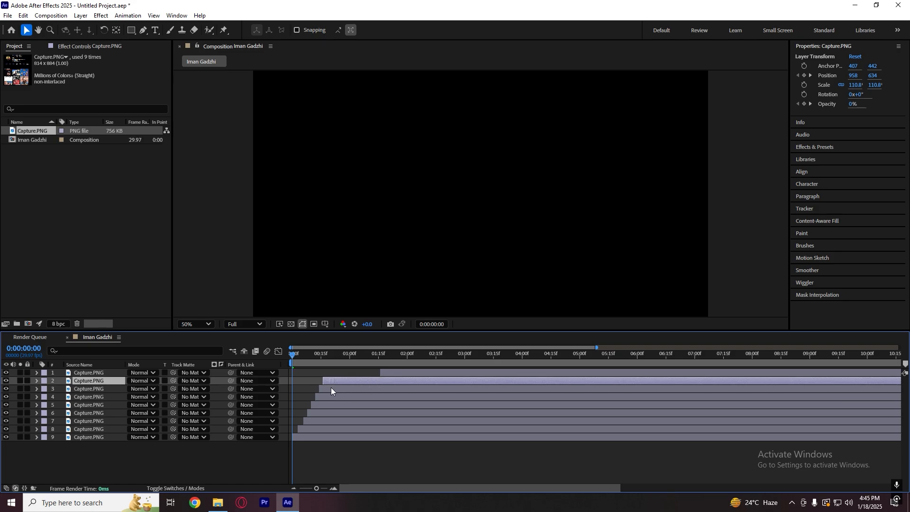
left_click_drag(388, 371, 331, 385)
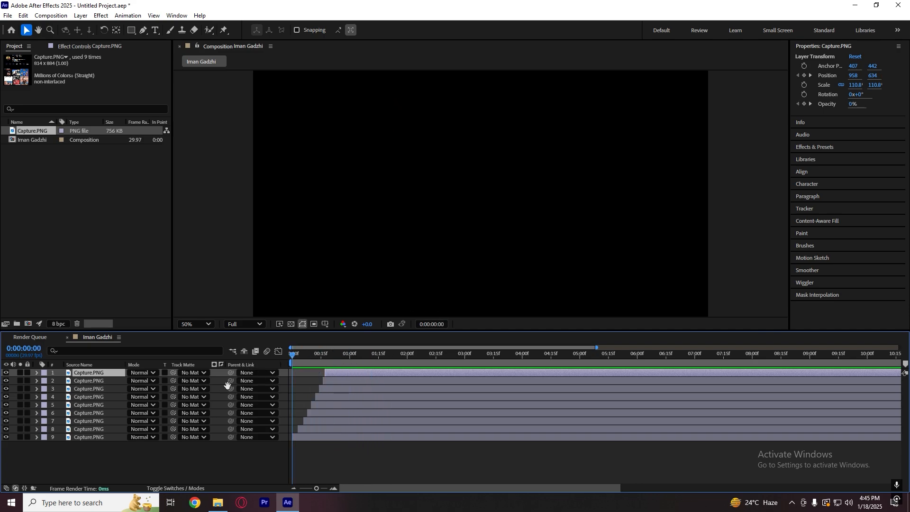
Step: Preview the tightened layer entrance and scrub through its first second to examine the timing
key("space")
left_click_drag(354, 354, 280, 379)
key("space")
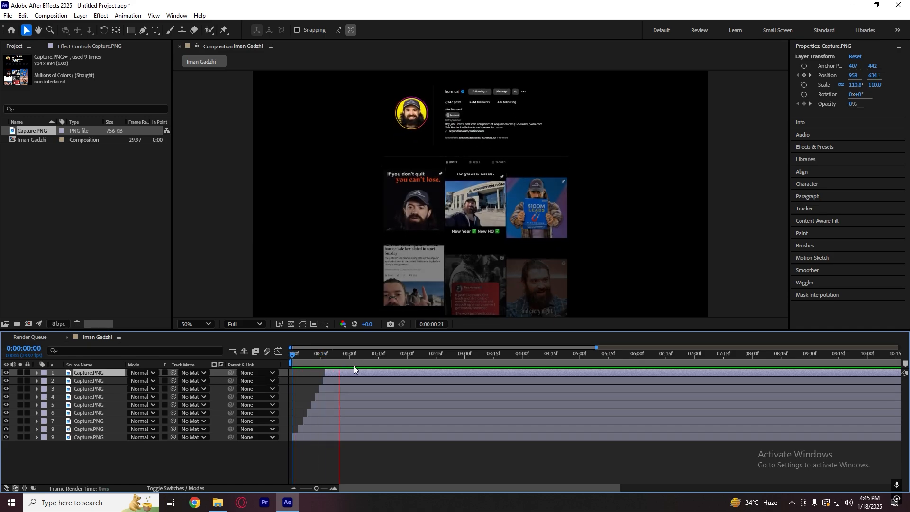
left_click(339, 362)
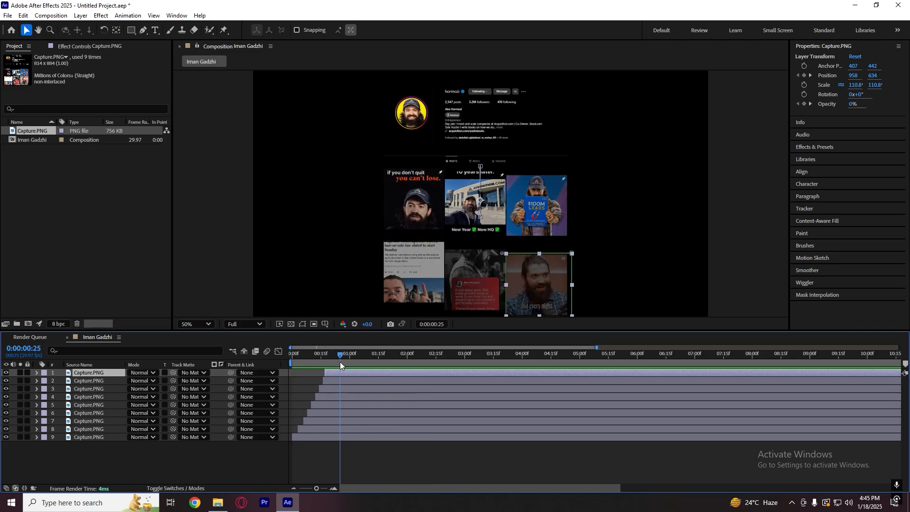
left_click_drag(339, 362, 317, 422)
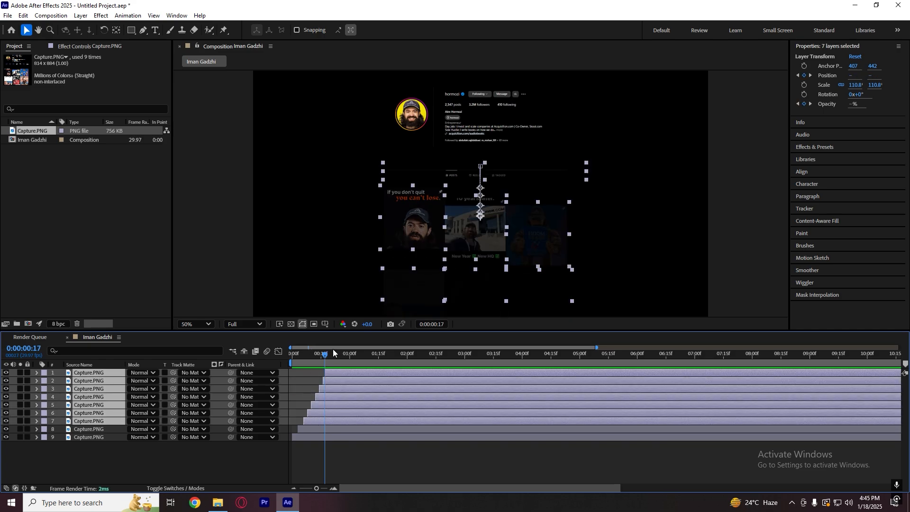
left_click(301, 386)
key("Home")
key("space")
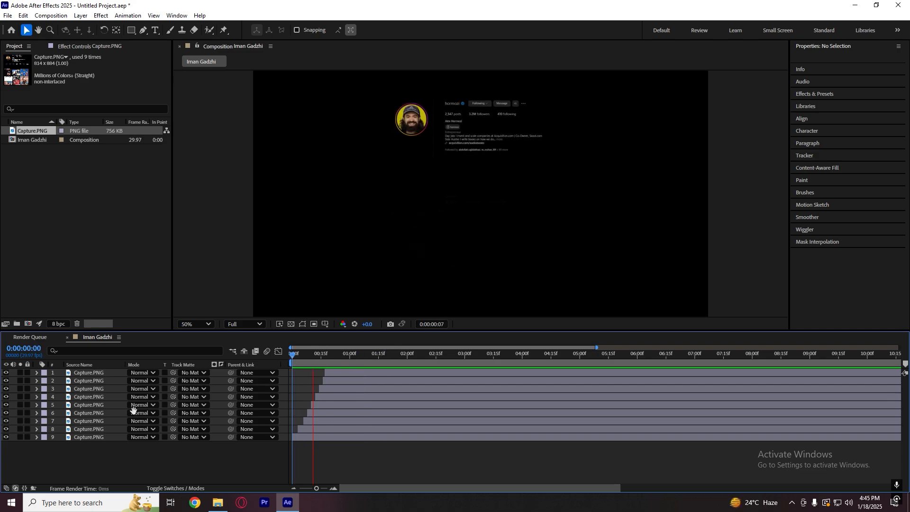
Step: Enable motion blur on all nine layers and preview the animation from the first frame
left_click(175, 488)
key("ctrl+a")
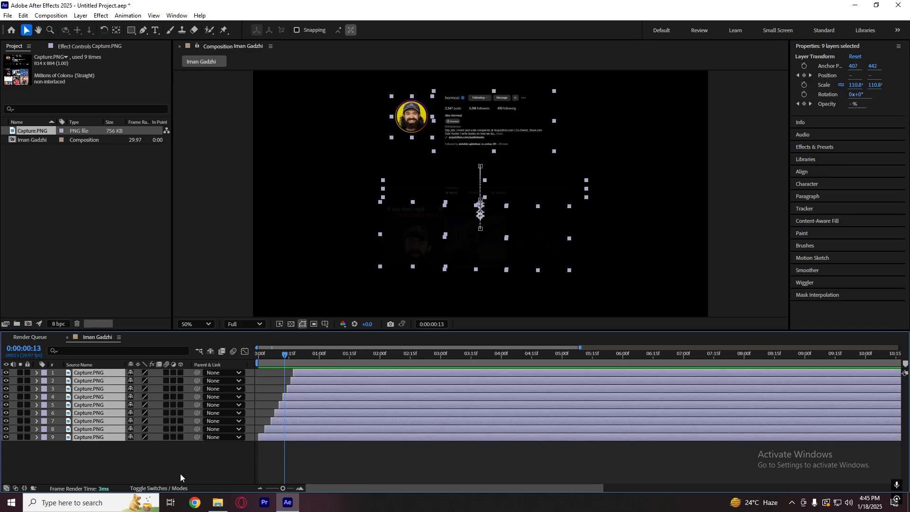
left_click(165, 373)
left_click(164, 450)
key("Home")
key("space")
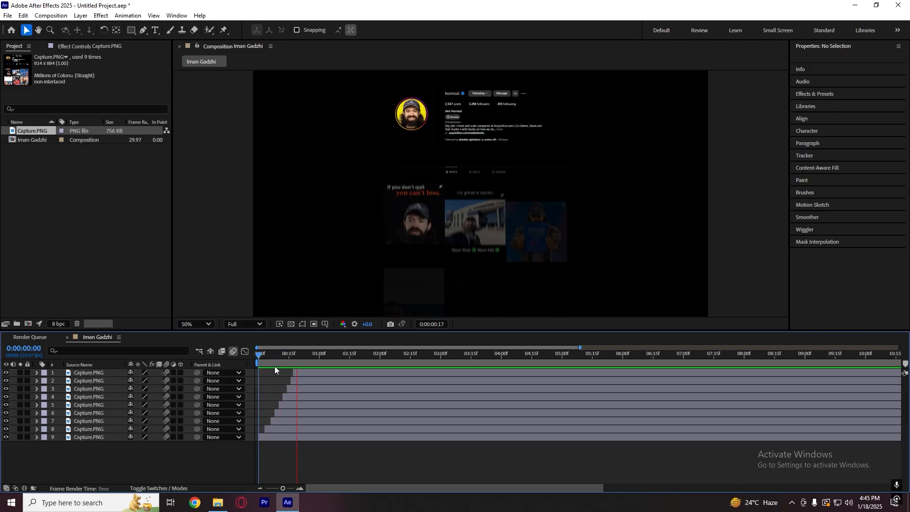
key("space")
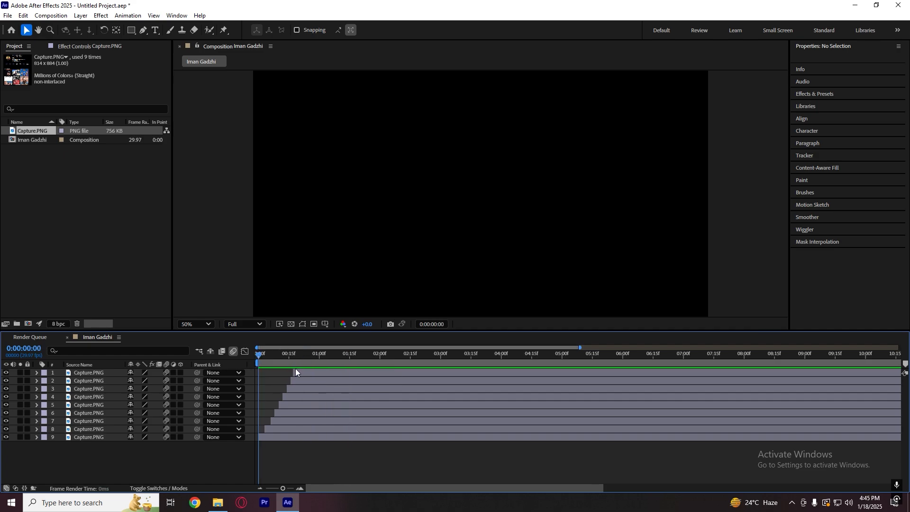
key("space")
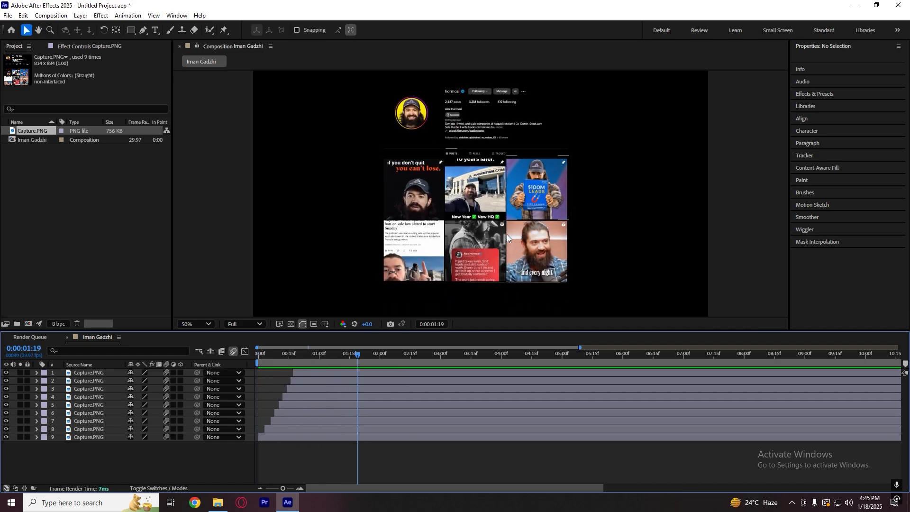
Step: Preview the motion-blurred layer entrance from the first frame and park the playhead at about 0:00:01:25
key("ctrl+s")
left_click(422, 260)
left_click(424, 438)
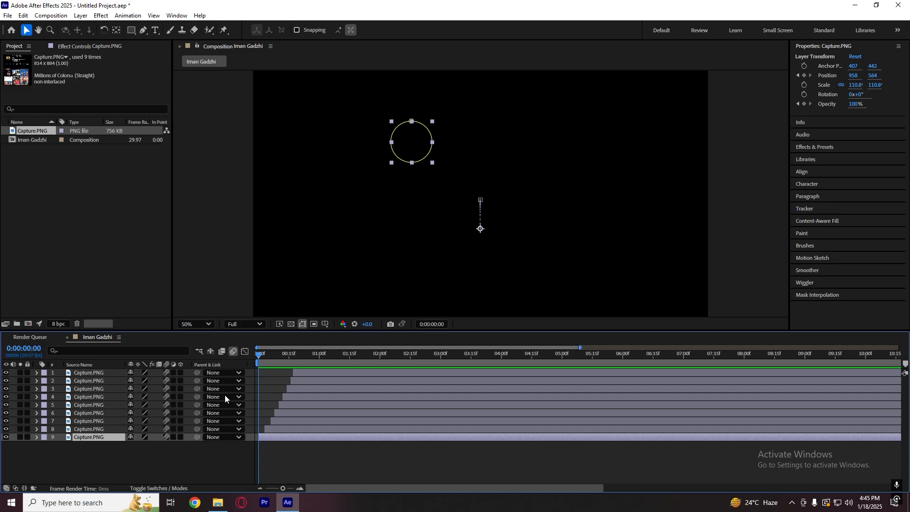
left_click(355, 462)
key("space")
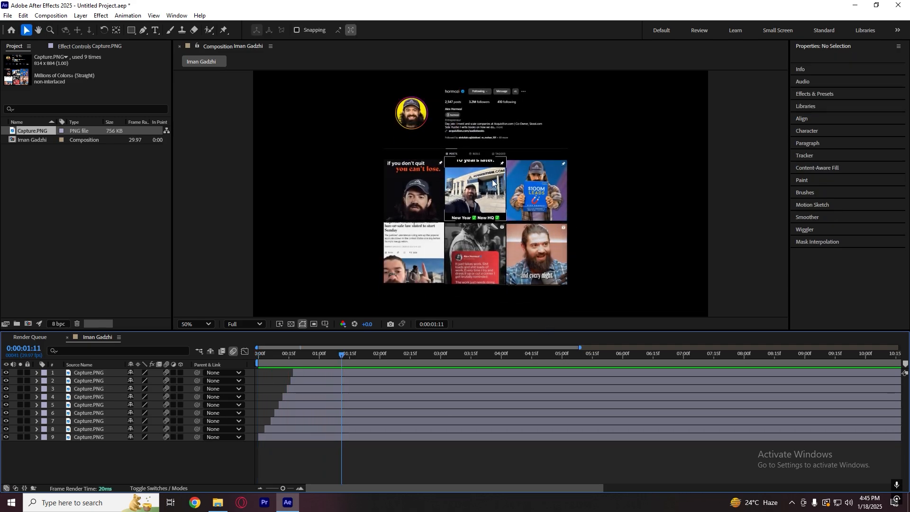
key("space")
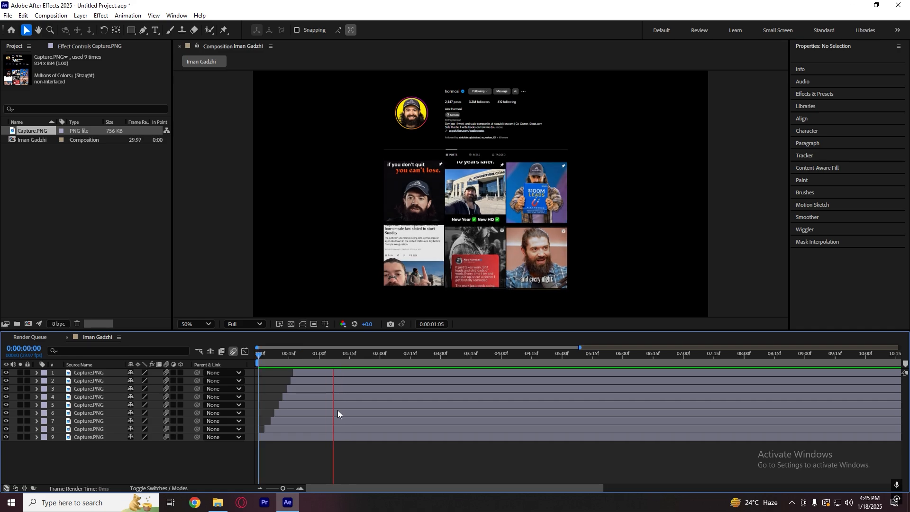
left_click_drag(385, 357, 370, 356)
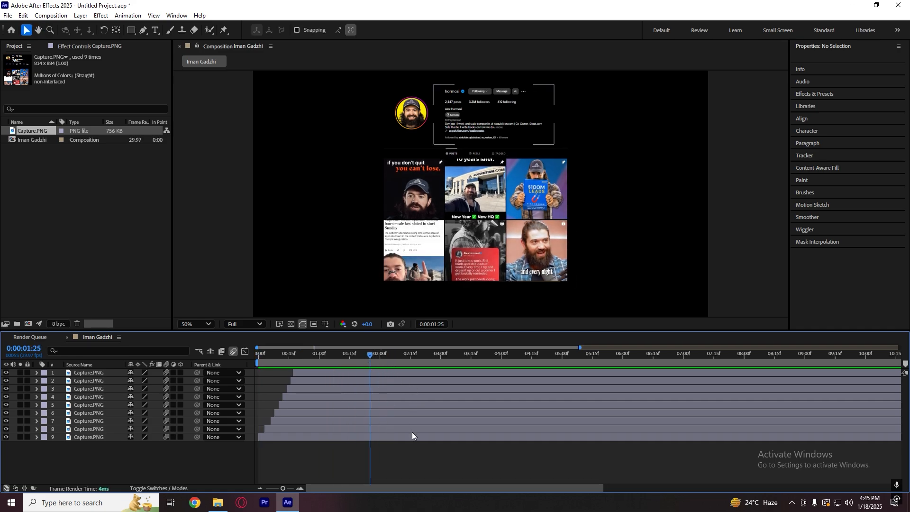
left_click(411, 429)
left_click(417, 453)
key("ctrl")
key("ctrl")
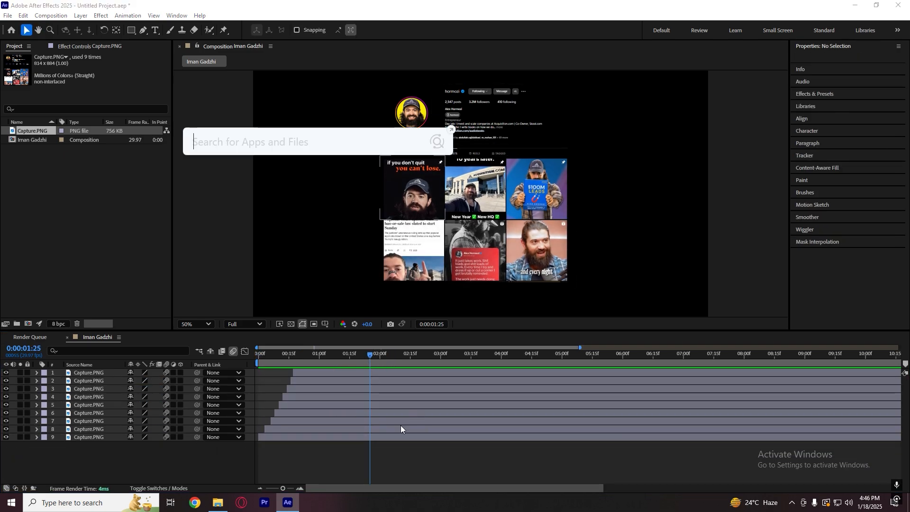
left_click(392, 442)
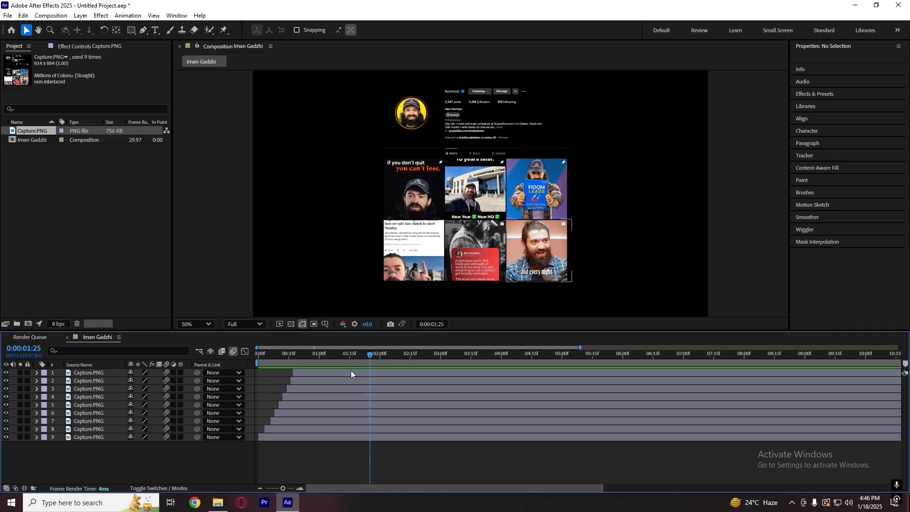
Step: Create a new composition 1080 px wide and 1080 px high at 29.97 fps
left_click(48, 15)
left_click(80, 27)
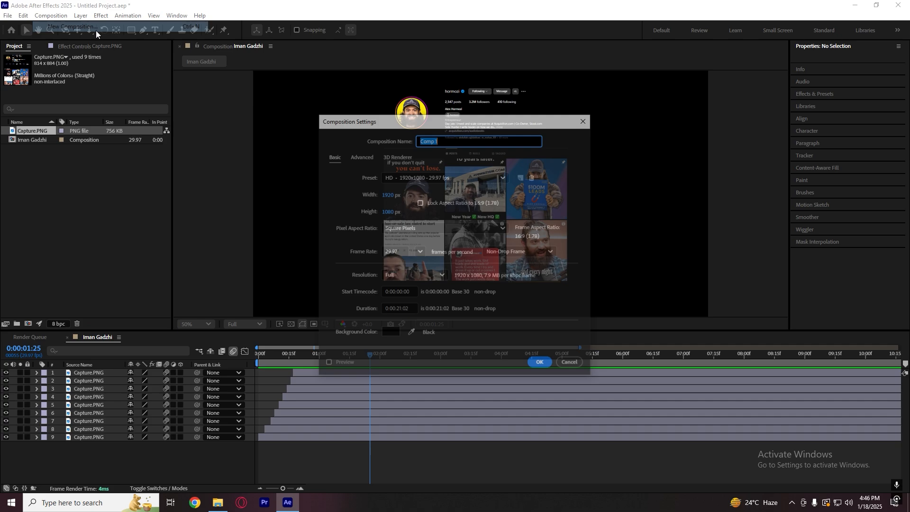
left_click(388, 194)
type("1080")
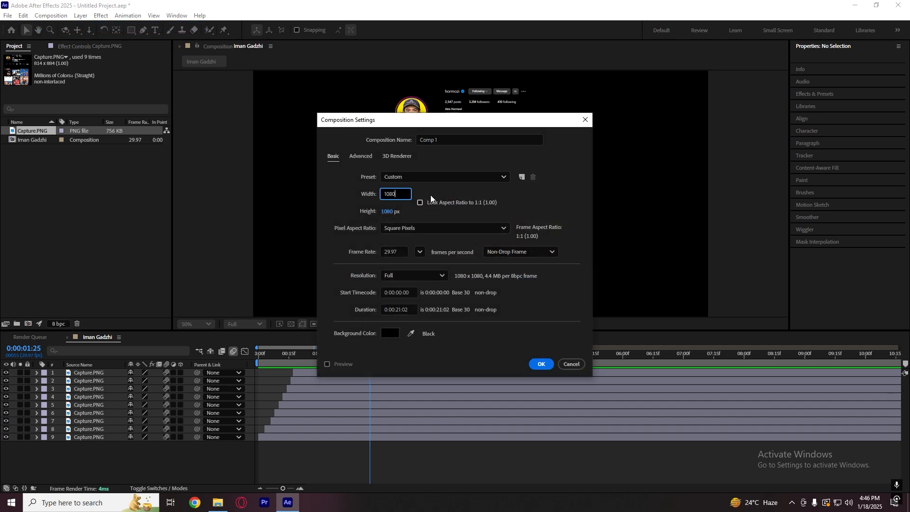
key("Tab")
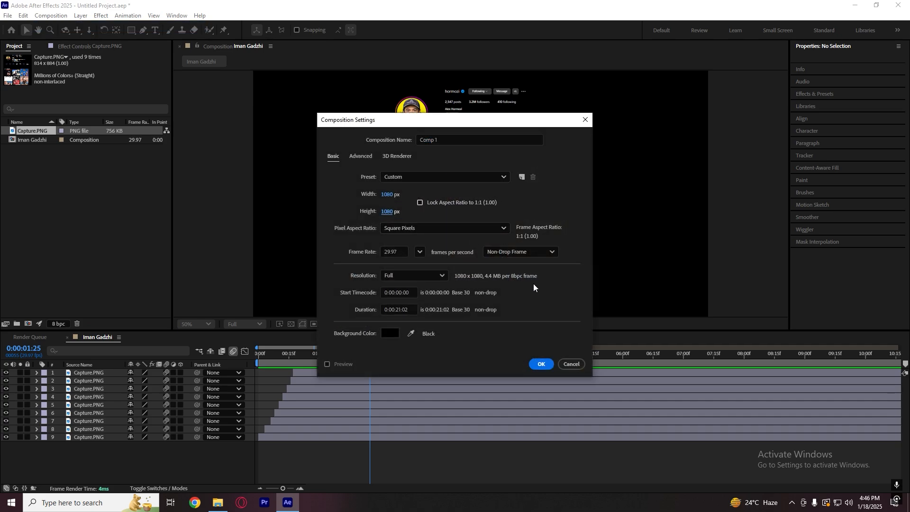
left_click(540, 364)
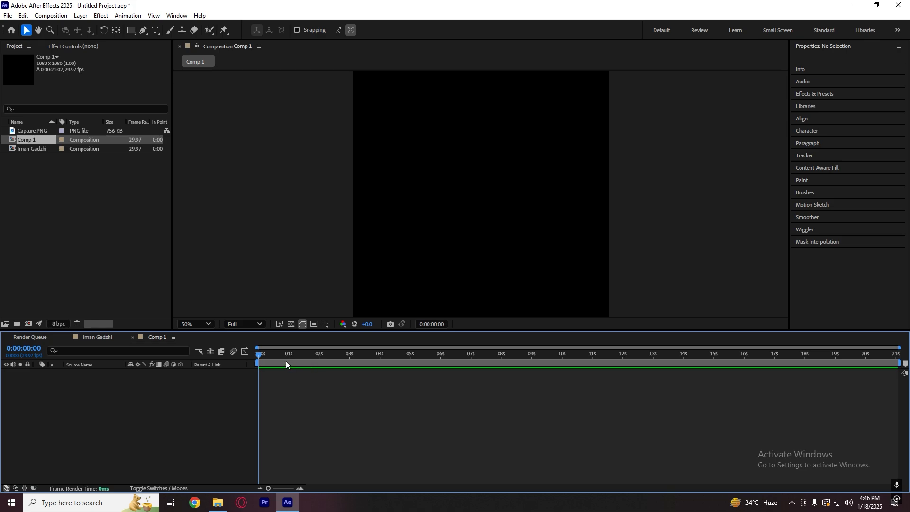
key("comma")
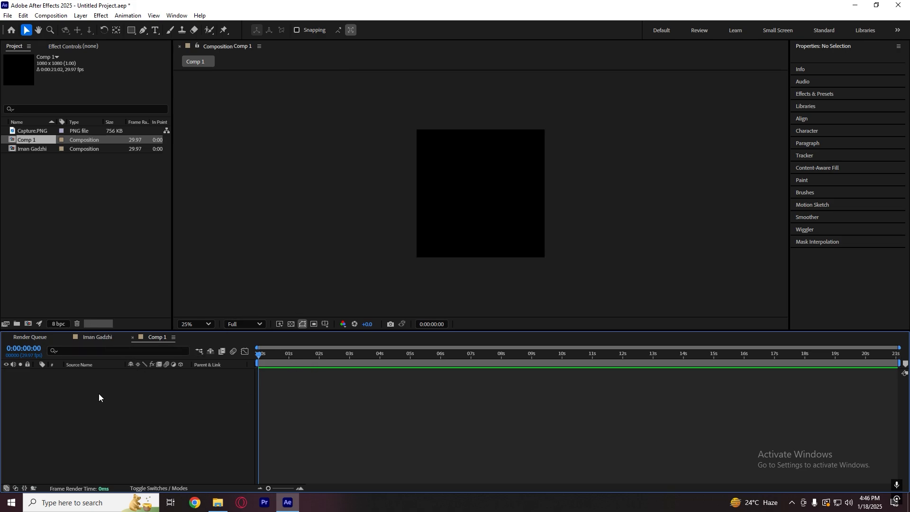
Step: Copy the six post layers from the Iman Gadzhi composition into Comp 1 and shift them to start at the first frame
left_click(77, 337)
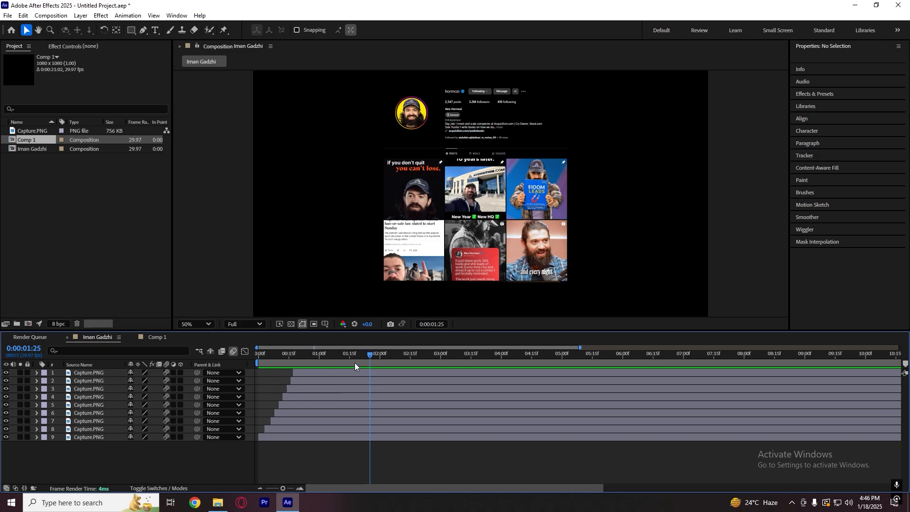
left_click_drag(354, 362, 309, 412)
key("Delete")
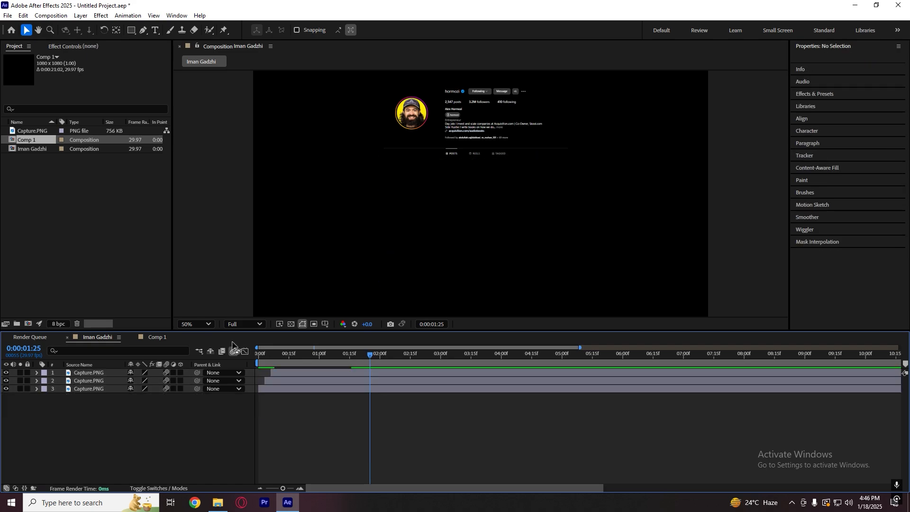
key("ctrl+z")
left_click(158, 336)
key("ctrl+v")
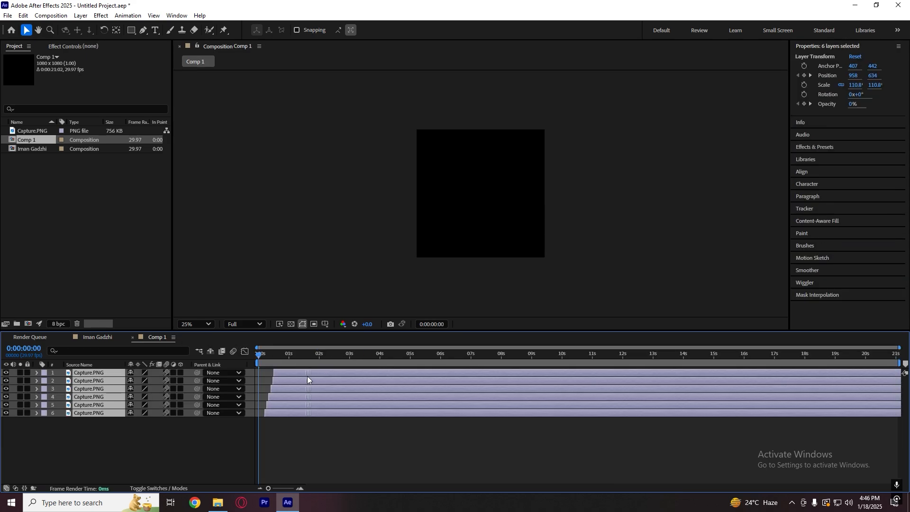
left_click_drag(307, 376, 301, 377)
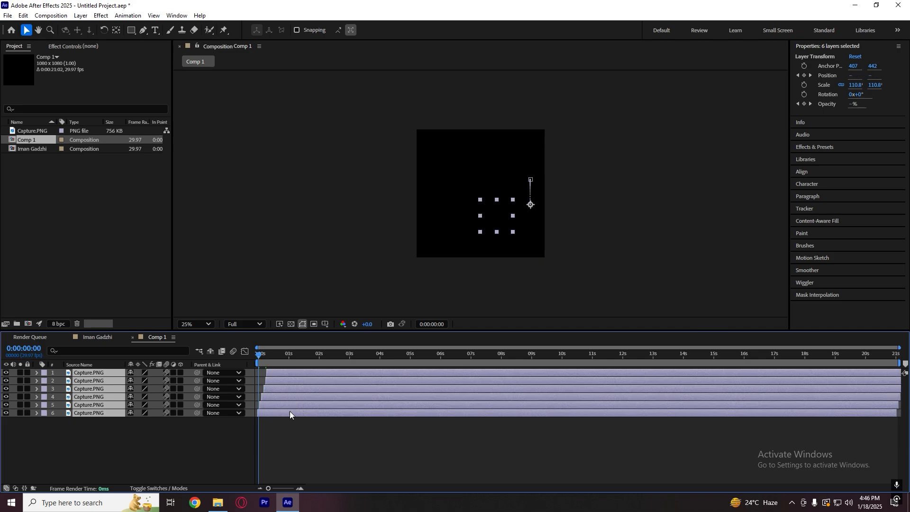
Step: Remove the position keyframes from all six post layers and move them together inside the square frame, to about 574, 634
key("p")
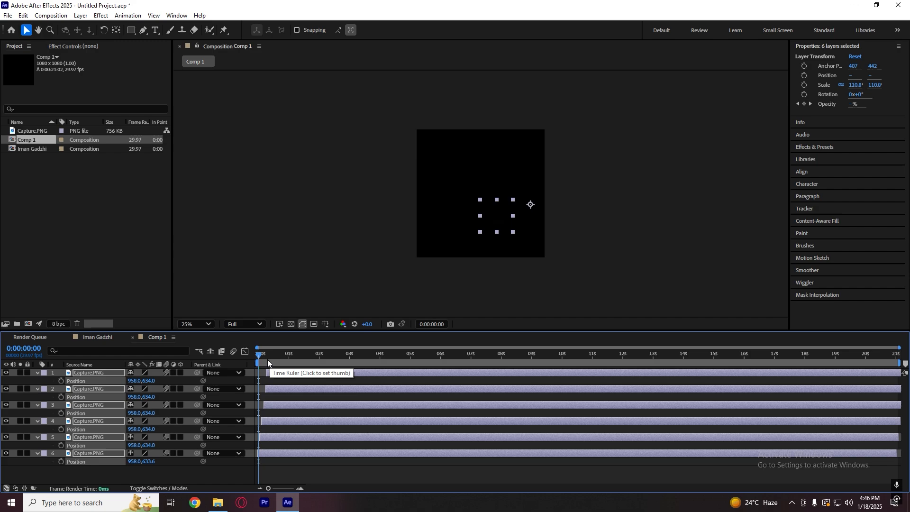
left_click_drag(267, 359, 322, 358)
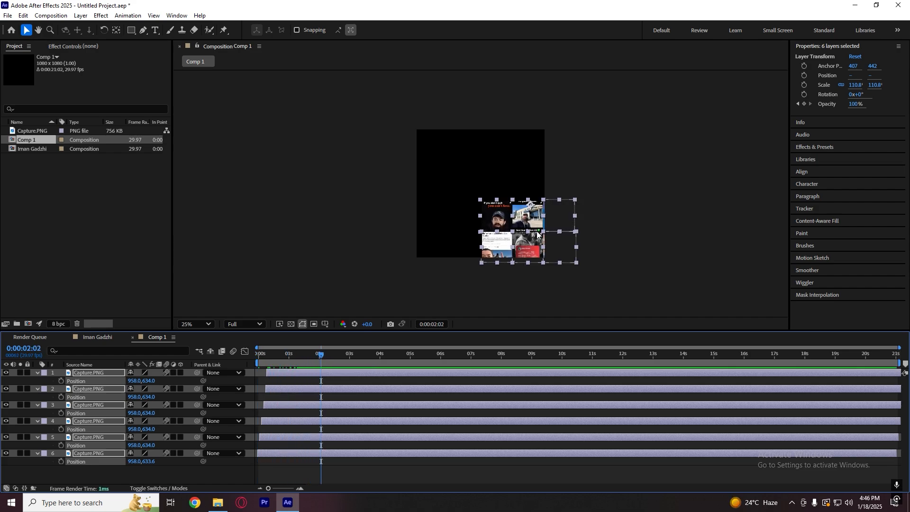
left_click_drag(531, 222, 485, 183)
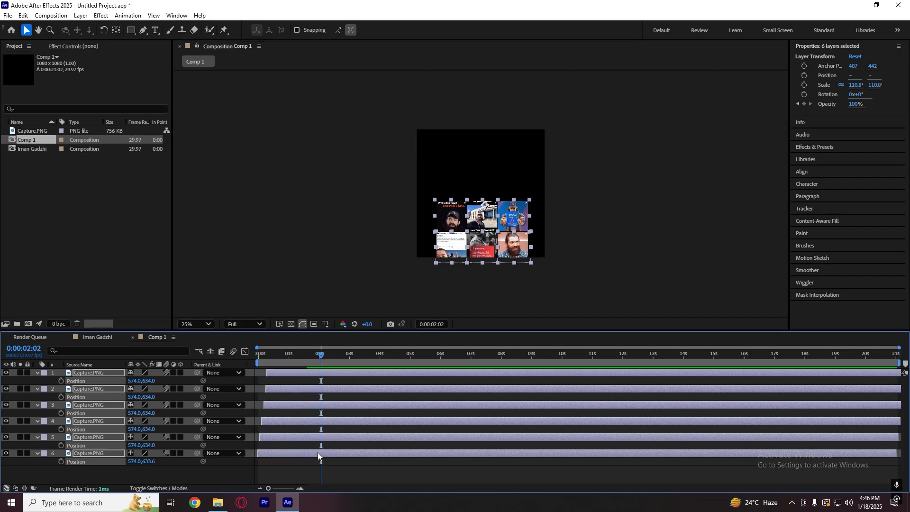
left_click(163, 472)
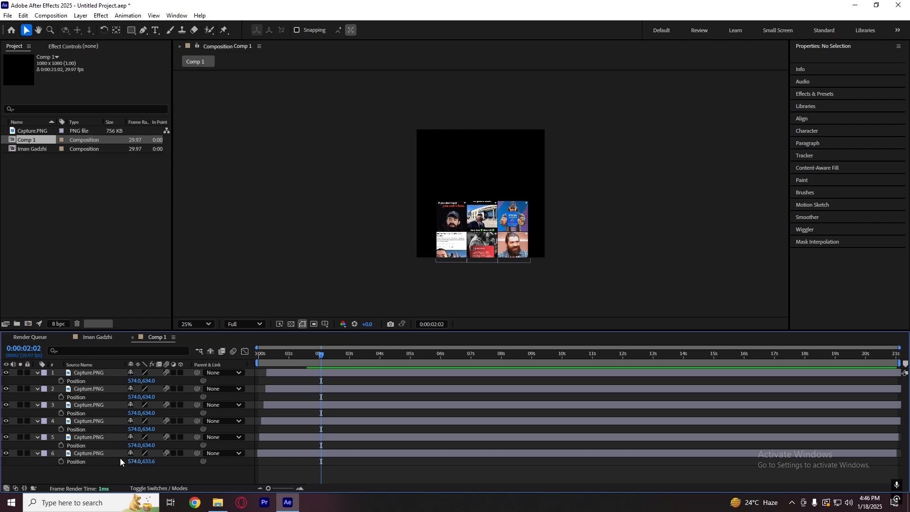
Step: Reset the transforms of layers 1 and 2 to their default position and scale, and collapse the layer properties
left_click(99, 374)
left_click(94, 452, "shift")
left_click(38, 372)
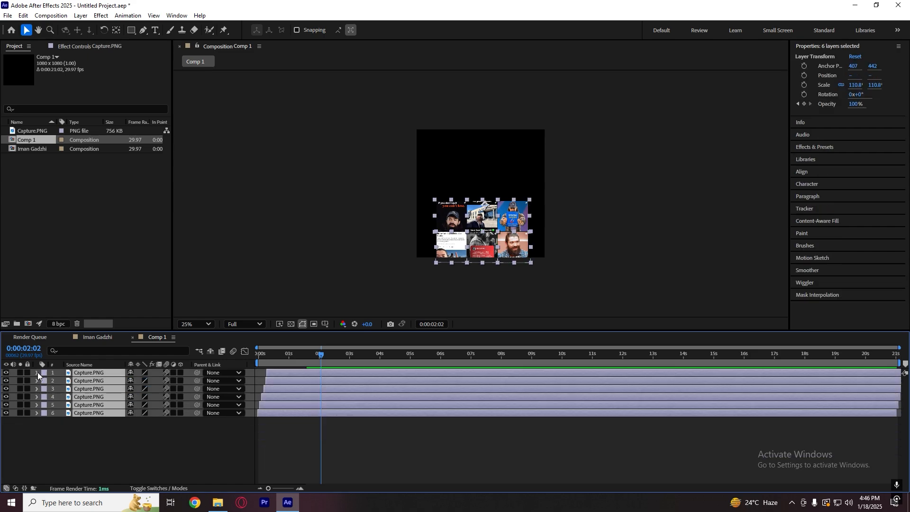
left_click(38, 371)
left_click(134, 389)
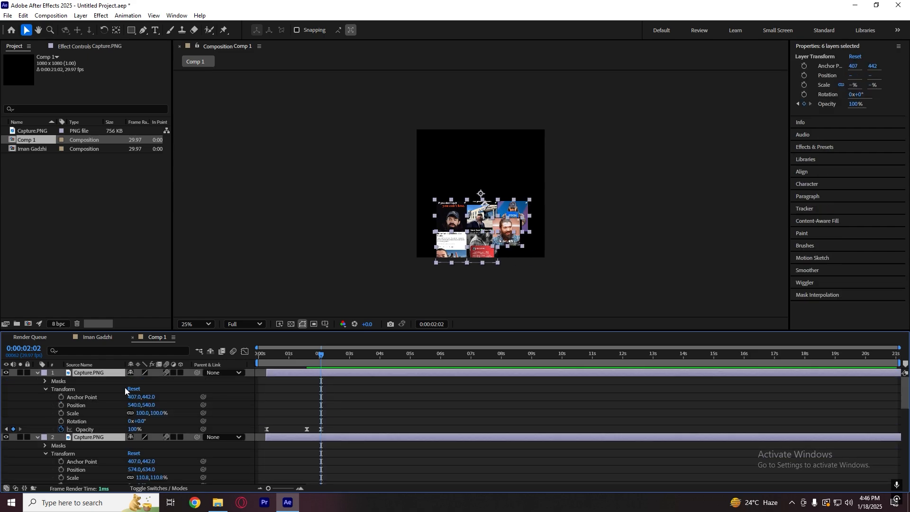
left_click(46, 389)
left_click(108, 411)
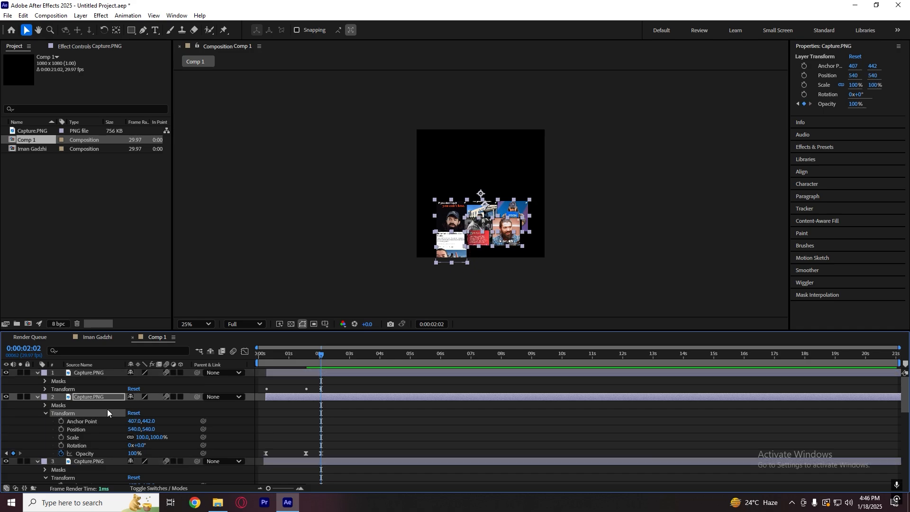
left_click(348, 411)
key("s")
key("s")
Step: Delete all opacity keyframes on the six post layers and set their opacity to 100%
left_click_drag(323, 356, 263, 401)
left_click(280, 413)
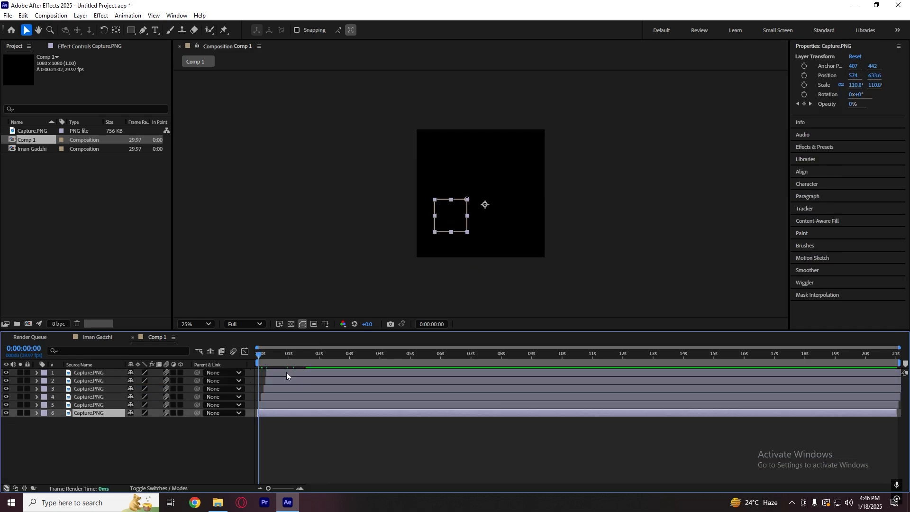
left_click(287, 372, "shift")
key("u")
left_click_drag(345, 472, 215, 379)
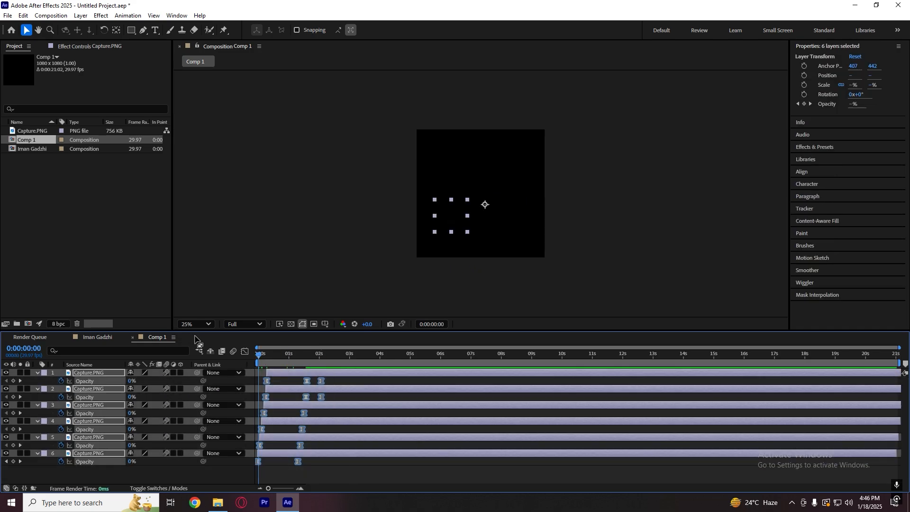
key("Delete")
left_click_drag(132, 380, 608, 372)
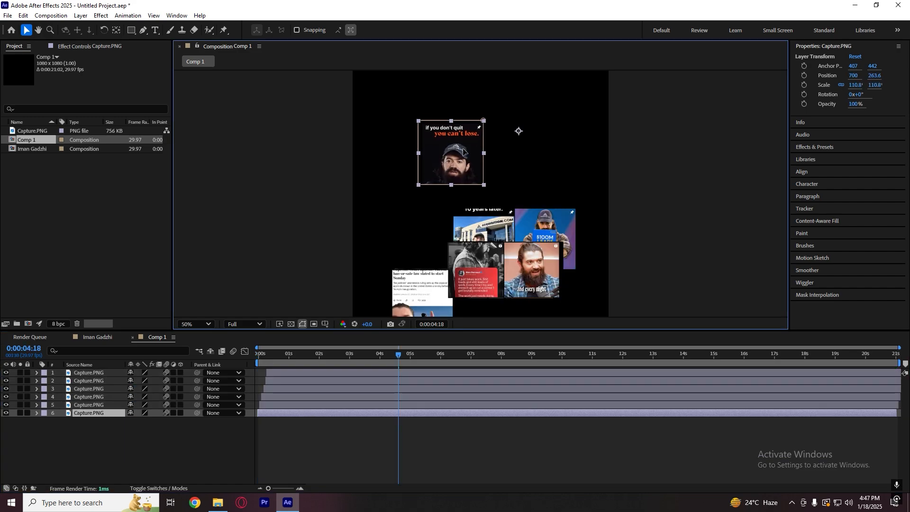
Step: Try repositioning the "if you don't quit" post on the canvas and undo the last move
left_click_drag(451, 162, 553, 265)
key("ctrl+z")
left_click(322, 451)
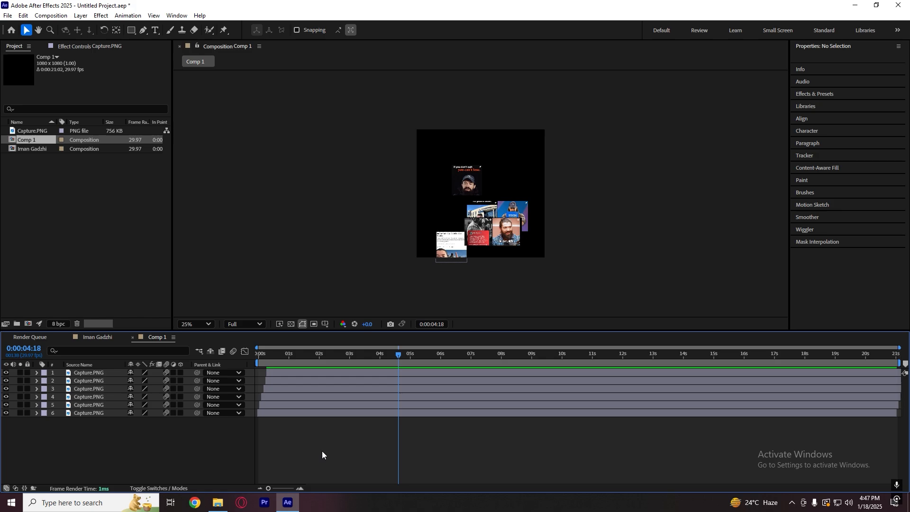
Step: Scale layer 1, the "and every night" post, to 453% and position it at about -400, -888 to fill the frame
left_click(86, 373)
left_click(37, 372)
left_click(46, 381)
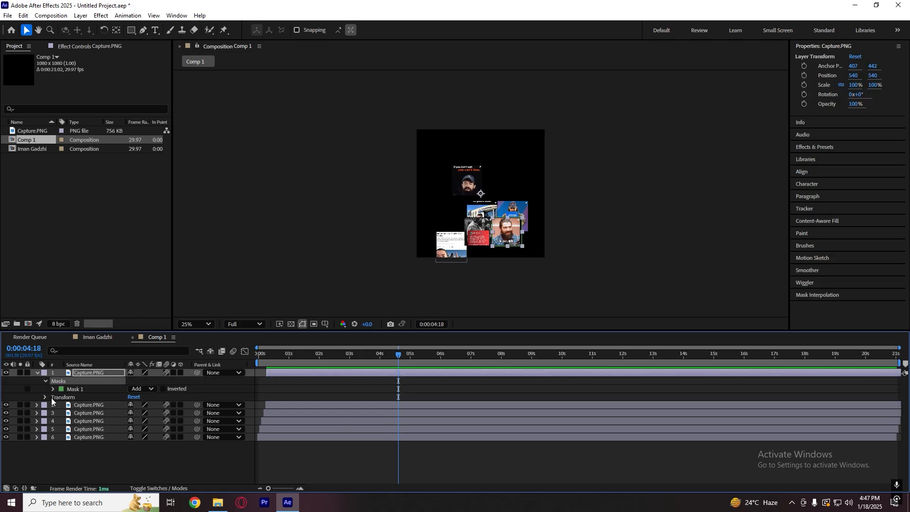
key("s")
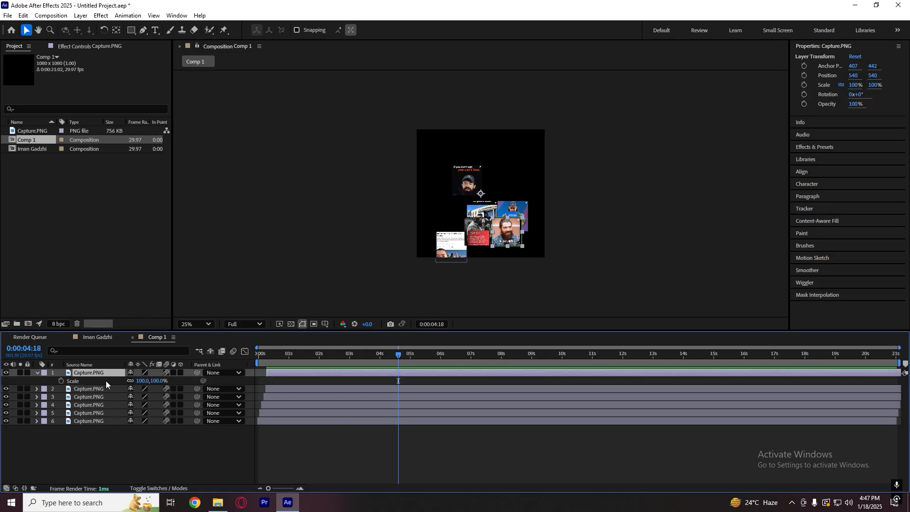
left_click_drag(140, 384, 277, 364)
key("ctrl+z")
left_click(86, 433)
left_click(101, 372)
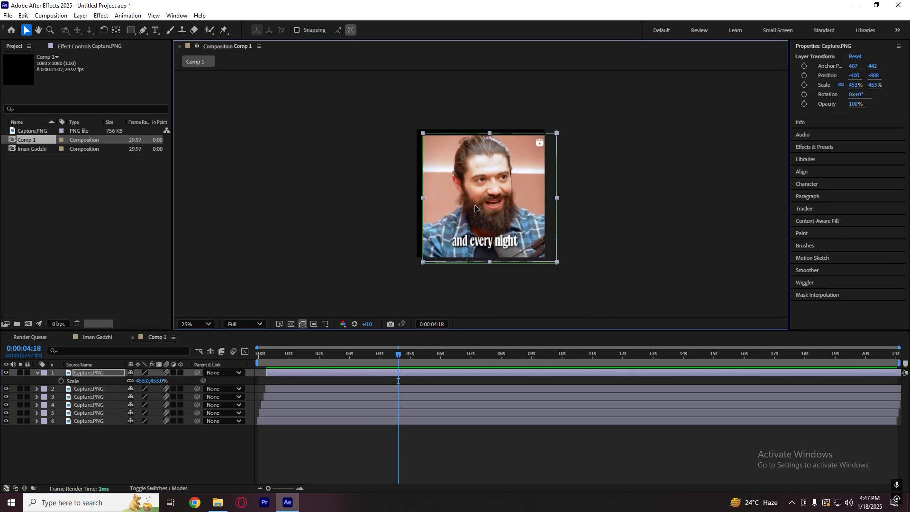
Step: Try nudging the enlarged post to -428, -916, undo the move and reselect layer 1
left_click_drag(476, 207, 472, 204)
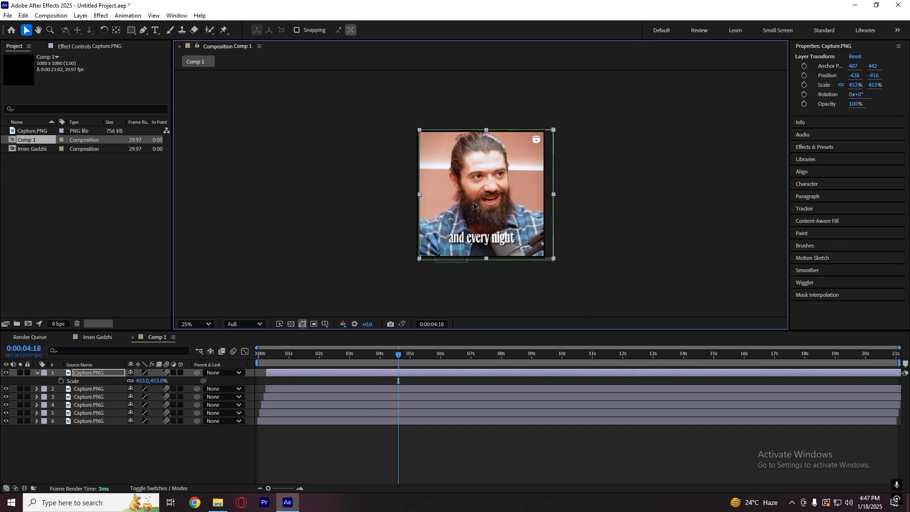
left_click(311, 448)
left_click(485, 200)
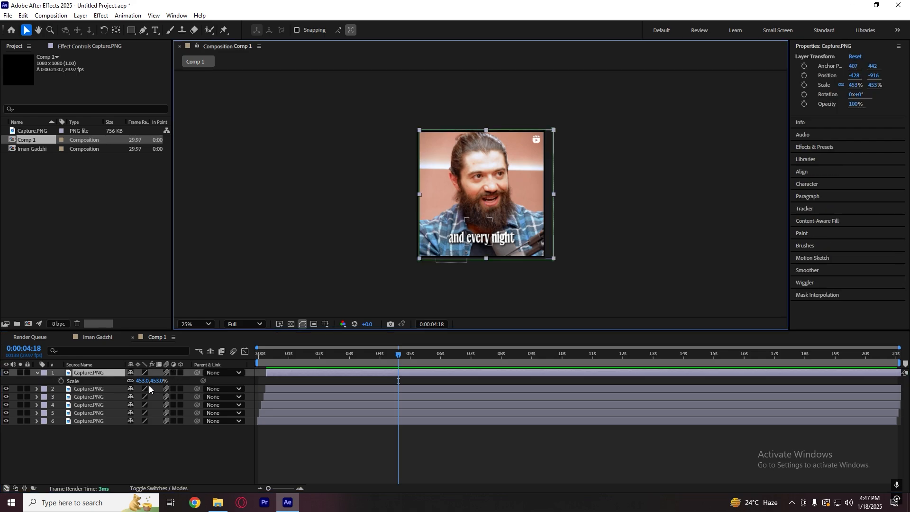
key("ctrl+z")
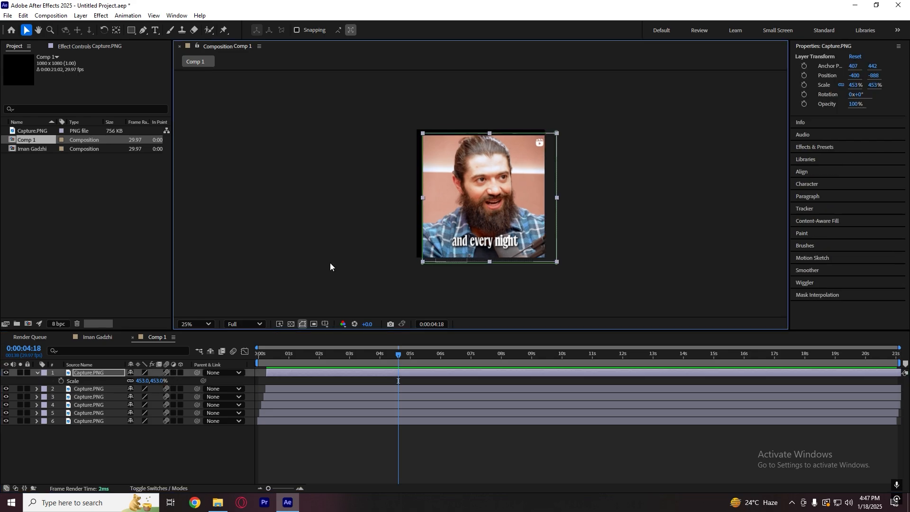
left_click(298, 379)
left_click(320, 373)
Step: Centre layer 1's anchor point on the visible post with the Pan Behind tool and set its scale to 448%
double_click(116, 32)
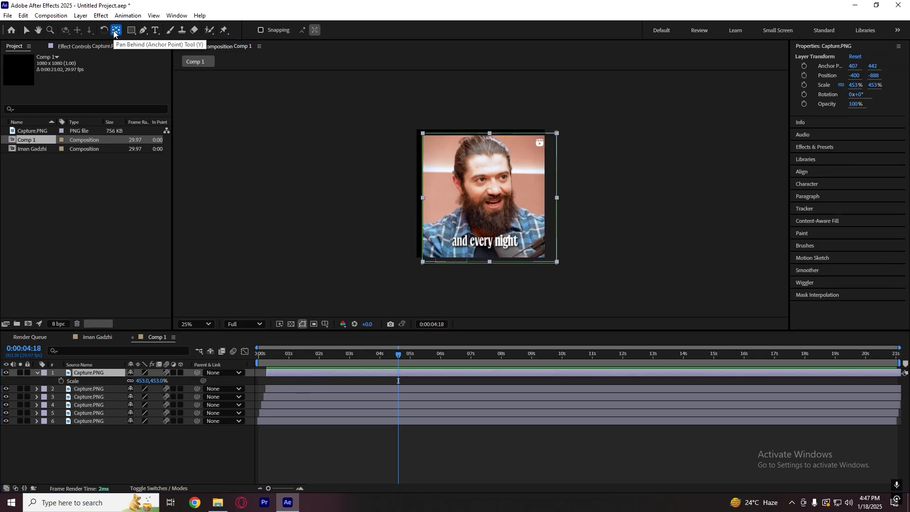
left_click_drag(512, 194, 505, 194)
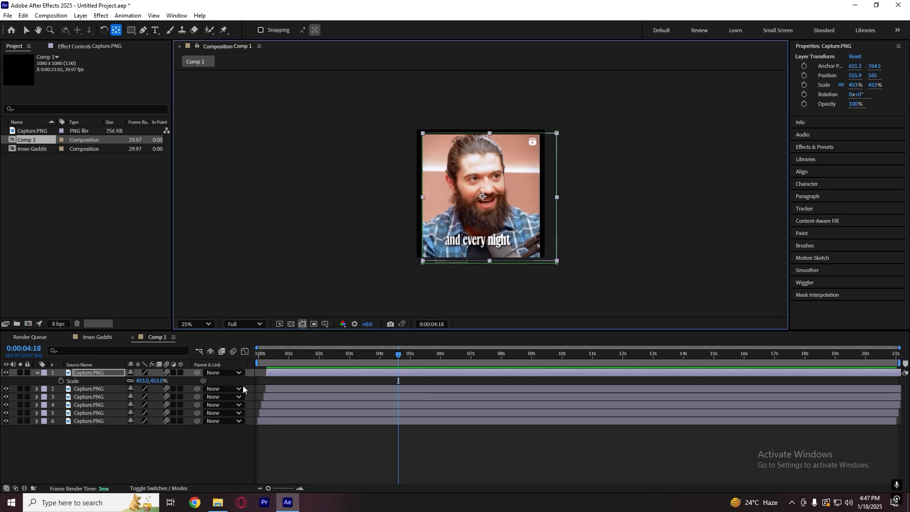
left_click(330, 445)
left_click(328, 372)
key("v")
mouse_move(142, 381)
left_mouse_down()
mouse_move(178, 379)
mouse_move(138, 379)
left_mouse_up()
left_click(359, 436)
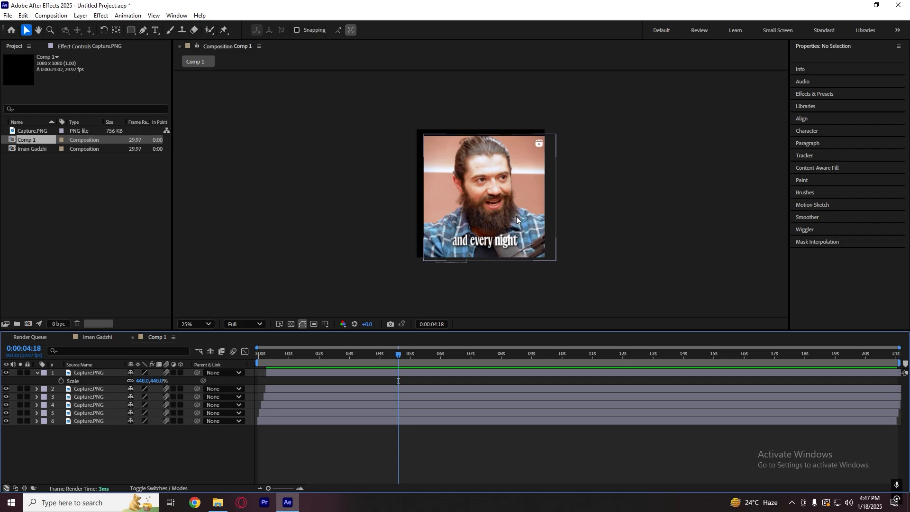
Step: Scale layer 1, the "and every night" post, to 488% and position it at 571.9, 549 to fill the frame
left_click_drag(516, 216, 513, 215)
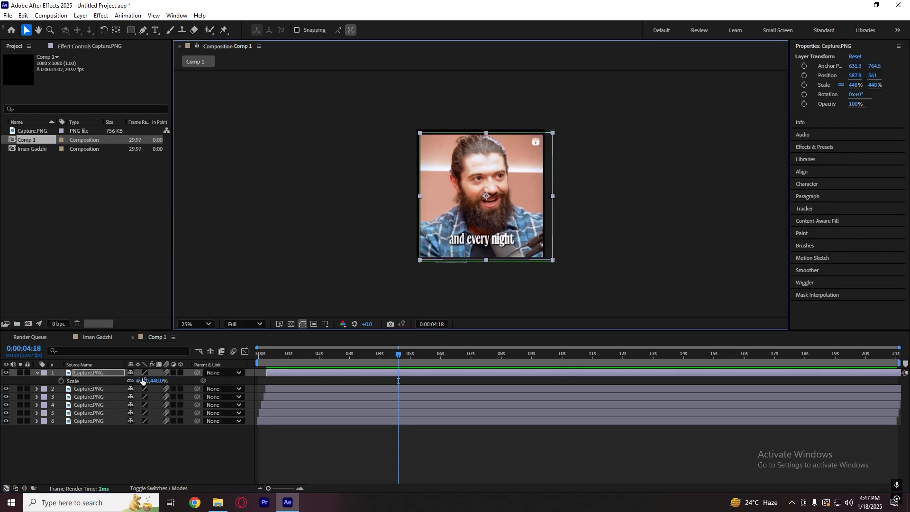
mouse_move(142, 381)
left_mouse_down()
mouse_move(134, 380)
mouse_move(158, 378)
left_mouse_up()
left_click_drag(533, 212, 531, 210)
left_click(316, 378)
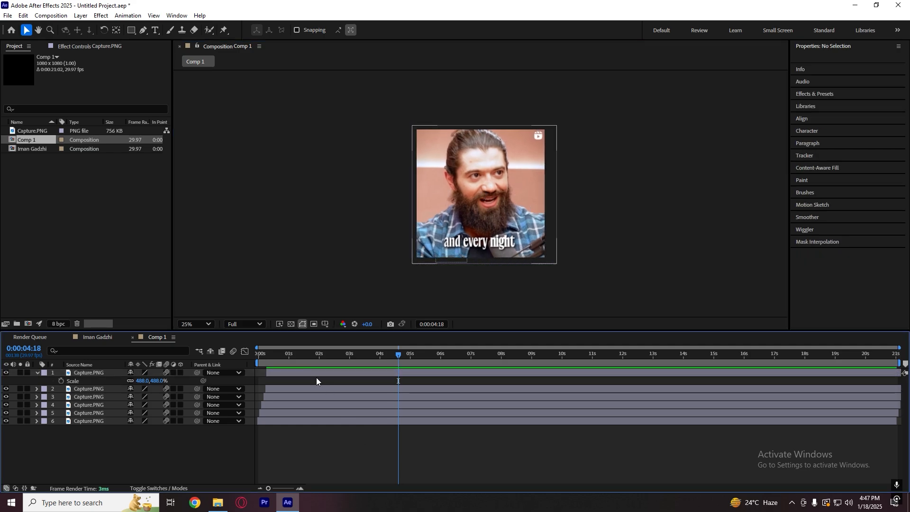
Step: Start the "and every night" layer at 0 seconds and restack the other five layers above it
left_click_drag(305, 372, 282, 385)
left_click_drag(99, 388, 101, 369)
left_click(284, 400)
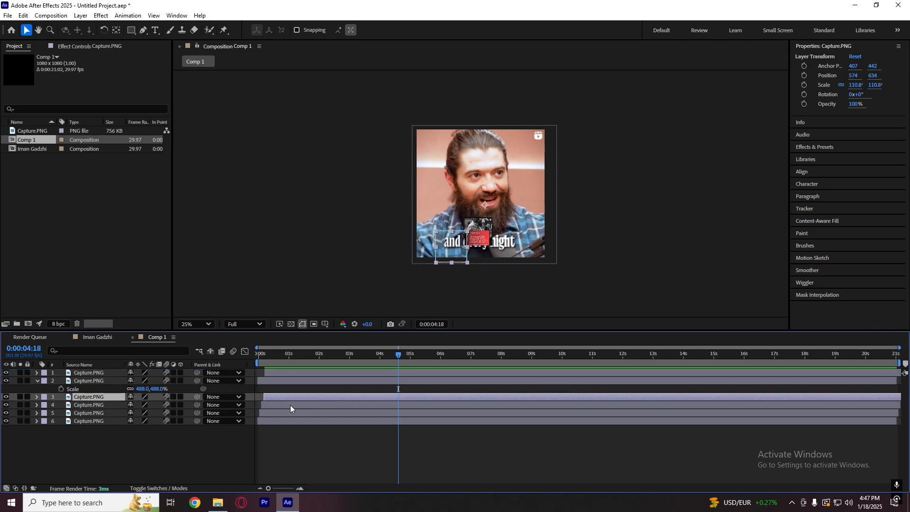
left_click(287, 413, "shift")
left_click(261, 420, "shift")
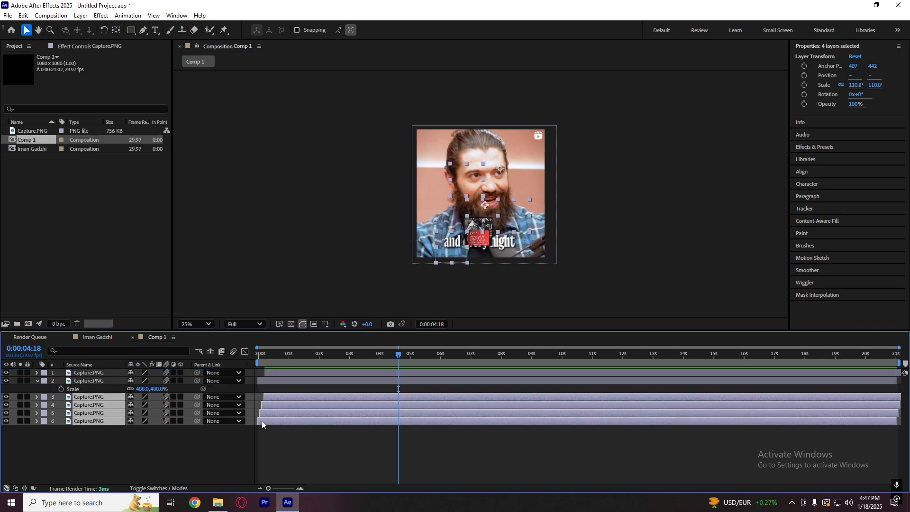
left_click_drag(97, 397, 100, 374)
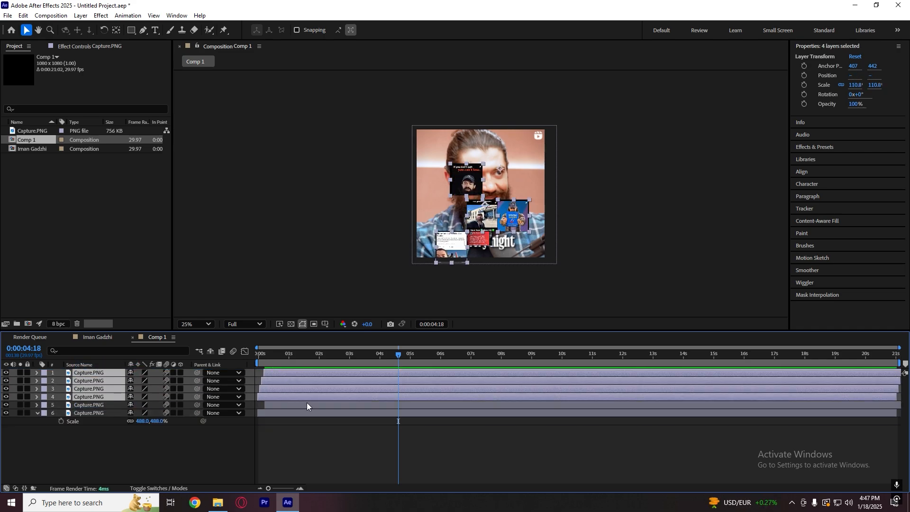
Step: Shift the four topmost layers in time so they start shortly after the 2-second mark
mouse_move(278, 373)
left_mouse_down()
mouse_move(348, 376)
mouse_move(233, 372)
mouse_move(279, 357)
left_mouse_up()
left_click(275, 389)
left_click(271, 411)
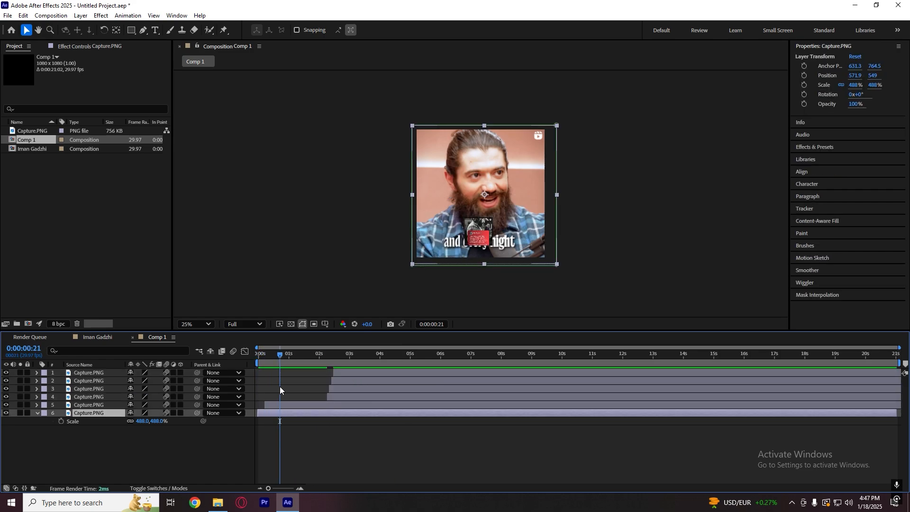
Step: Lock Mask 1 on layer 5, the red quote post
left_click(281, 403)
left_click(37, 405)
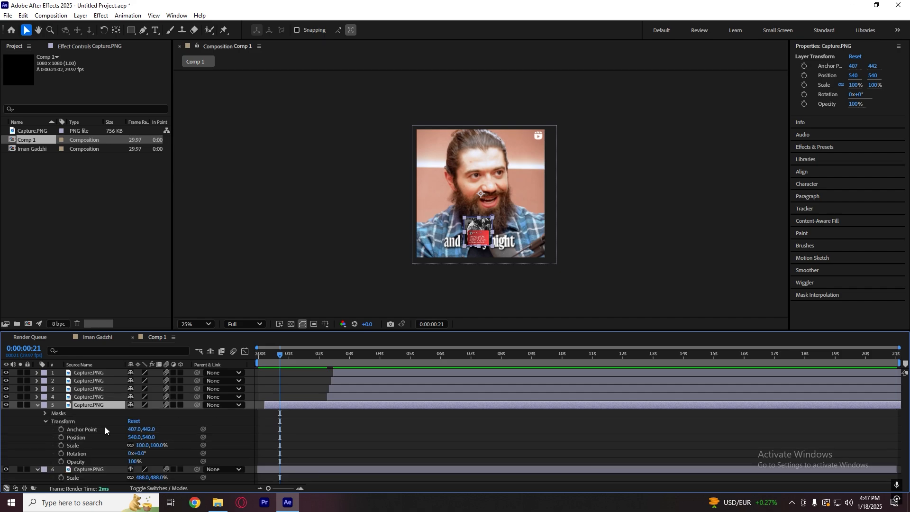
left_click(53, 413)
left_click(45, 413)
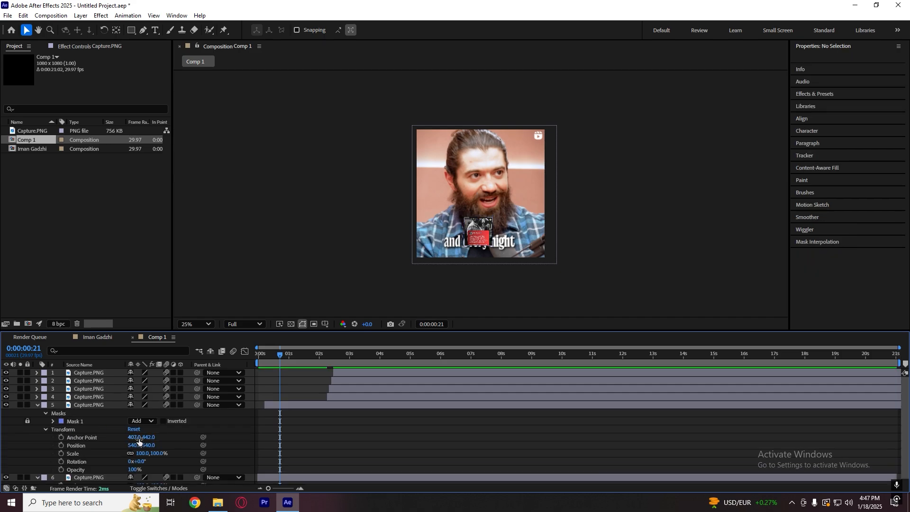
left_click(314, 402)
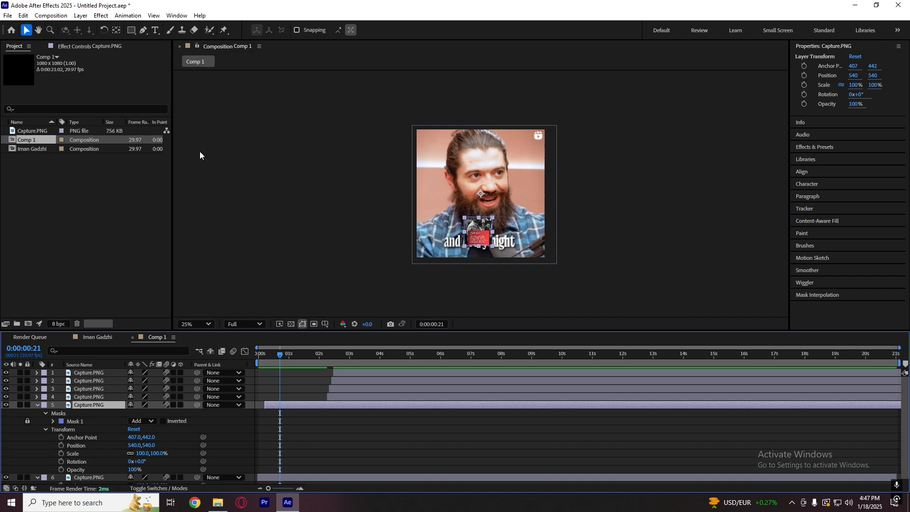
Step: Centre layer 5's anchor point on the visible red quote post with the Pan Behind tool
double_click(117, 32, "ctrl")
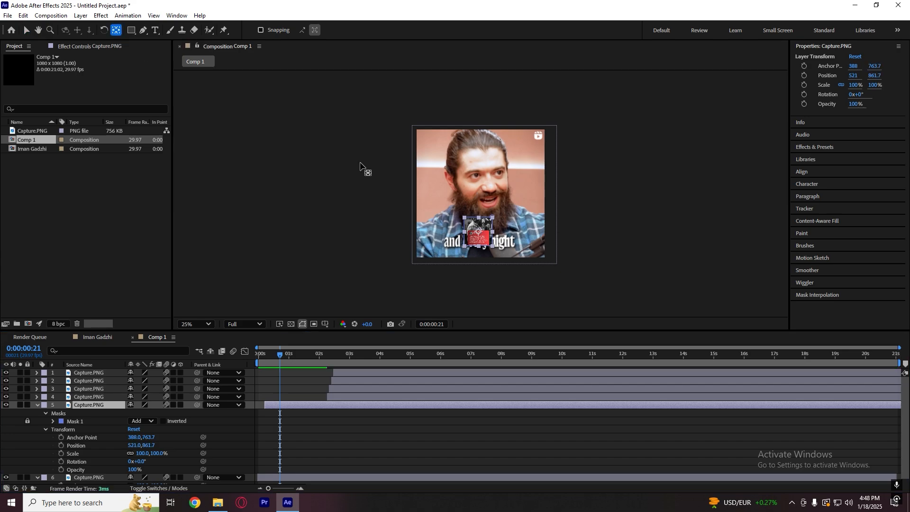
scroll(471, 222, "up", 2)
key("ctrl+z")
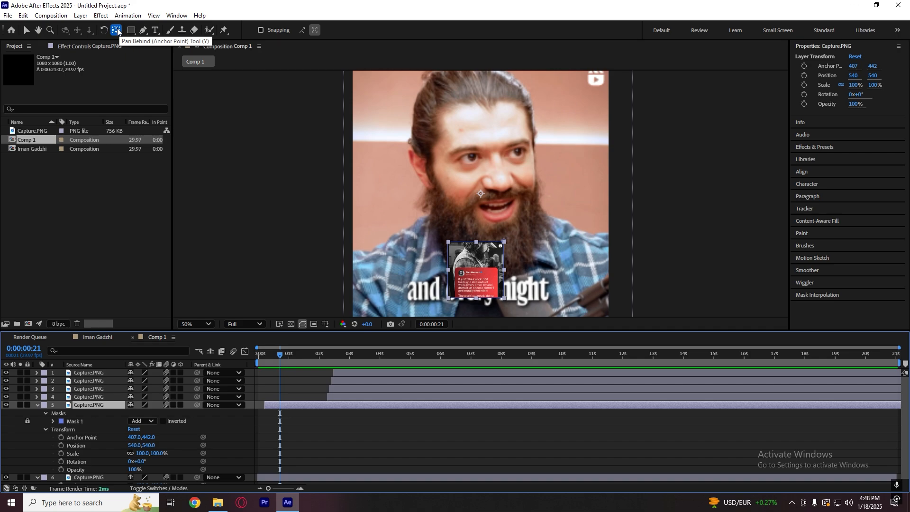
key("ctrl+alt+Home")
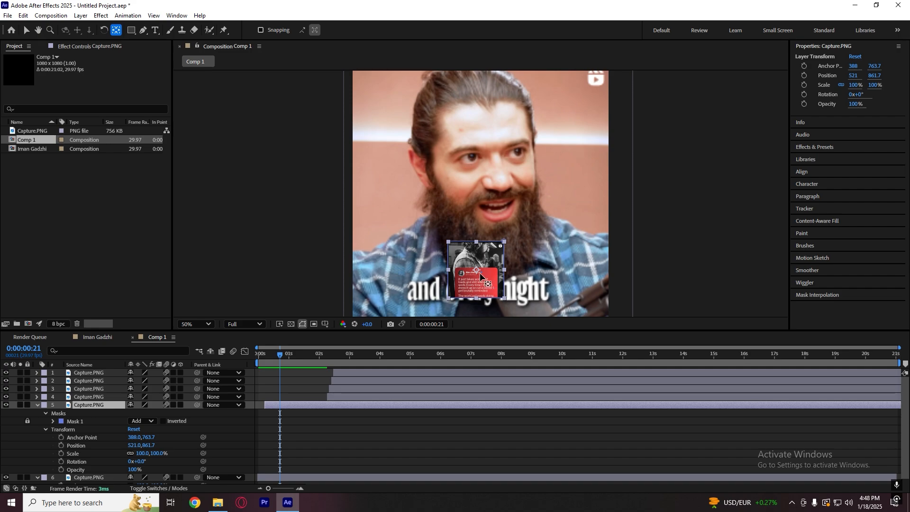
key("comma")
key("comma")
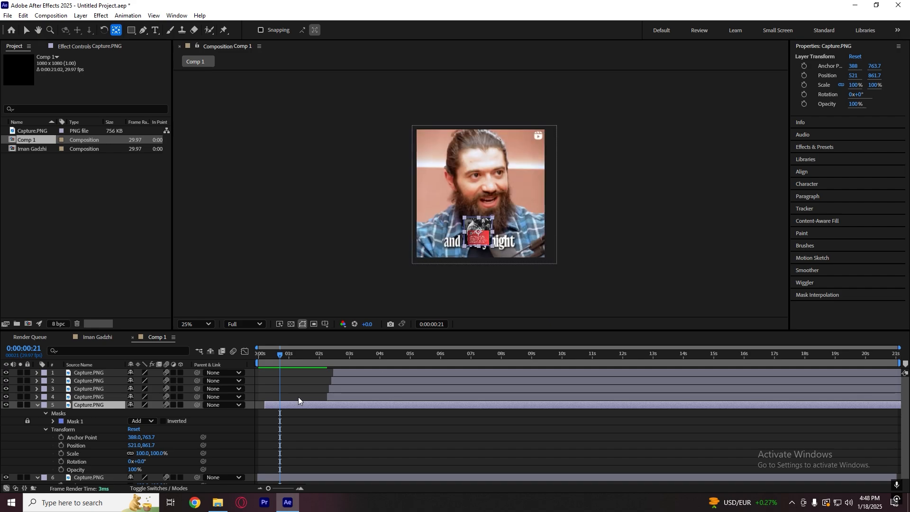
Step: Scale layer 5, the red quote post, to 509% and reposition it to fill the frame
key("s")
left_click_drag(142, 413, 309, 475)
key("v")
left_click(309, 474)
left_click_drag(492, 186, 495, 186)
left_click_drag(139, 416, 147, 416)
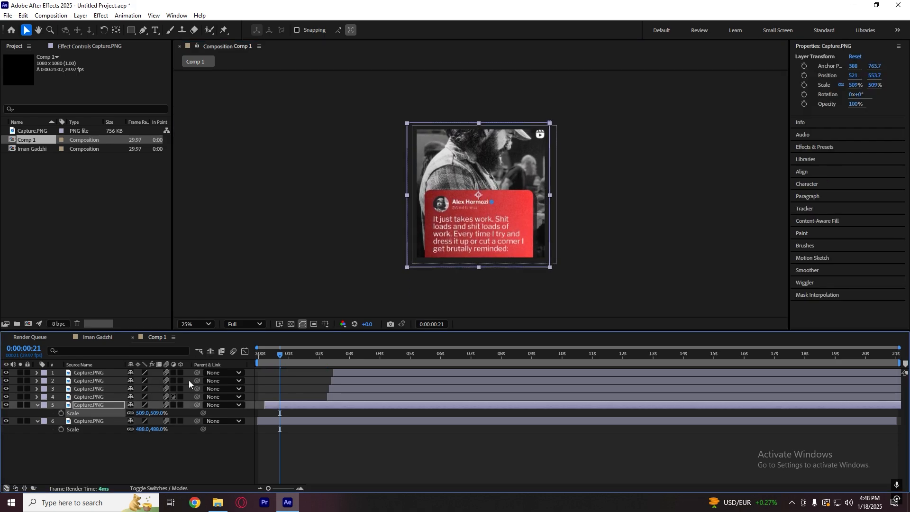
left_click_drag(479, 206, 482, 207)
left_click(329, 440)
key("s")
Step: Preview the sequence from the start and move layer 4 in time to start near 0:00:00:15
left_click_drag(282, 355, 192, 411)
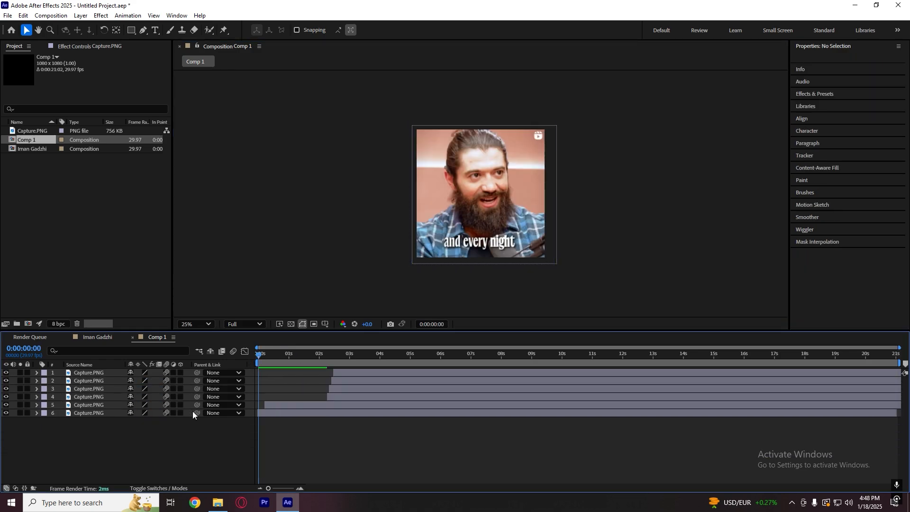
key("space")
key("space")
mouse_move(277, 355)
left_mouse_down()
mouse_move(239, 375)
mouse_move(285, 366)
mouse_move(272, 371)
left_mouse_up()
left_click_drag(329, 401, 288, 399)
left_click(282, 384)
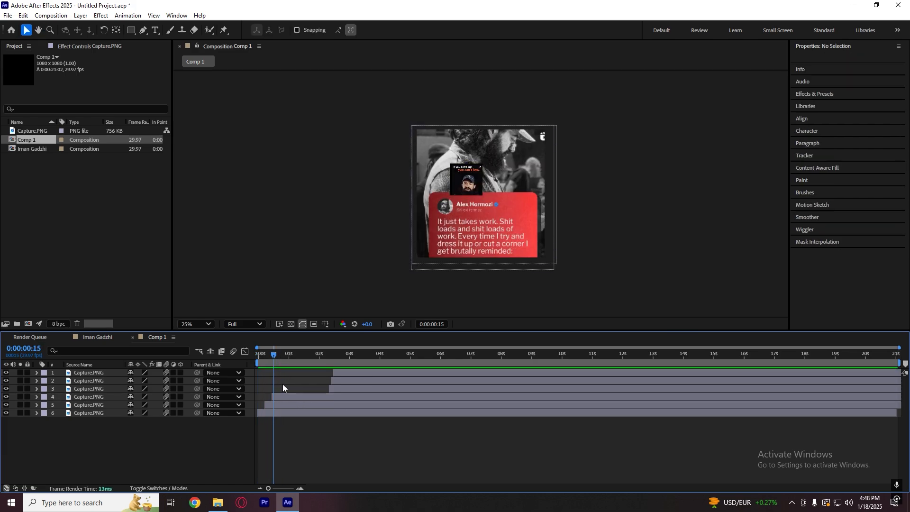
Step: Scale layer 4, the "if you don't quit" post, to 379.8% and position it at 1492, 257.6
left_click(297, 400)
key("s")
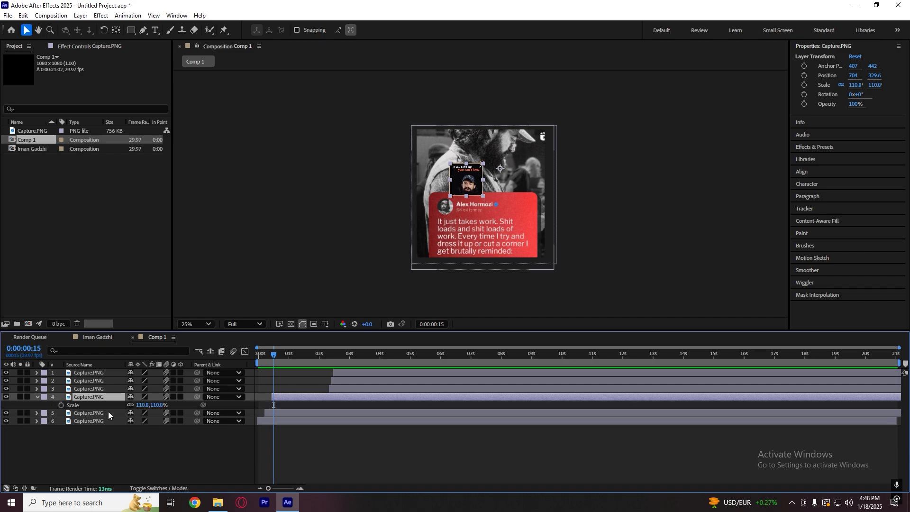
left_click_drag(142, 405, 254, 388)
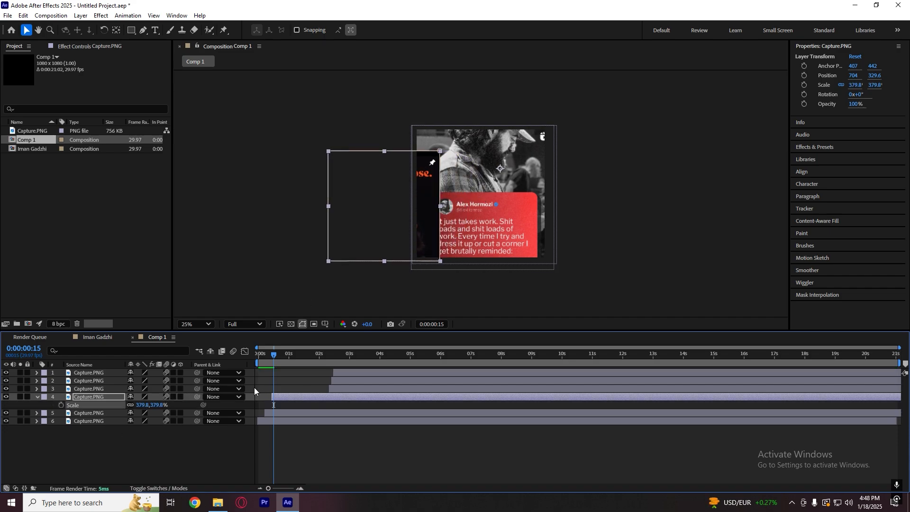
left_click_drag(407, 235, 503, 227)
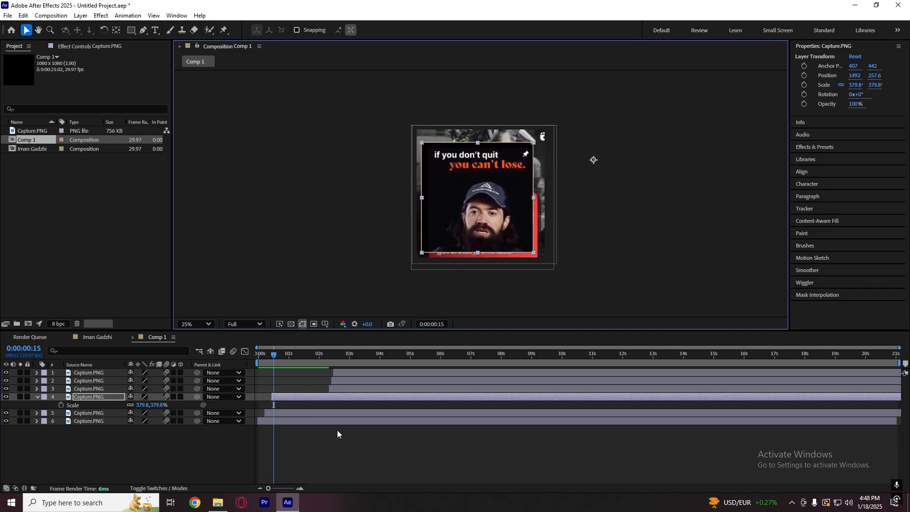
Step: Centre layer 4's anchor point on the visible post and fill the frame with it at 493.8% scale, positioned at 510.4, 550.6
left_click(117, 32)
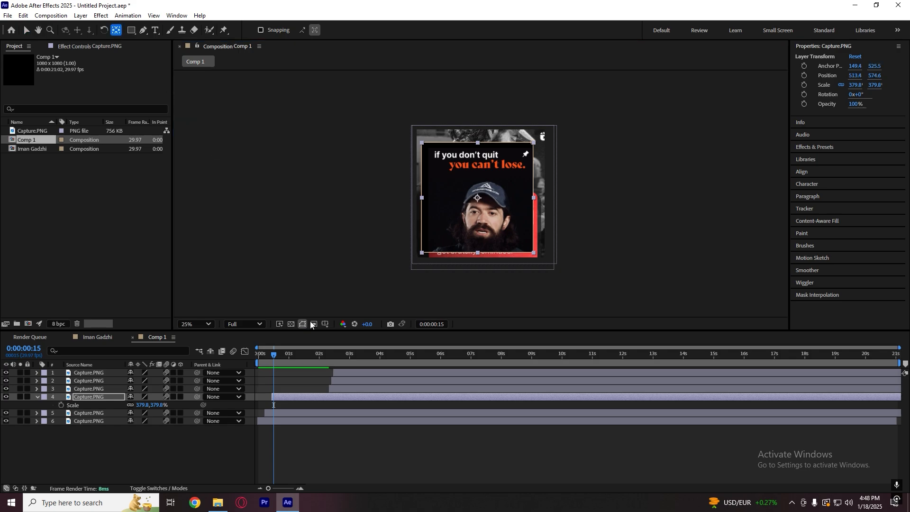
left_click_drag(150, 408, 549, 219)
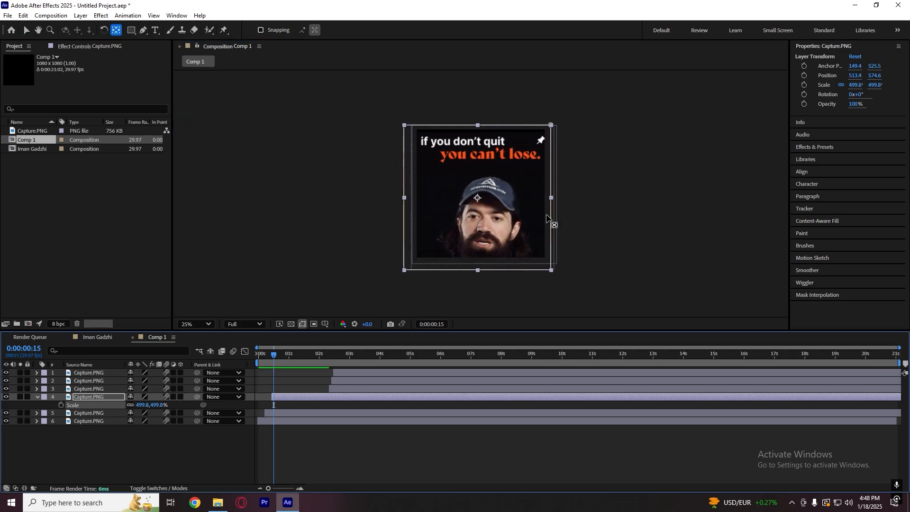
key("v")
left_click_drag(485, 200, 478, 202)
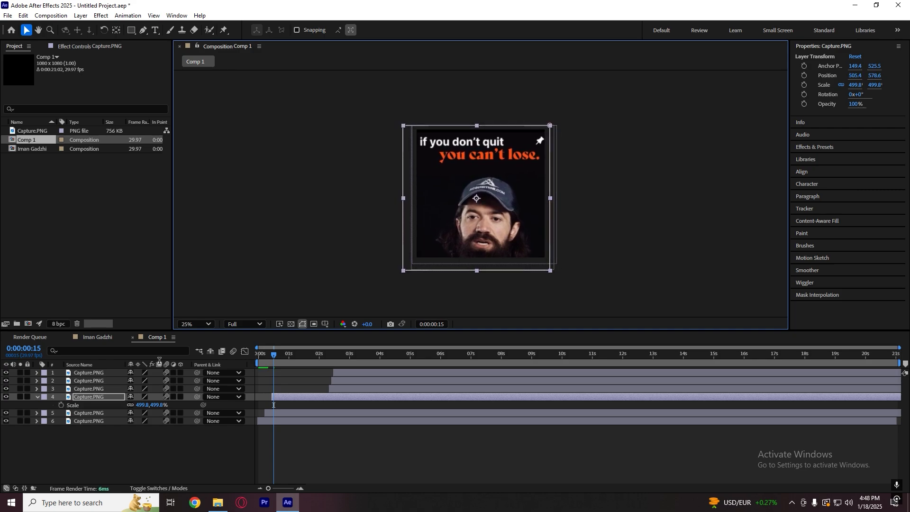
key("p")
left_click_drag(138, 413, 143, 413)
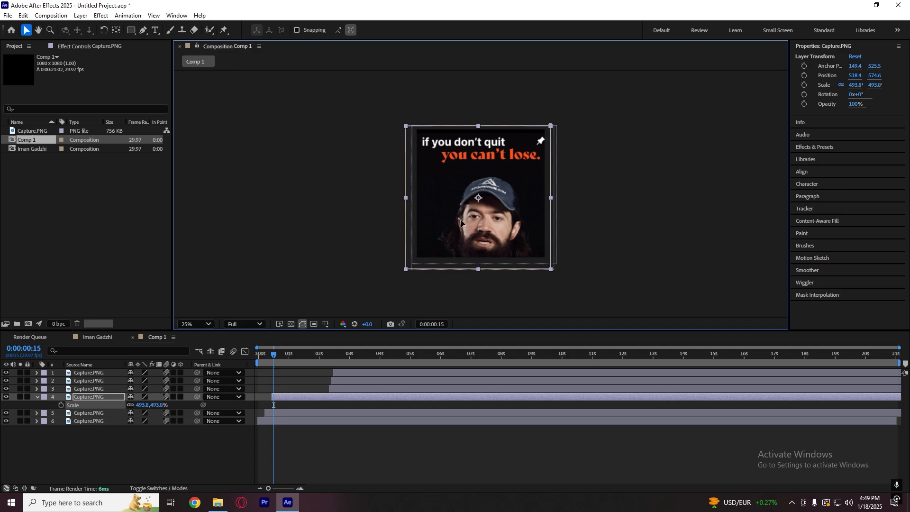
left_click_drag(460, 222, 459, 221)
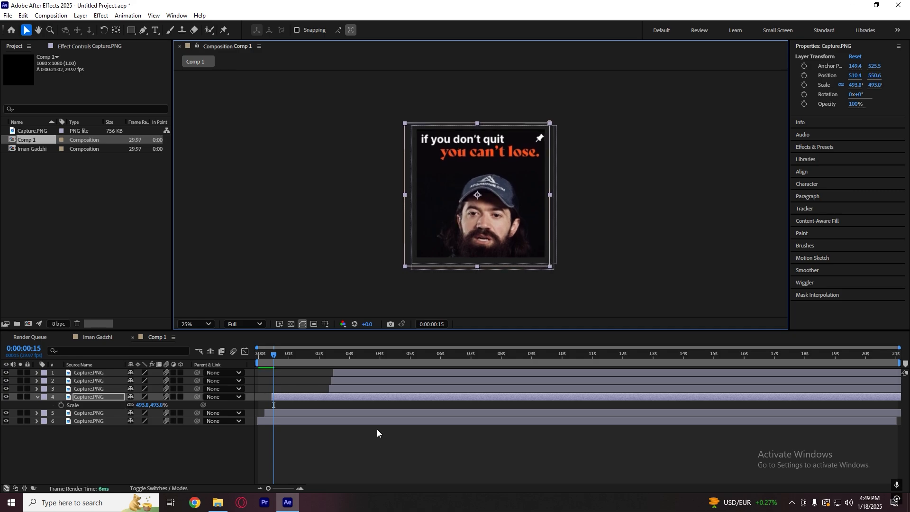
left_click(363, 448)
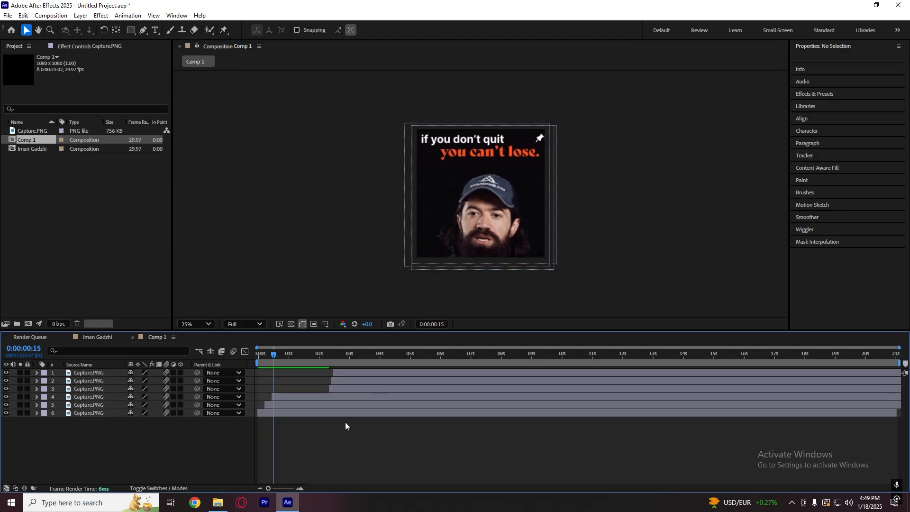
Step: Move layer 3, the "10 years later" post, in time to start at about 0:00:00:19
left_click_drag(297, 354, 274, 354)
left_click_drag(360, 386, 306, 392)
left_click_drag(284, 356, 278, 356)
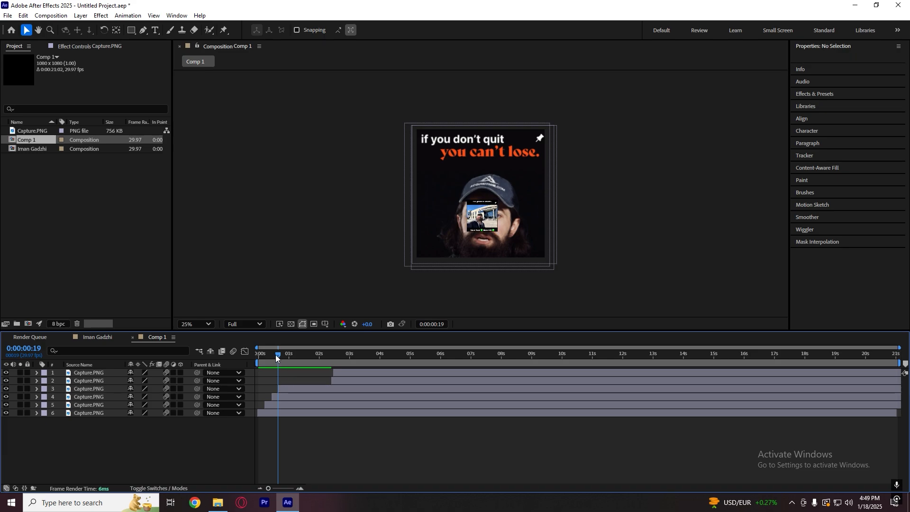
left_click(484, 232)
left_click_drag(498, 233, 514, 243)
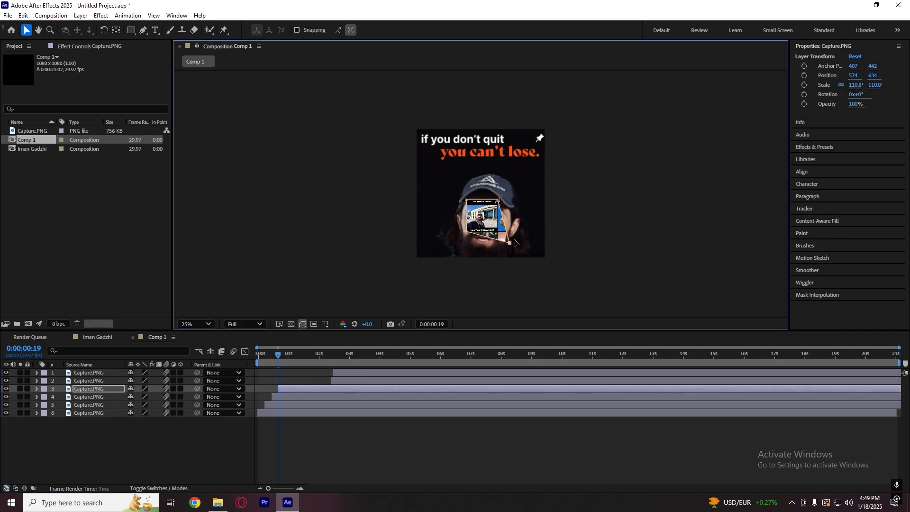
key("ctrl+z")
Step: Lock Mask 1 on layer 3, the "10 years later" post
left_click(114, 382)
left_click(36, 388)
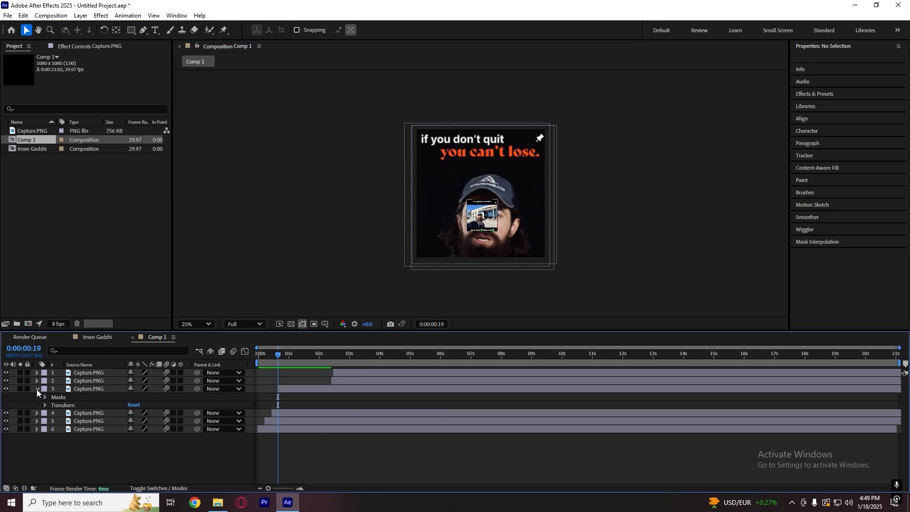
left_click(44, 397)
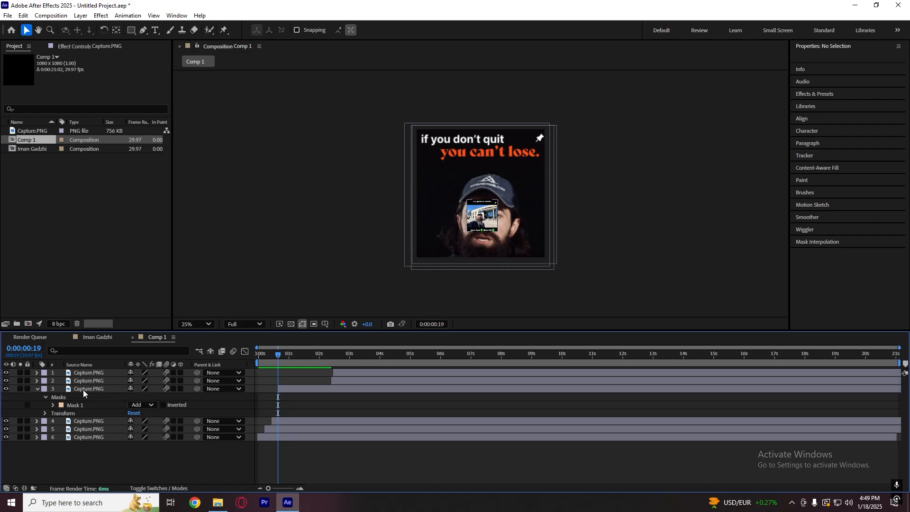
left_click(84, 390)
left_click(27, 405)
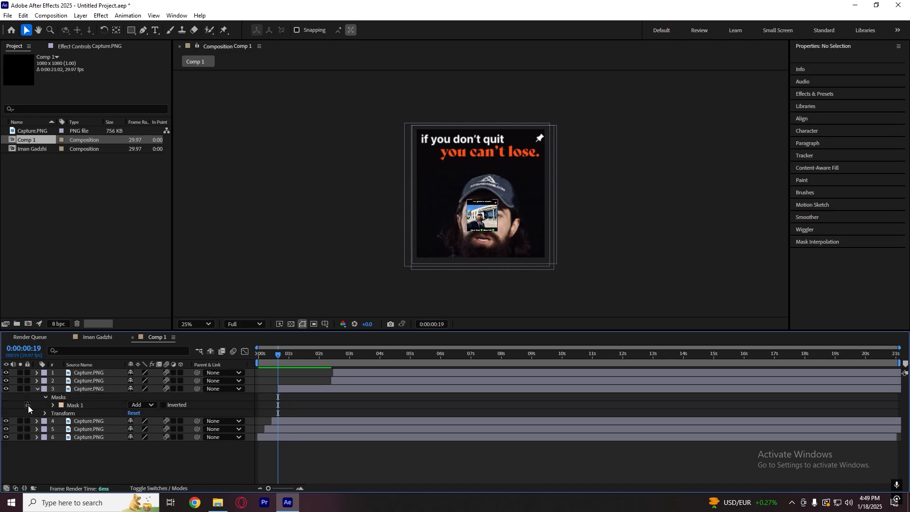
Step: Scale layer 3, the "10 years later" post, to 535.8% and position it at 650, 50
left_click(95, 390)
key("s")
left_click_drag(143, 397, 300, 397)
left_click_drag(516, 235, 514, 189)
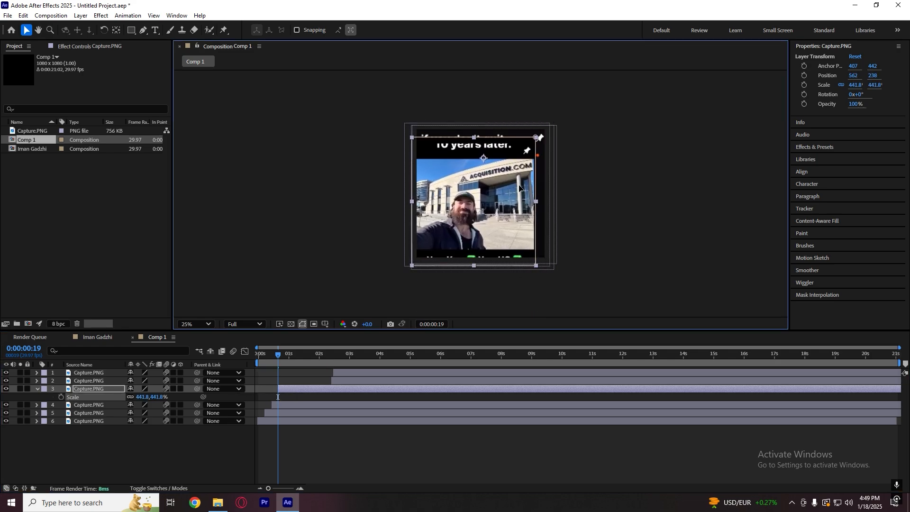
left_click_drag(145, 397, 179, 388)
left_click_drag(522, 209, 532, 186)
left_click_drag(219, 398, 221, 383)
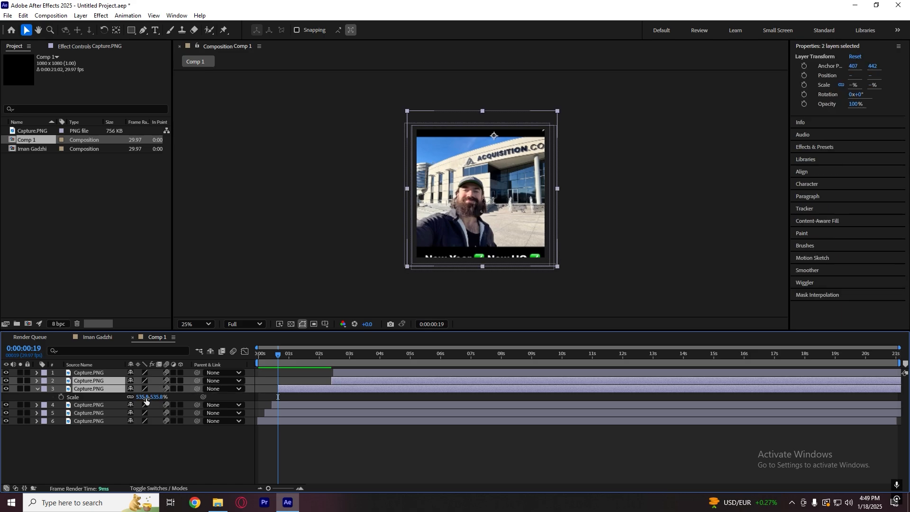
left_click(218, 436)
Step: Enlarge layer 3 further to 742.8% and position it at 858, -198 so the photo covers the frame
left_click(299, 389)
left_click_drag(144, 399, 242, 397)
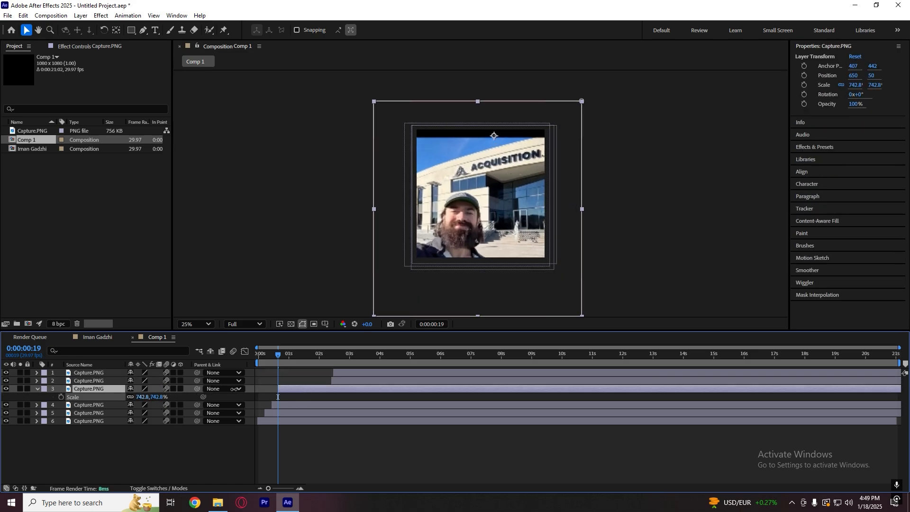
left_click_drag(511, 247, 535, 217)
Step: Centre layer 3's anchor point on the visible post with the Pan Behind tool and return to the Selection tool
left_click(117, 30)
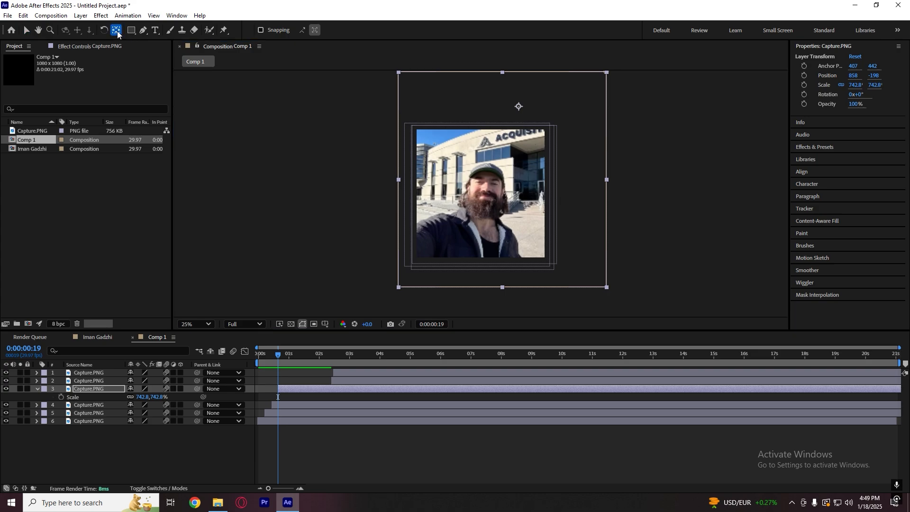
left_click(321, 446)
left_click(478, 261)
key("v")
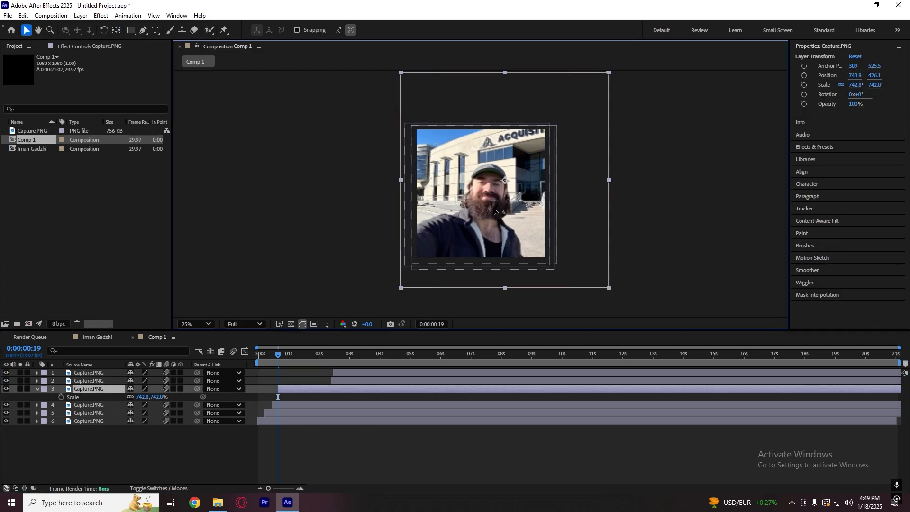
Step: Nudge layer 3, the "10 years later" post, to position 723.9, 422.1
left_click(357, 465)
left_click(476, 223)
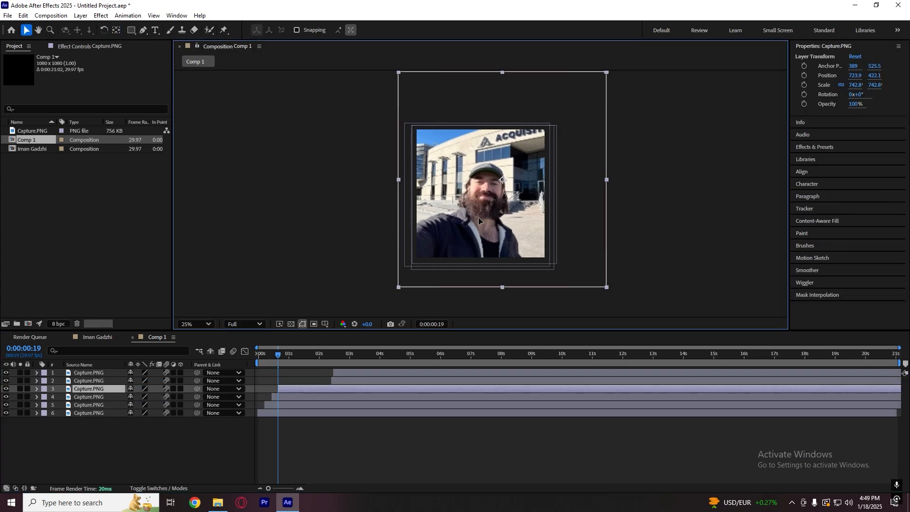
left_click(320, 467)
Step: Move layer 2, the $100M Leads post, to start just after layer 3 in time and lock its Mask 1
left_click_drag(355, 381, 283, 368)
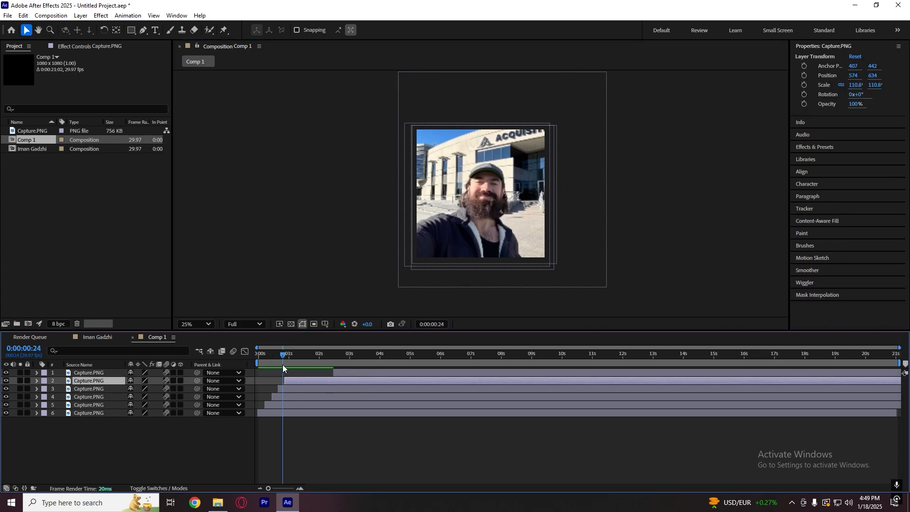
left_click(36, 381)
left_click(45, 388)
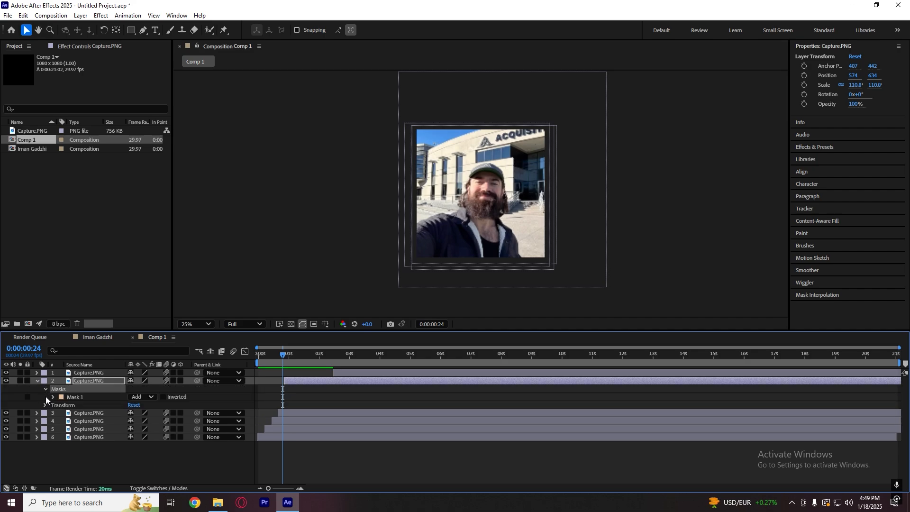
left_click(218, 395)
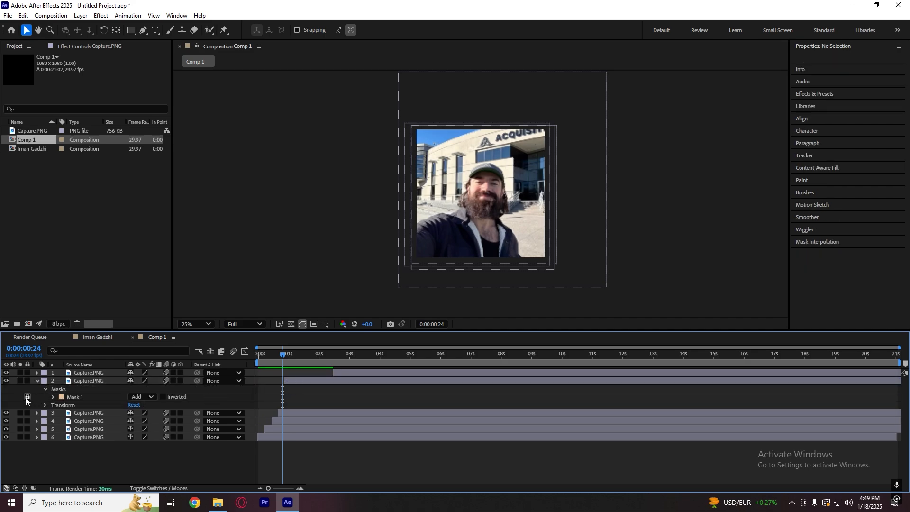
Step: Show layer 2 at 0:00:01:09 and centre its anchor point on the visible $100M Leads post
left_click(298, 359)
left_click(311, 383)
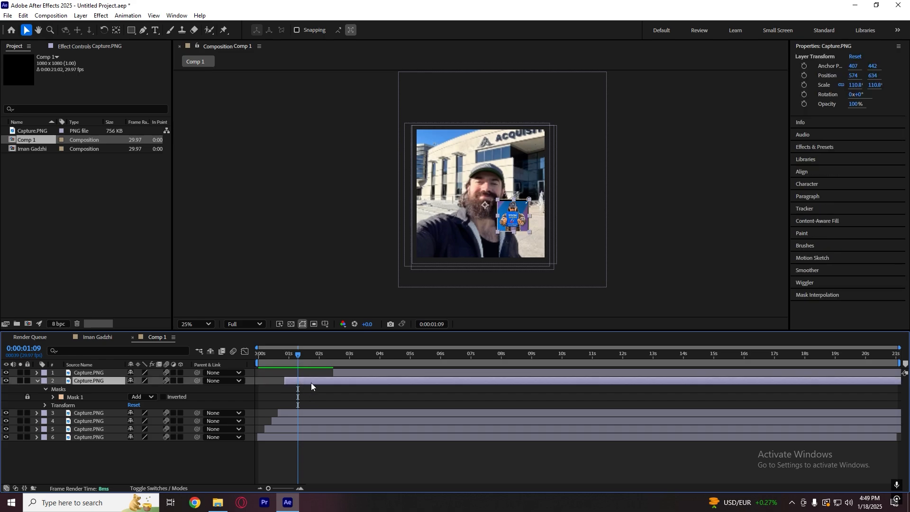
key("ctrl+alt+Home")
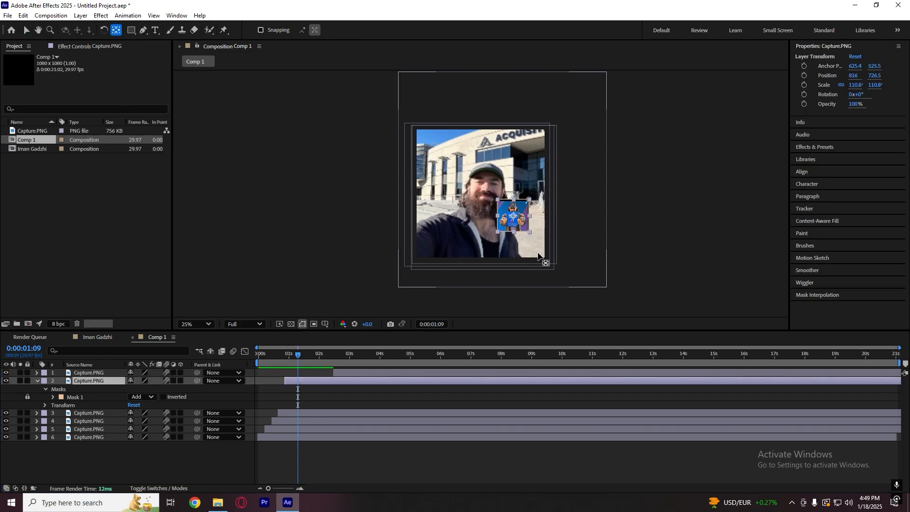
Step: Scale layer 2, the $100M Leads post, to 600.7% and position it at 540, 666.5 so it fills the frame
left_click_drag(529, 231, 508, 212)
left_click_drag(550, 264, 567, 274)
left_click_drag(526, 219, 526, 233)
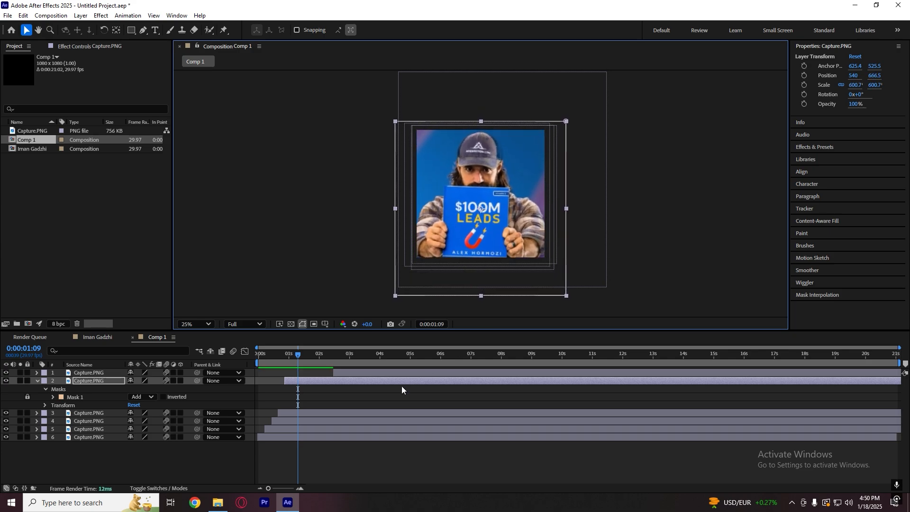
key("s")
left_click(389, 401)
left_click(335, 388)
key("s")
key("s")
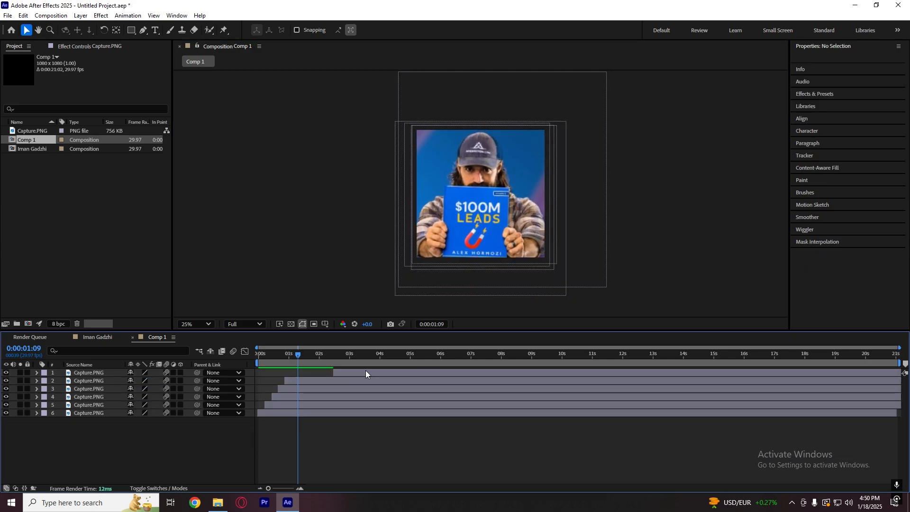
Step: Move layer 1, the news-article post, to start just after layer 2 in time and position it at 698, 90
left_click_drag(365, 372, 323, 376)
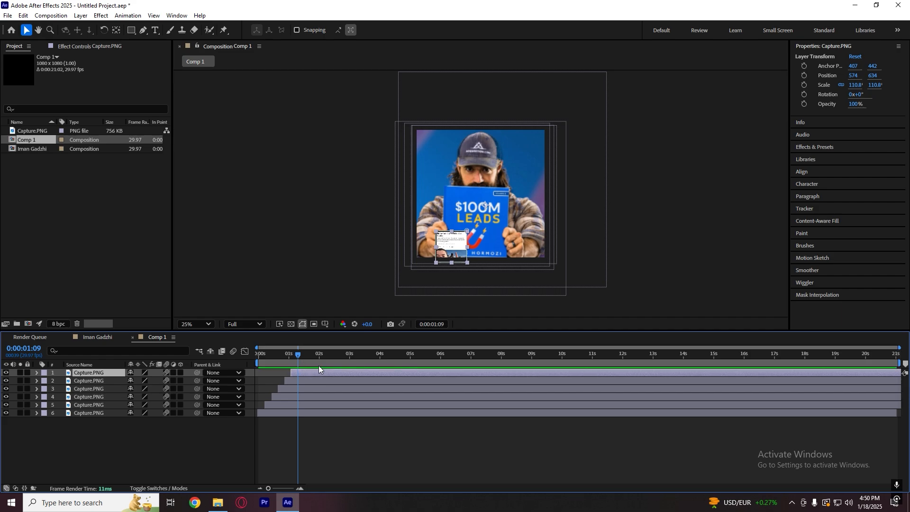
left_click_drag(451, 247, 466, 182)
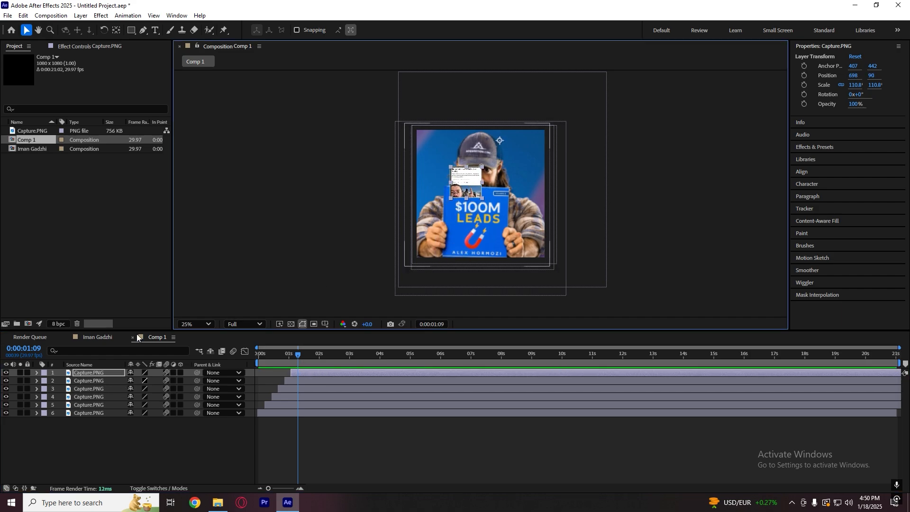
Step: Centre layer 1's anchor point on the visible news-article post and reveal its Mask 1
double_click(118, 33)
left_click(288, 423)
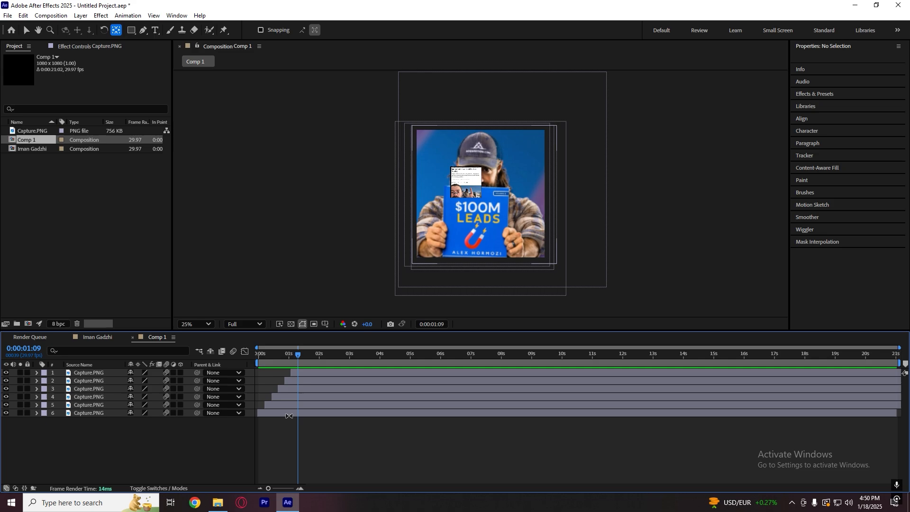
left_click(45, 382)
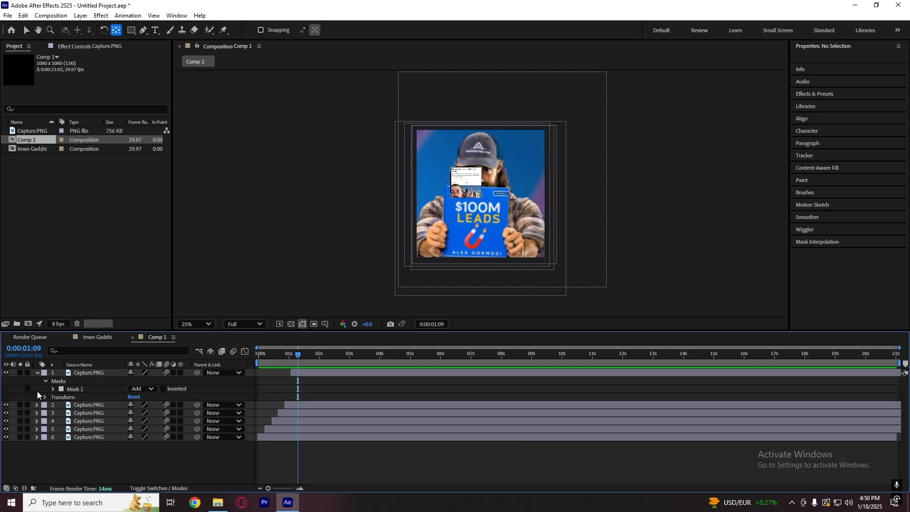
Step: Scale layer 1, the news-article post, to 569.8% and position it at 649, 573 so it fills the frame
left_click(327, 373)
key("s")
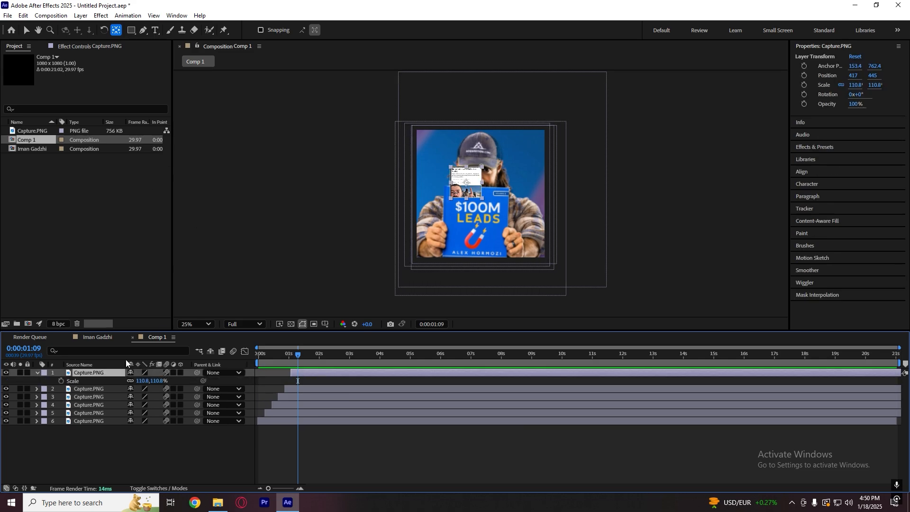
left_click_drag(144, 380, 87, 382)
key("v")
mouse_move(479, 193)
left_mouse_down()
mouse_move(468, 199)
mouse_move(477, 207)
left_mouse_up()
key("p")
mouse_move(134, 389)
left_mouse_down()
mouse_move(157, 394)
mouse_move(134, 389)
mouse_move(150, 383)
left_mouse_up()
key("s")
mouse_move(449, 221)
left_mouse_down()
mouse_move(454, 211)
mouse_move(438, 224)
mouse_move(451, 234)
mouse_move(449, 208)
left_mouse_up()
Step: Preview the six-post sequence from the start of the composition
left_click(327, 440)
key("Home")
key("space")
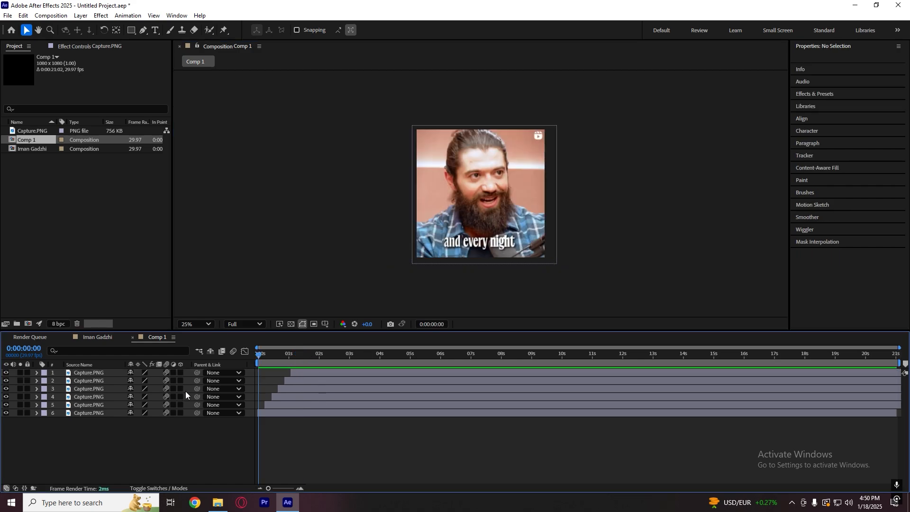
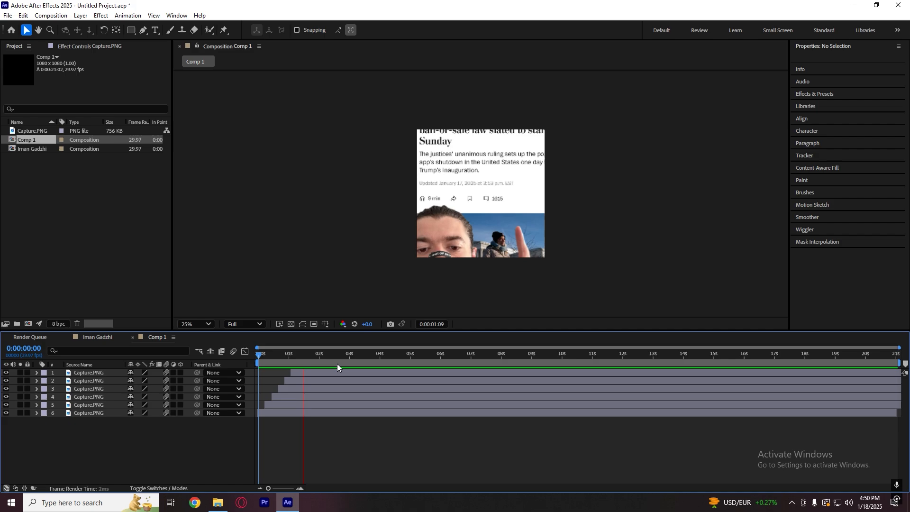
Step: Tighten the layer stagger so layers 5, 4, 3, 2 and 1 start at frames 2, 5, 7, 9 and 11
left_click_drag(269, 359, 260, 362)
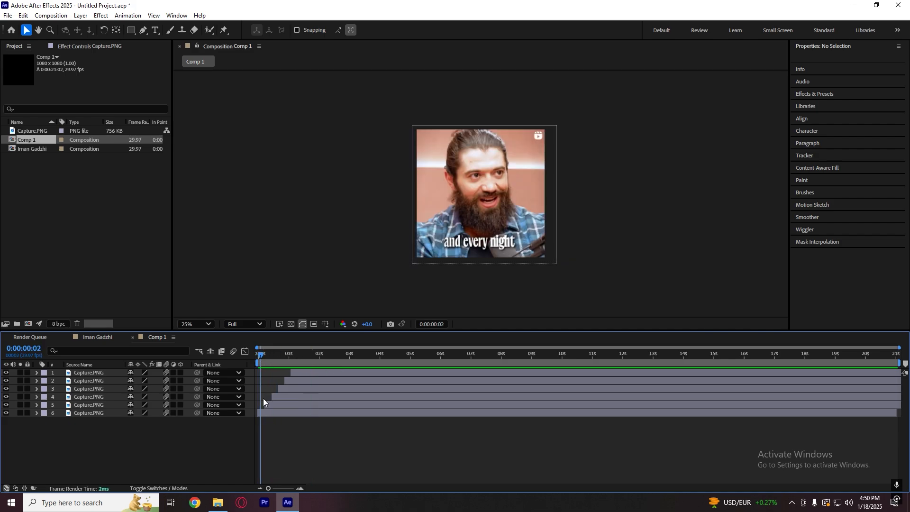
left_click_drag(270, 405, 265, 405)
left_click_drag(268, 488, 290, 488)
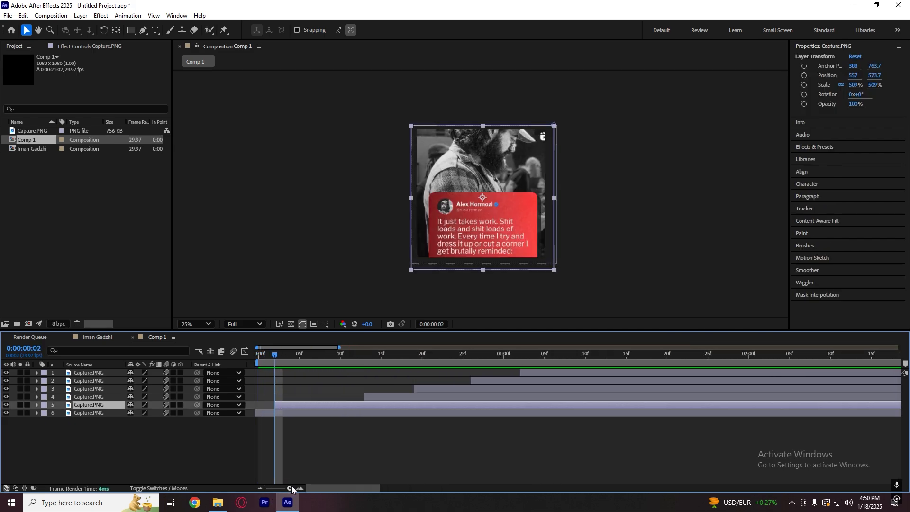
left_click_drag(383, 396, 316, 400)
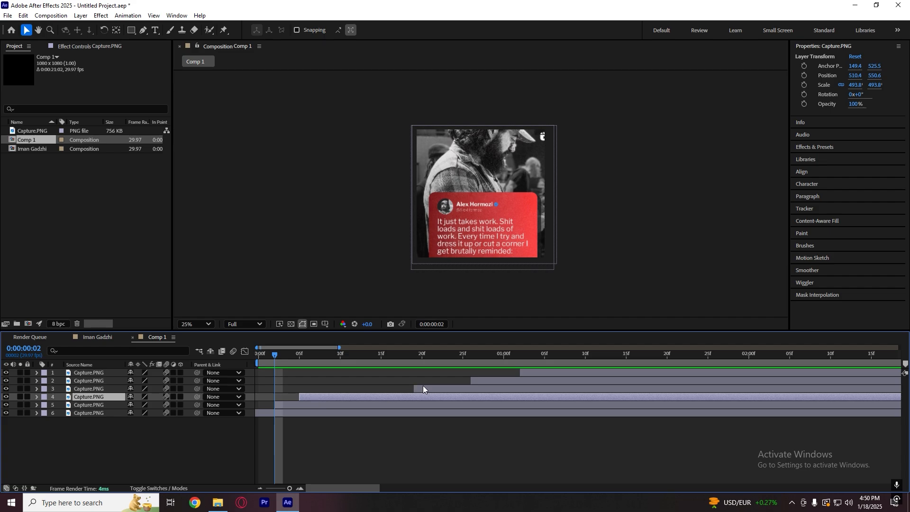
left_click_drag(423, 389, 354, 388)
left_click(478, 382)
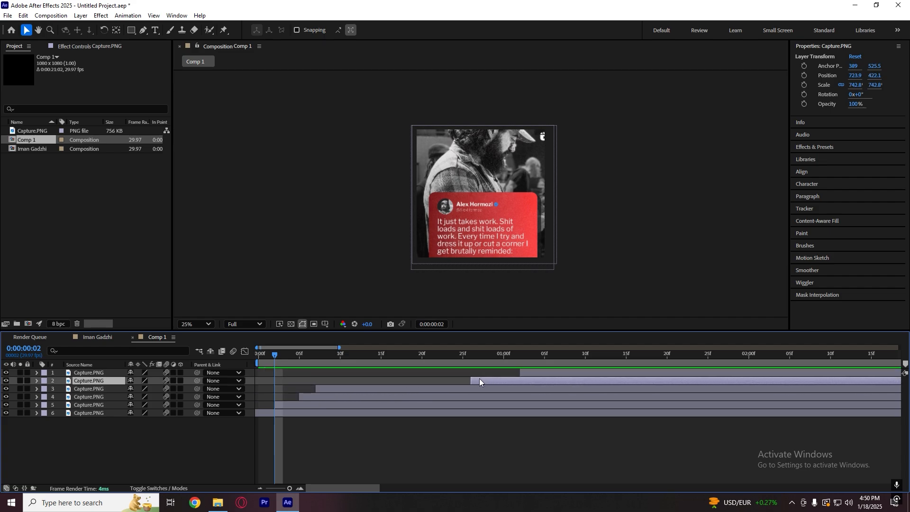
left_click_drag(479, 382, 351, 389)
left_click_drag(532, 375, 368, 380)
Step: Play back the tightened post sequence to check its pacing and leave the playhead at 0:00:00:22
key("space")
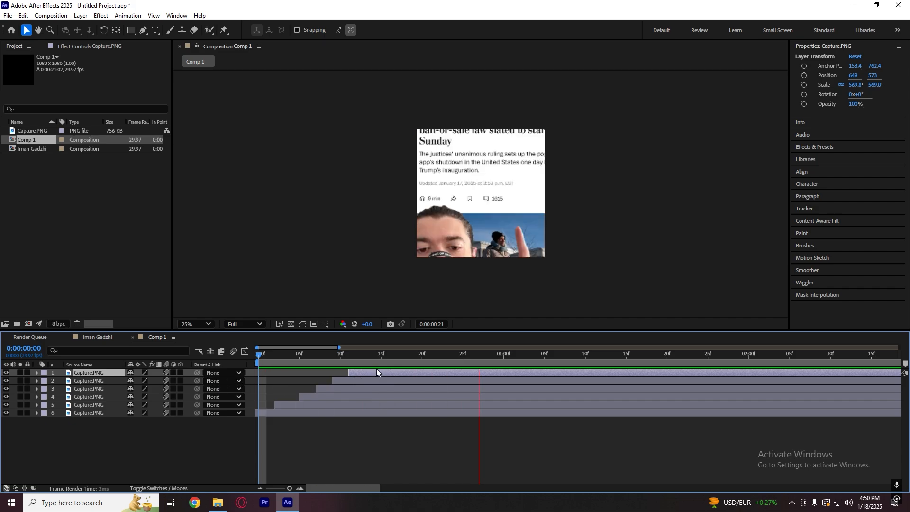
key("space")
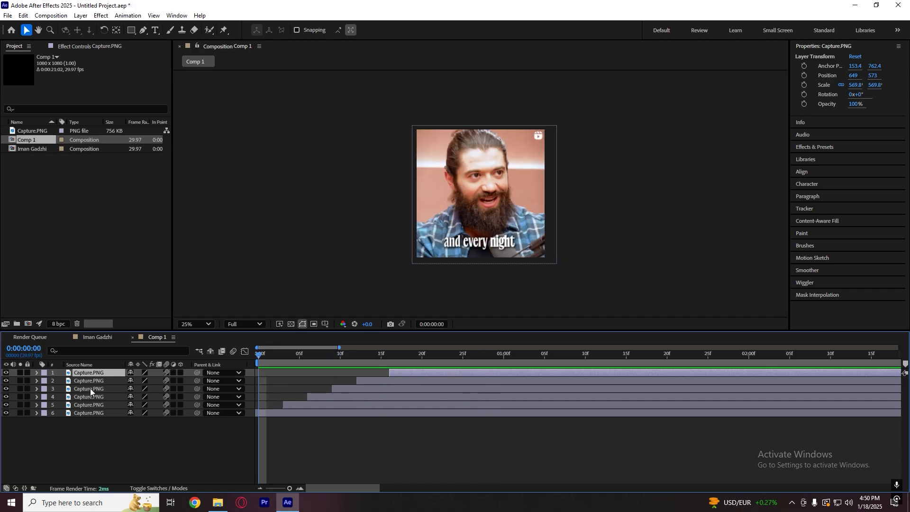
key("space")
key("space")
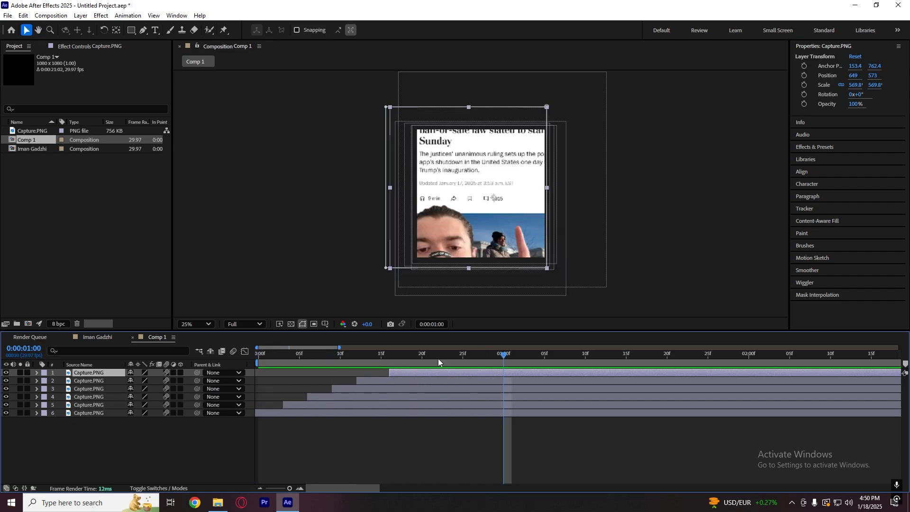
key("space")
left_click(436, 363)
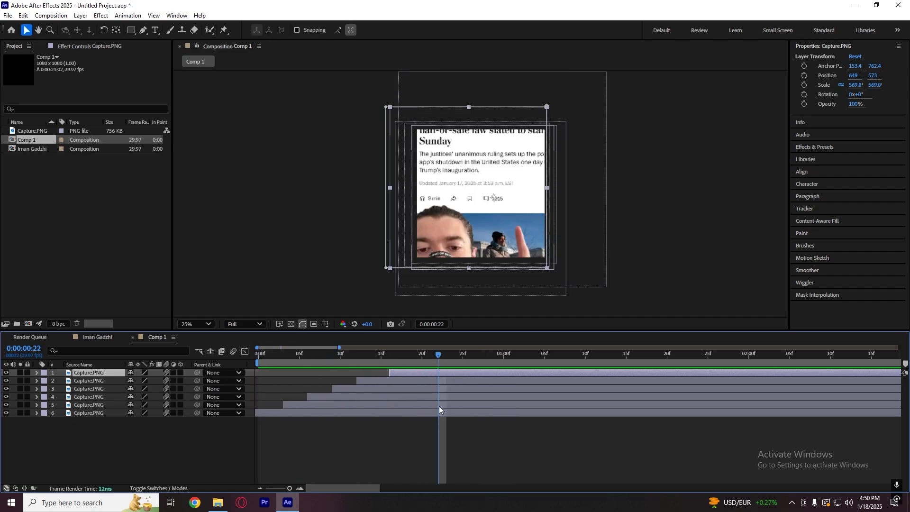
Step: Duplicate all six layers and shift the copies in time to start at frame 19, continuing the stagger
key("ctrl+a")
key("ctrl+d")
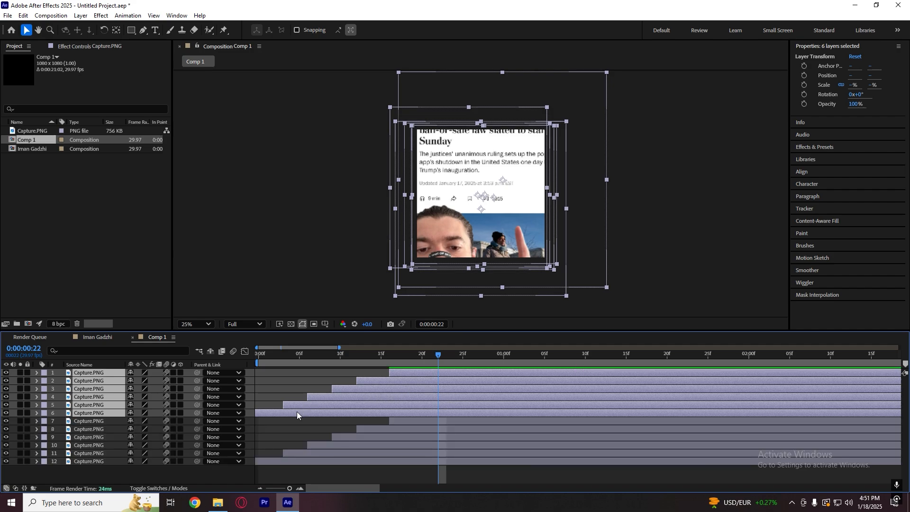
left_click_drag(297, 411, 458, 416)
Step: Preview the twelve-layer sequence from the start and place the playhead at 0:00:01:09
key("Home")
left_click(326, 376)
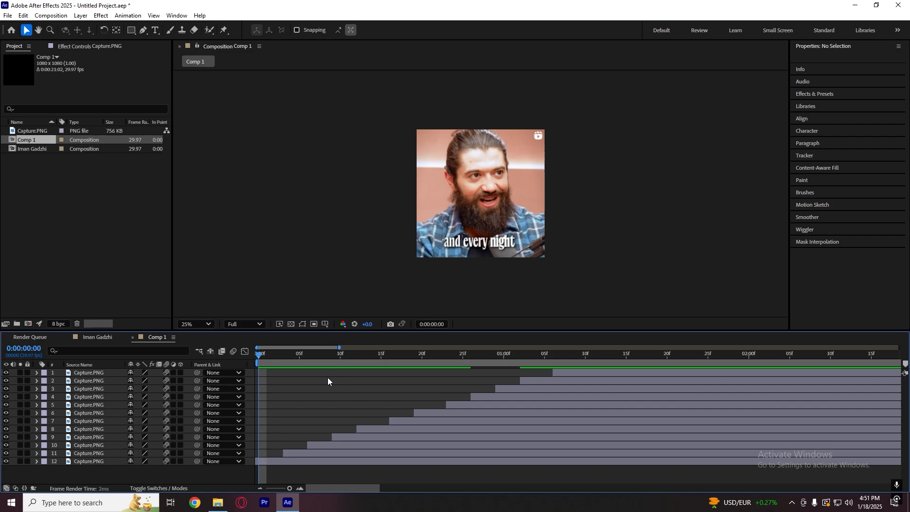
key("space")
left_click(572, 356)
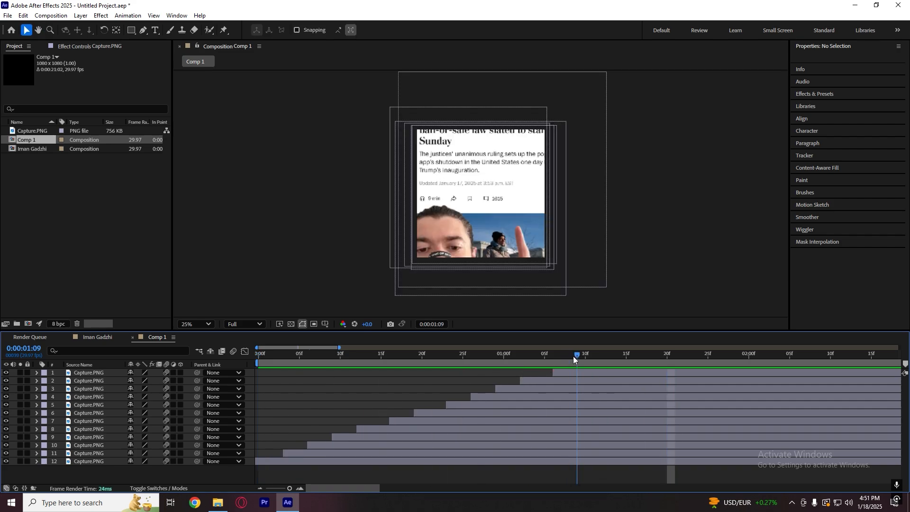
Step: Duplicate all twelve layers and shift the copies in time to start just after the last original layer appears
left_click(581, 370)
left_click(435, 459, "shift")
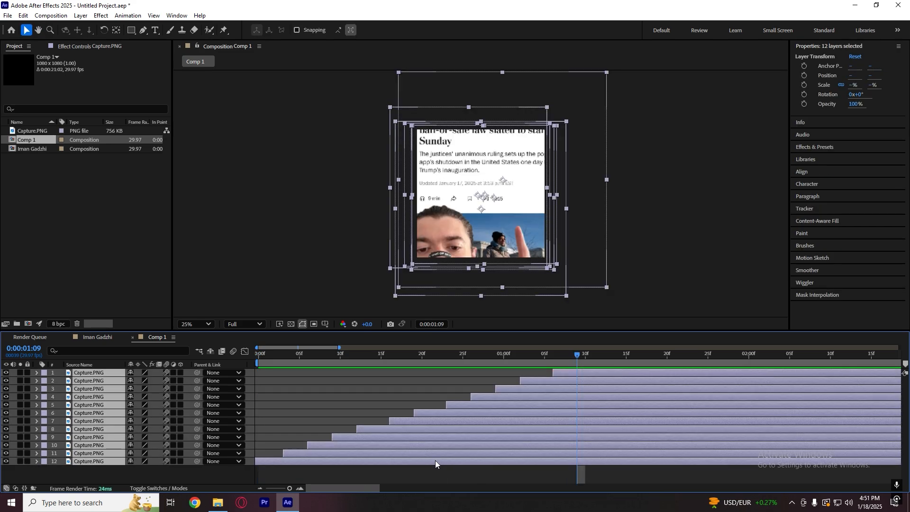
key("ctrl+d")
left_click_drag(289, 488, 268, 485)
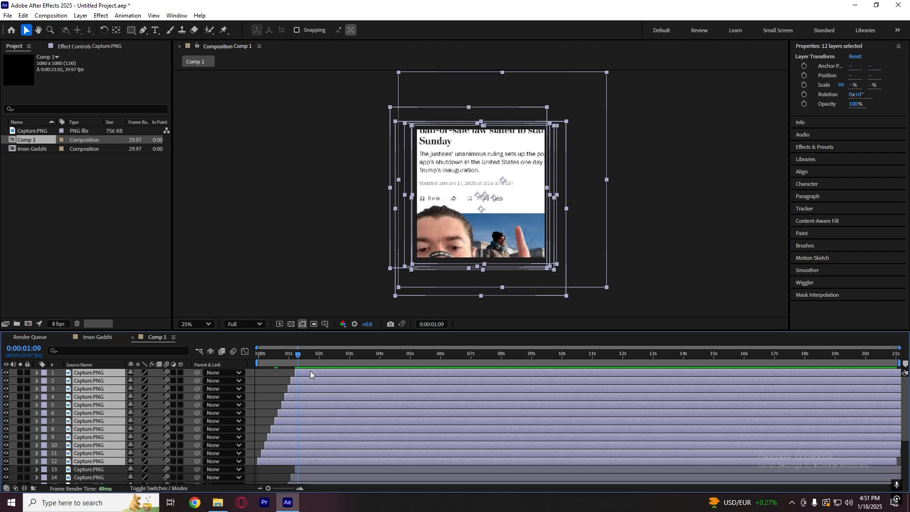
left_click_drag(310, 371, 356, 376)
Step: Preview the extended sequence of doubled layers from the start of the composition
key("Home")
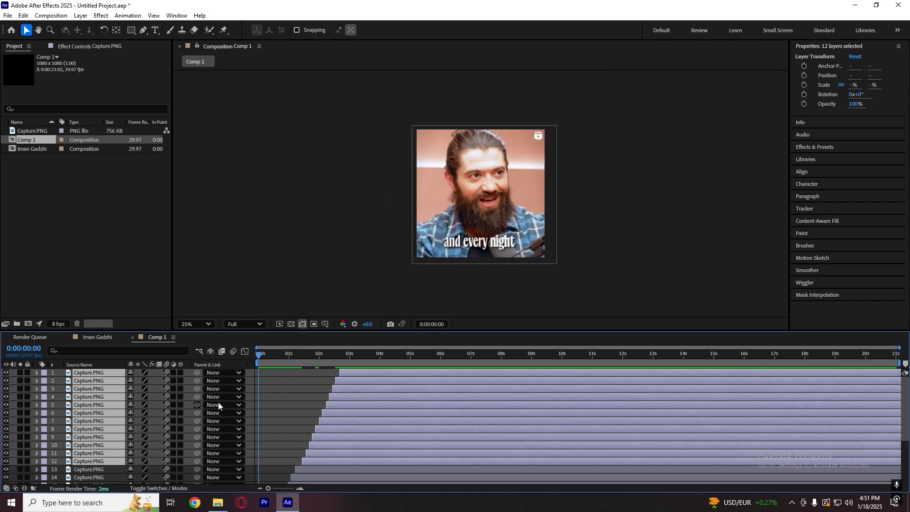
left_click(309, 408)
key("space")
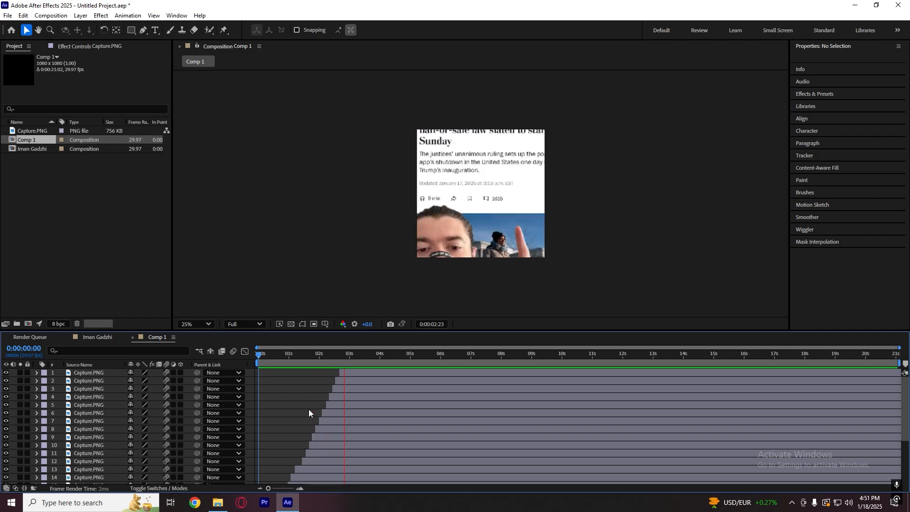
key("space")
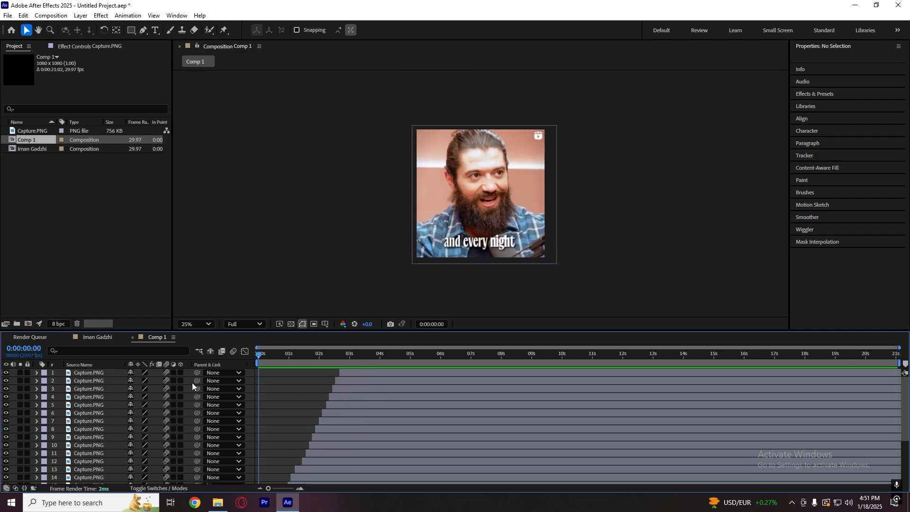
Step: Switch to the Iman Gadzhi composition, preview its profile animation and leave the playhead at 0:00:01:18
left_click(100, 336)
left_click(339, 442)
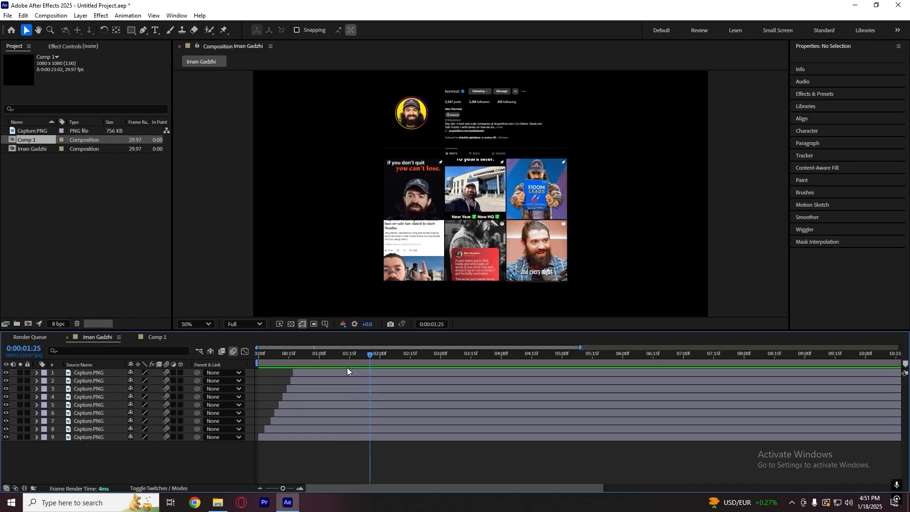
key("space")
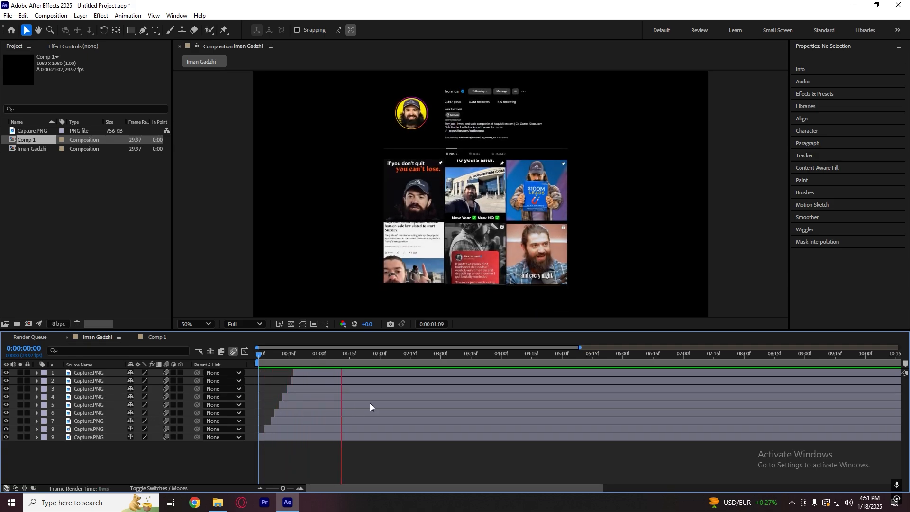
left_click_drag(345, 356, 355, 359)
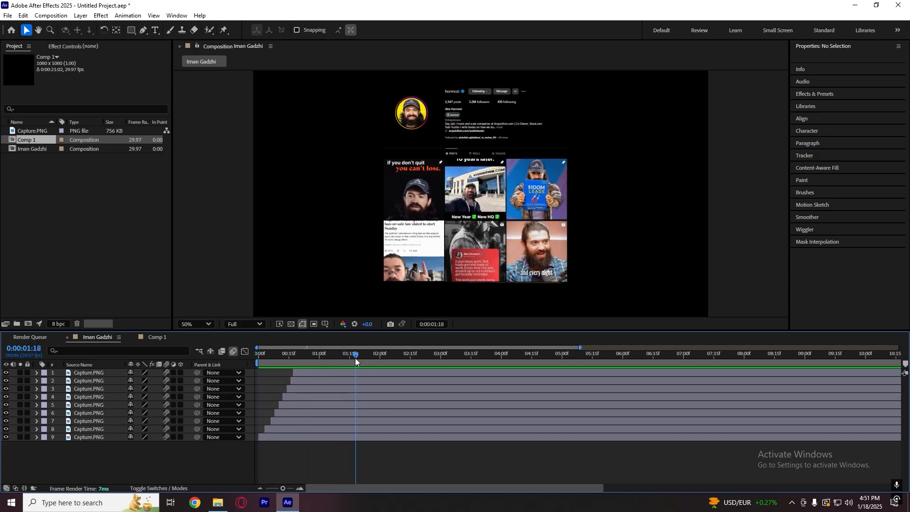
left_click(86, 209)
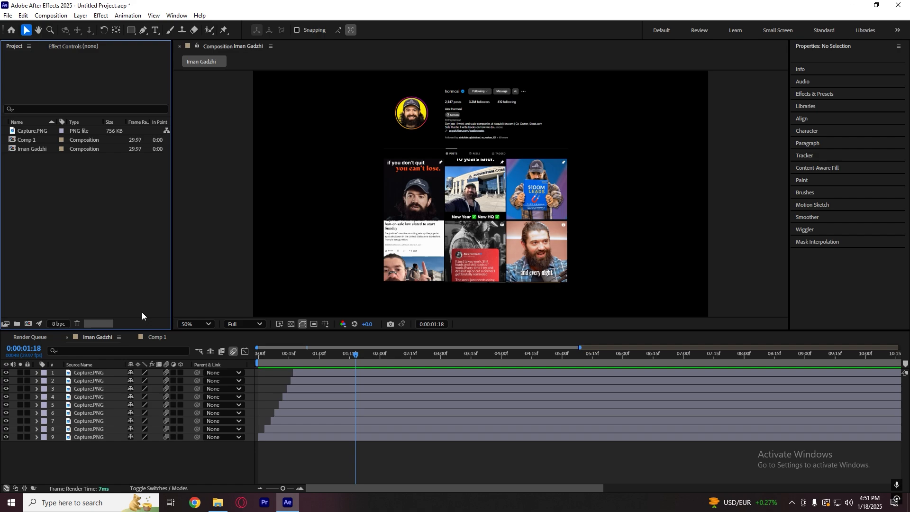
Step: Add Comp 1 as the top layer of the Iman Gadzhi composition, starting at 0:00:01:09, and scale it to 64%
left_click(155, 337)
left_click(98, 334)
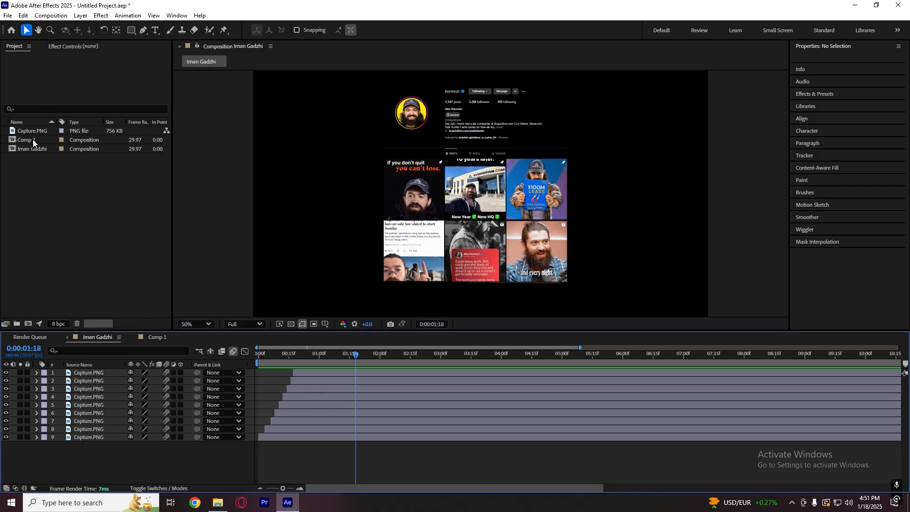
left_click_drag(33, 140, 336, 372)
key("s")
left_click_drag(140, 381, 124, 381)
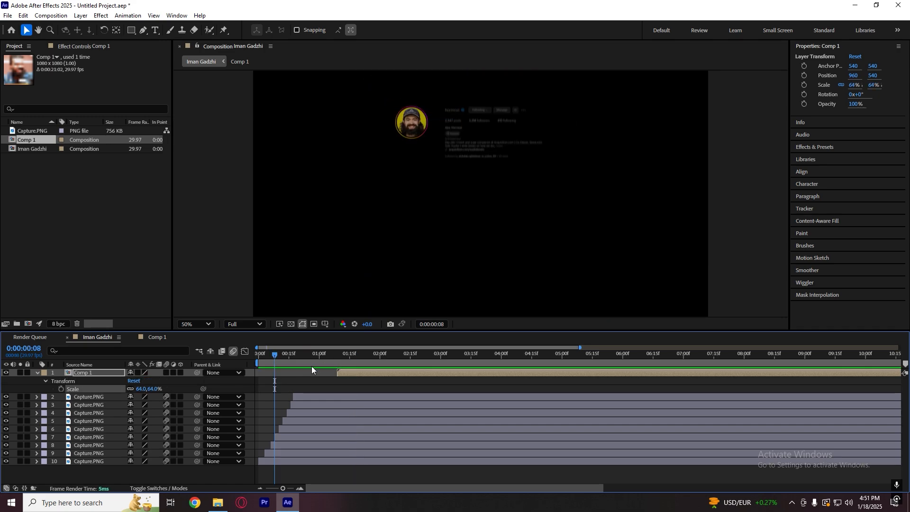
Step: Preview the composition with the cycling posts overlaid, then return the playhead to the start of the Comp 1 layer at about 0:00:01:09
key("space")
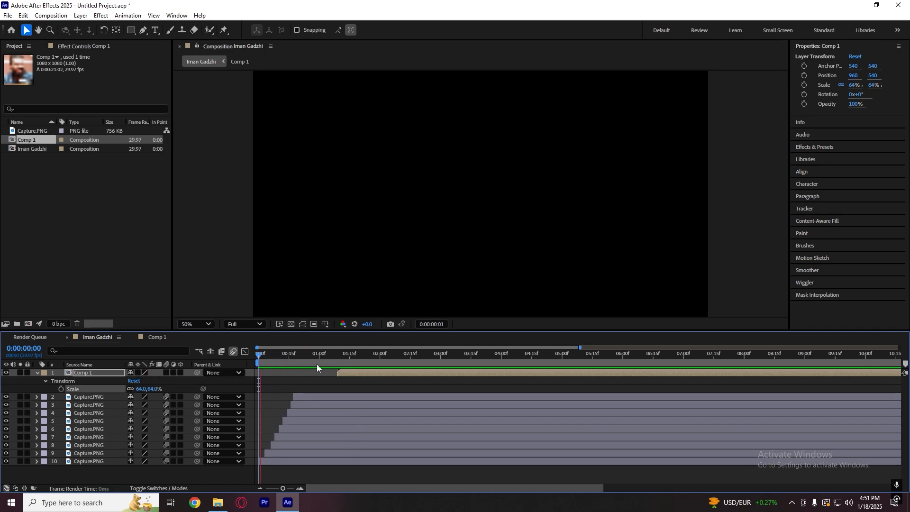
key("space")
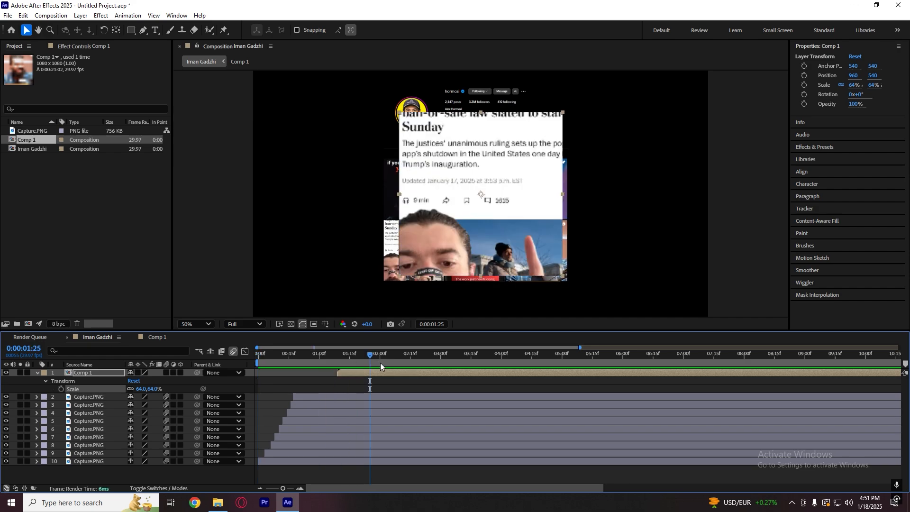
left_click_drag(379, 362, 328, 370)
left_click(328, 371)
key("u")
left_click(340, 359)
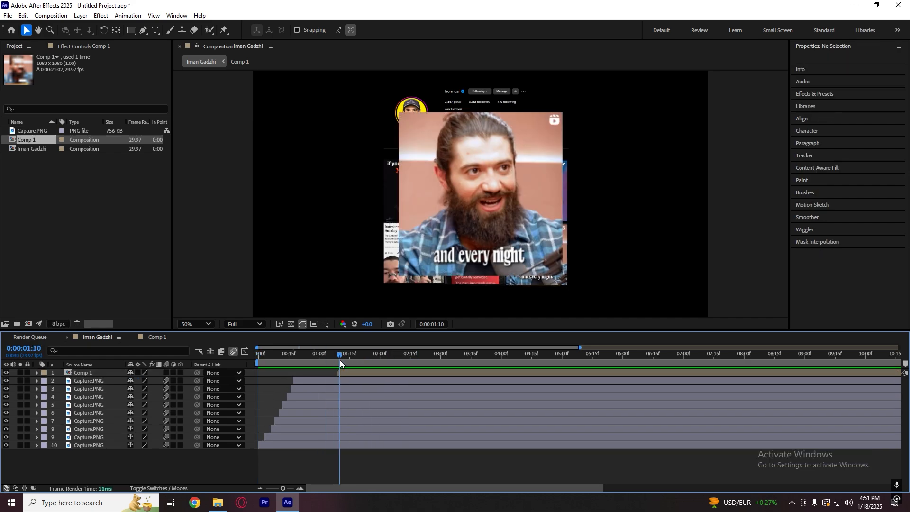
Step: Reduce the Comp 1 layer's scale to 60% and raise it to position 960, 518
left_click(477, 214)
key("s")
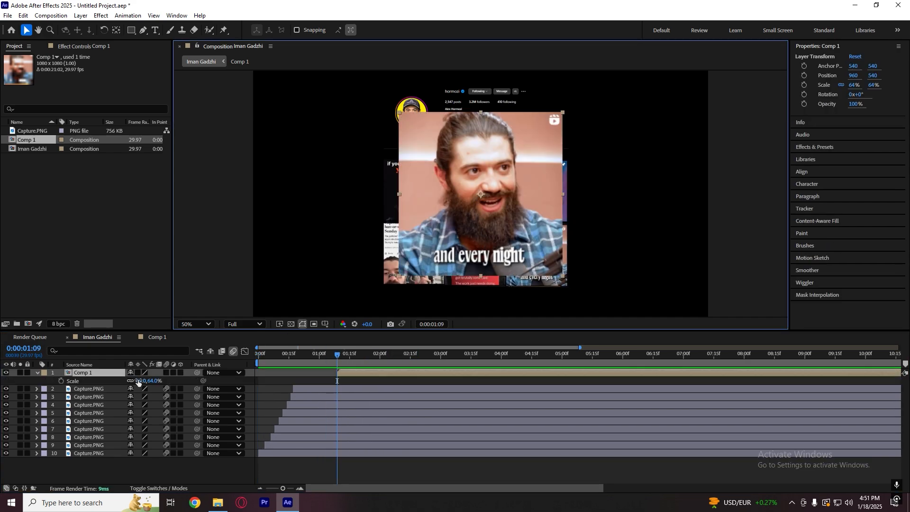
left_click_drag(137, 380, 136, 380)
left_click_drag(451, 221, 451, 216)
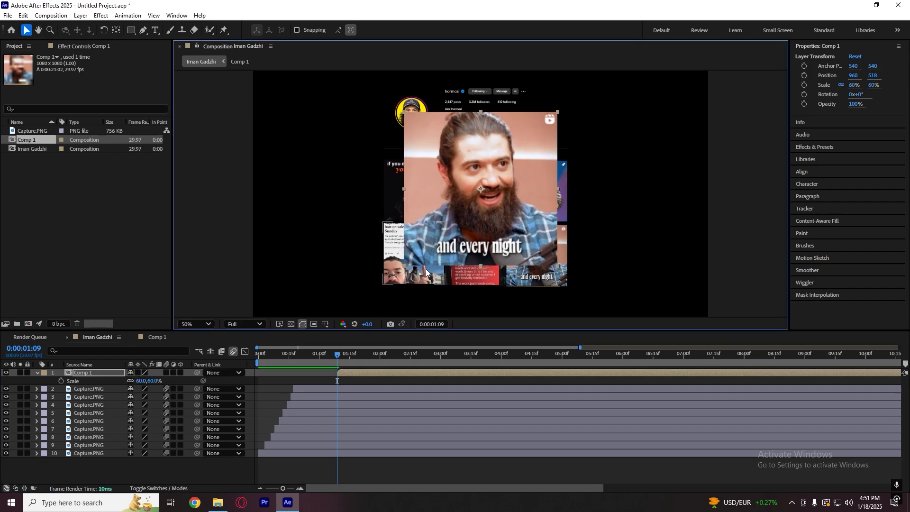
key("s")
right_click(179, 459)
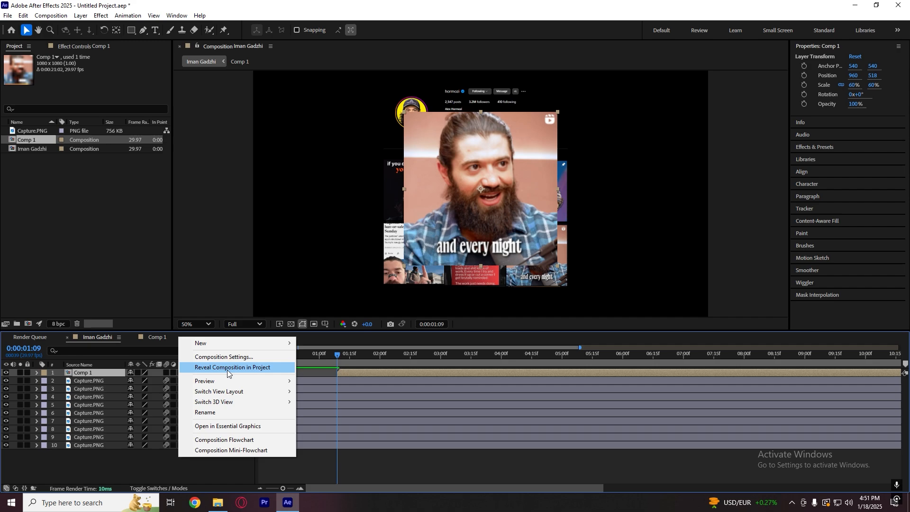
mouse_move(269, 344)
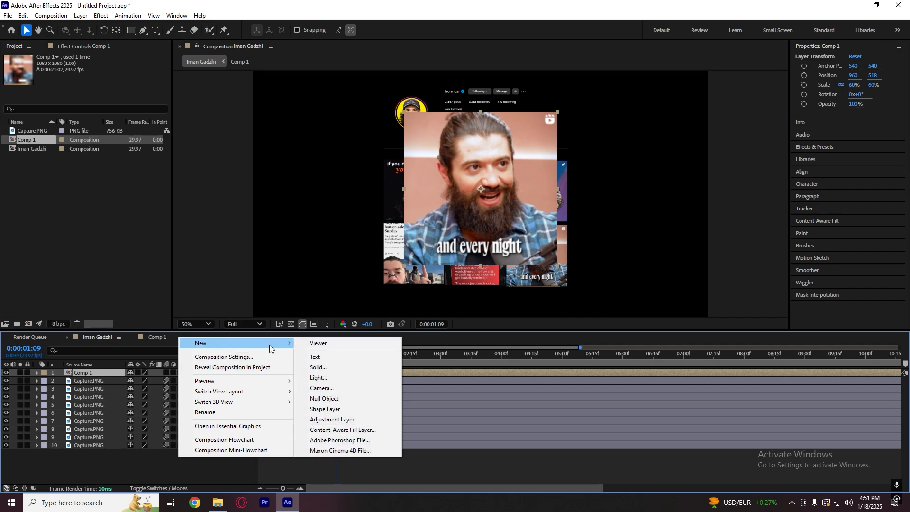
left_click(322, 358)
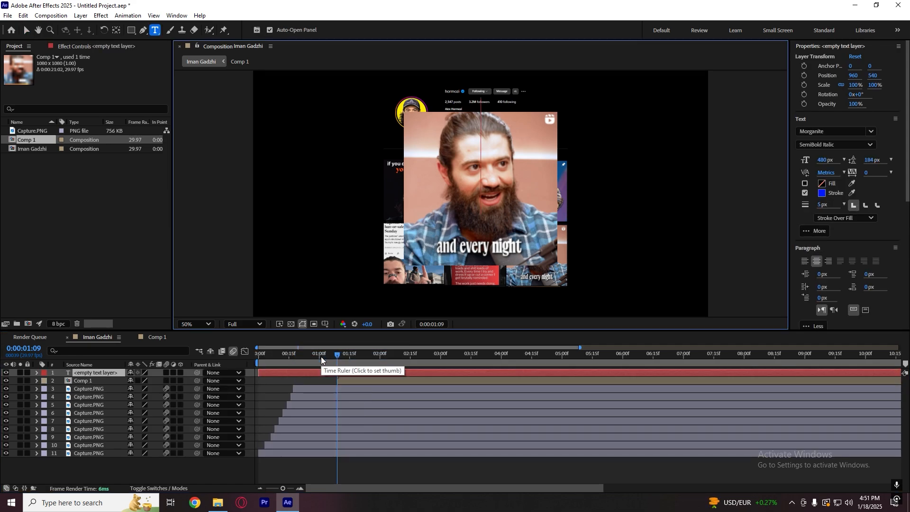
type("@hormozik")
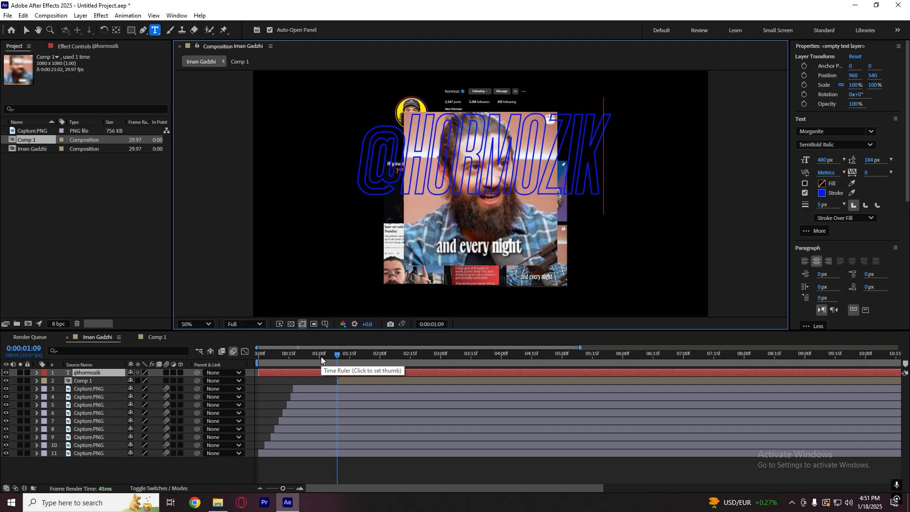
key("BackSpace")
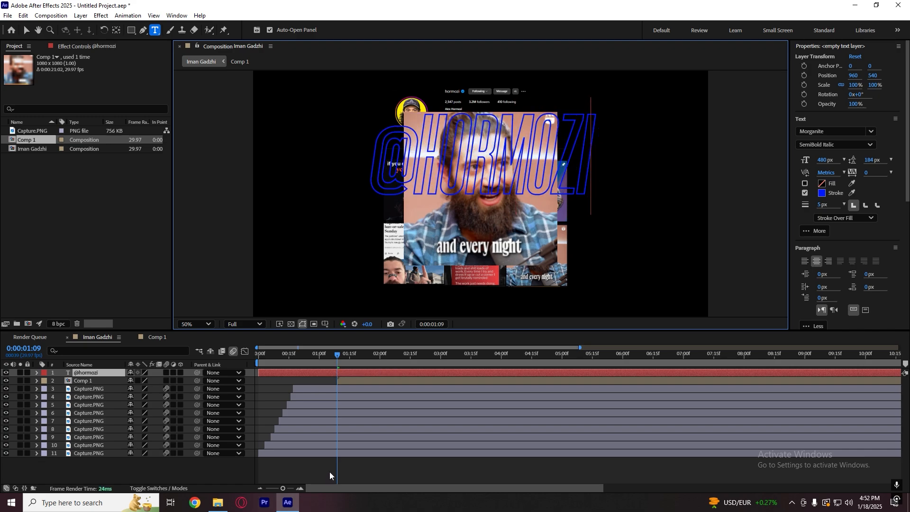
left_click(329, 471)
key("v")
left_click(394, 373)
double_click(503, 202)
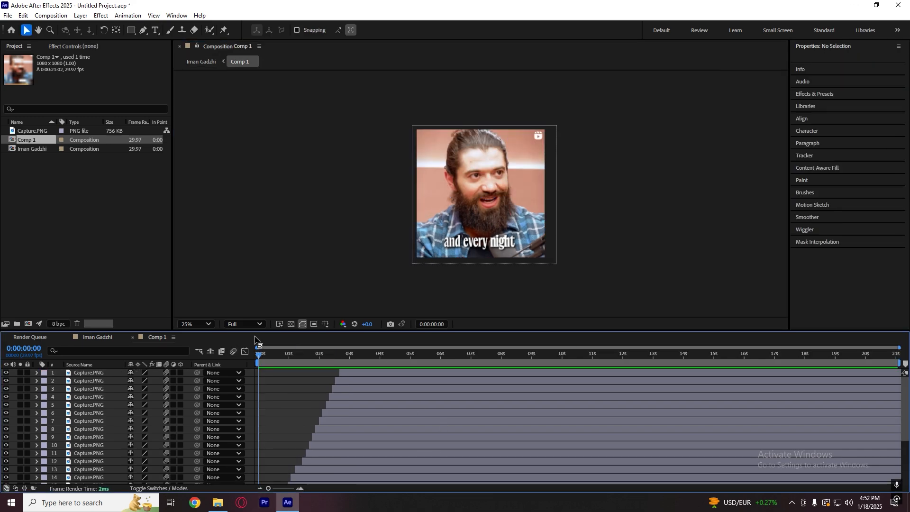
left_click(133, 337)
double_click(474, 209)
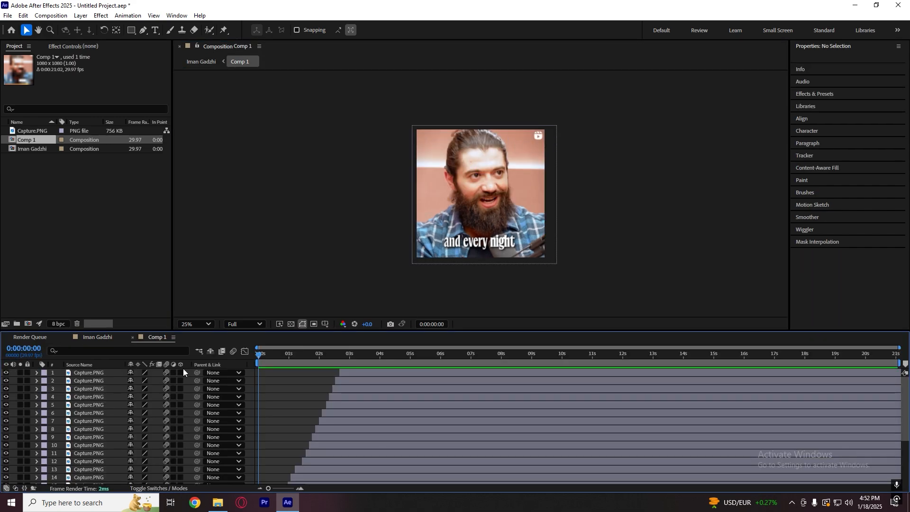
left_click(133, 338)
double_click(386, 373)
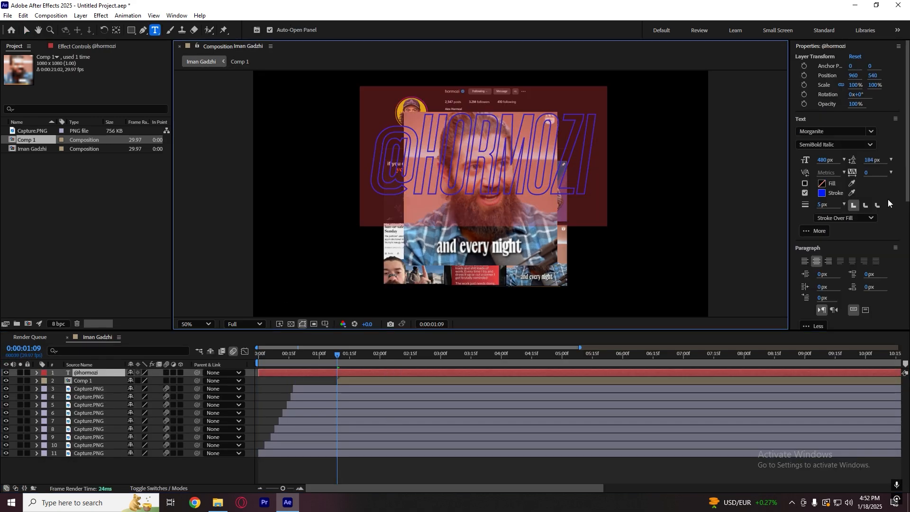
left_click(827, 148)
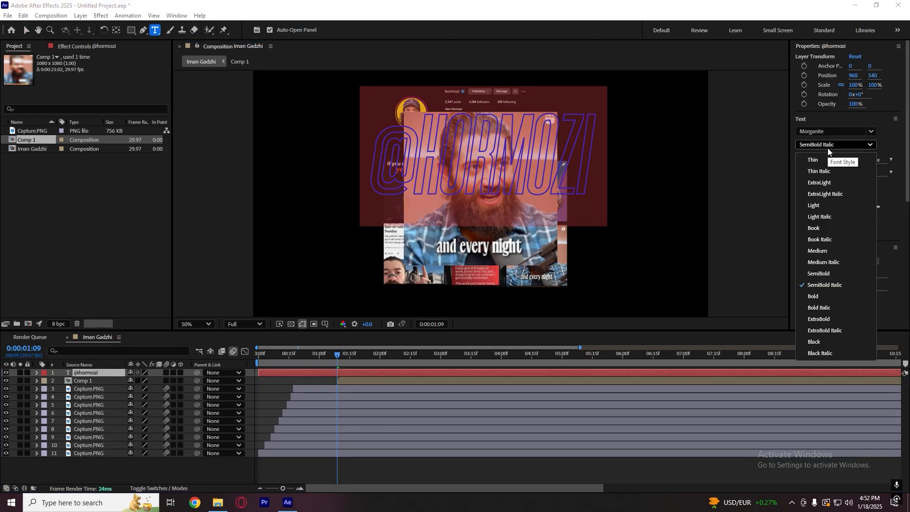
left_click(829, 131)
type("popp")
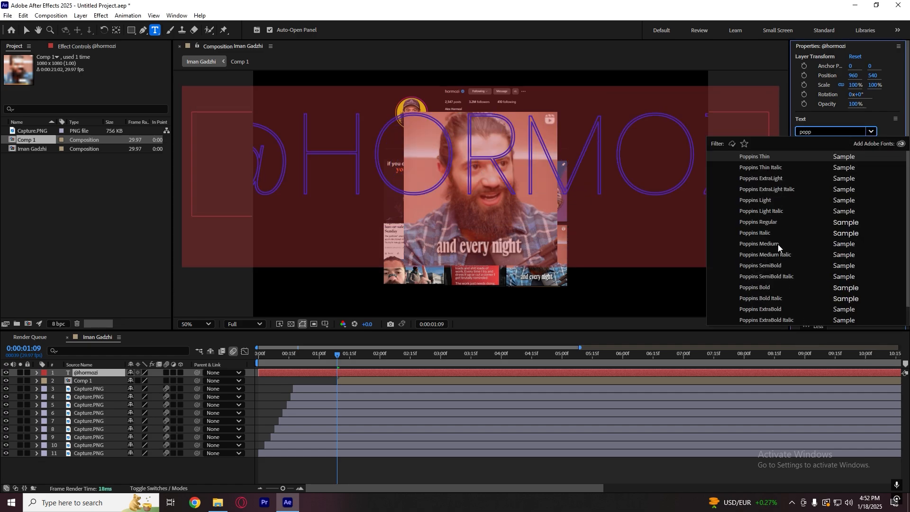
left_click(778, 223)
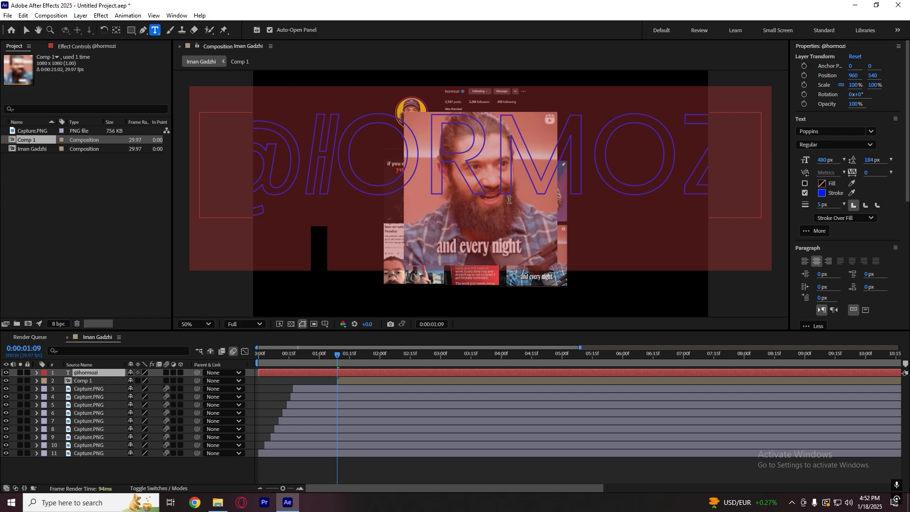
key("ctrl+a")
left_click(805, 183)
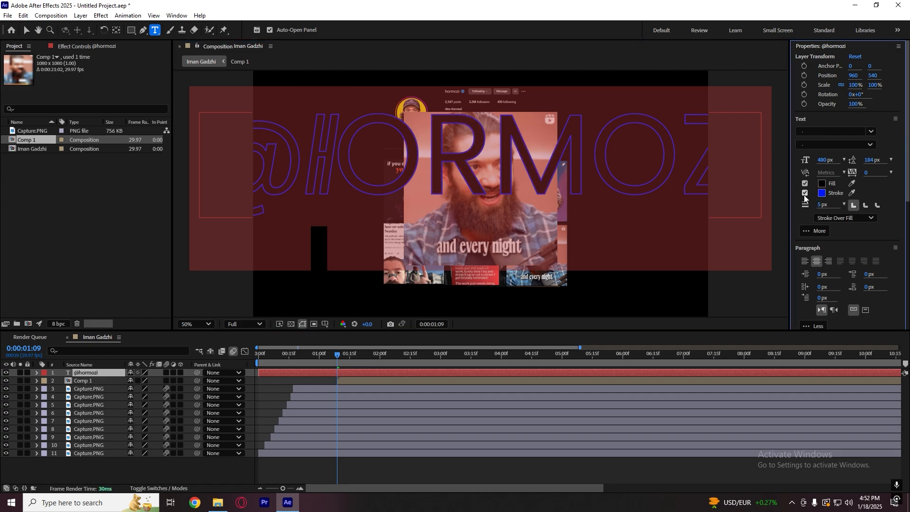
left_click(805, 192)
left_click(822, 183)
left_click_drag(419, 224, 240, 244)
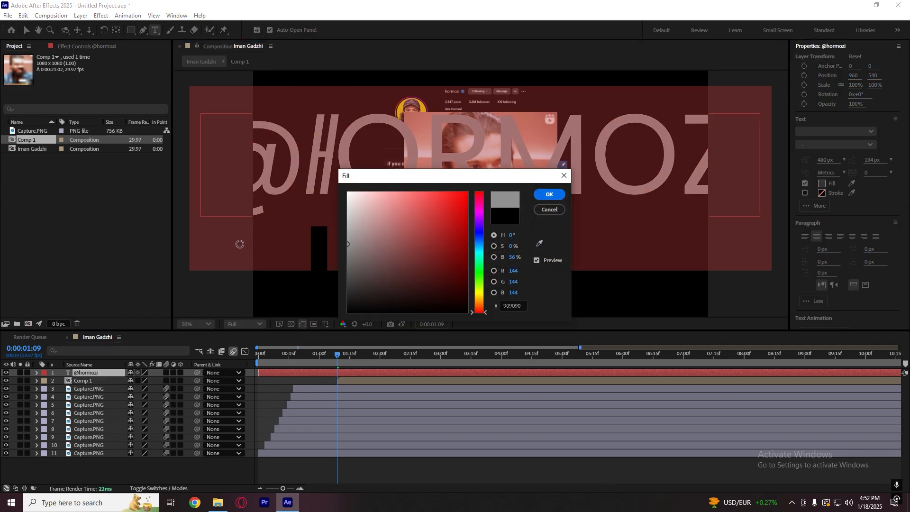
left_click(545, 195)
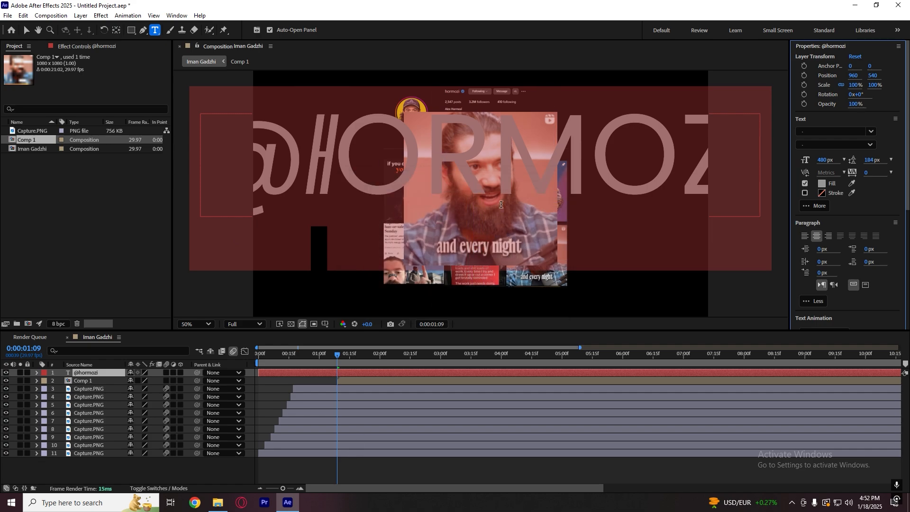
left_click(409, 468)
key("s")
key("s")
left_click(417, 373)
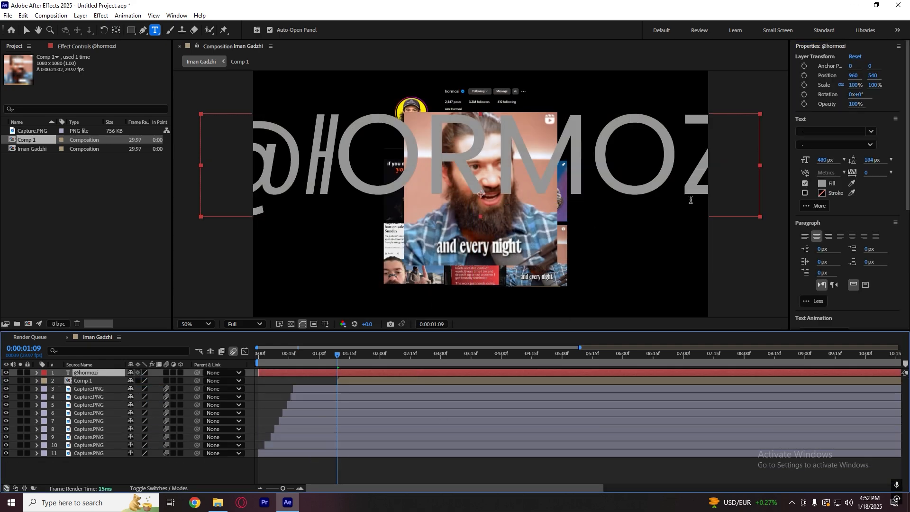
left_click(714, 168)
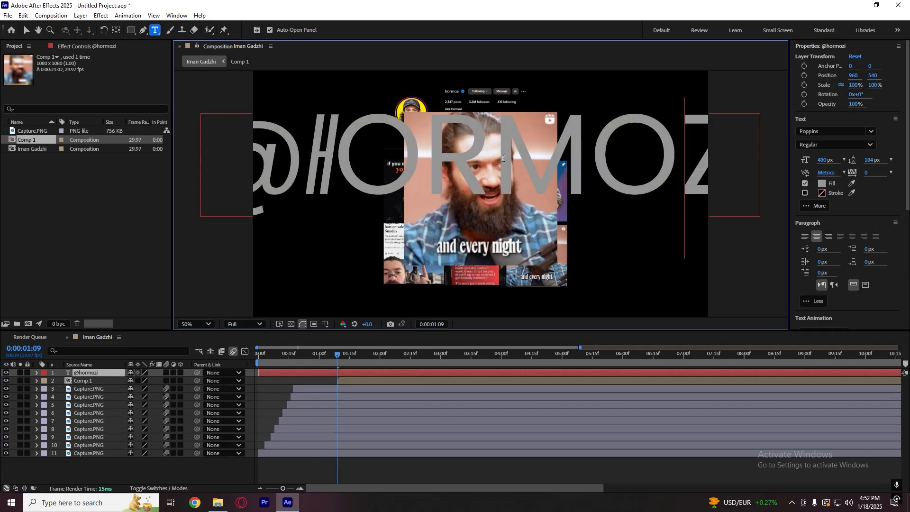
key("ctrl+a")
left_click_drag(829, 163, 634, 204)
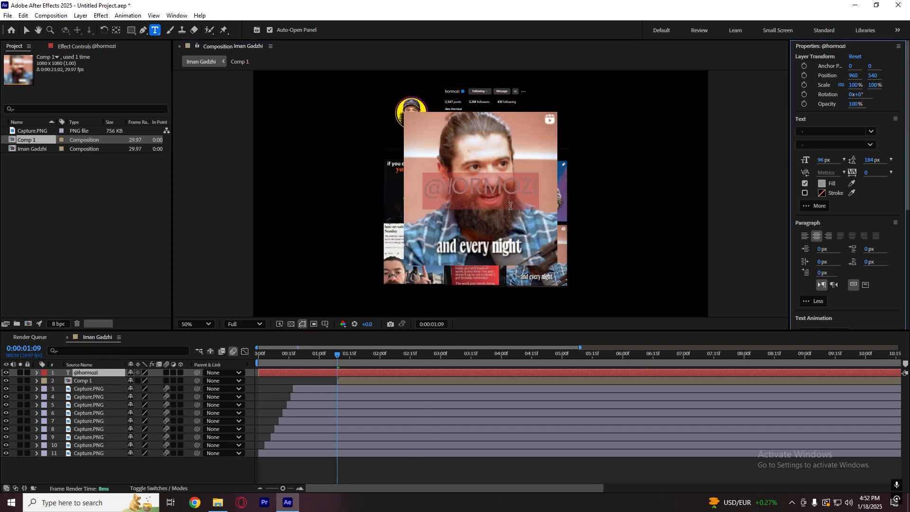
left_click(872, 132)
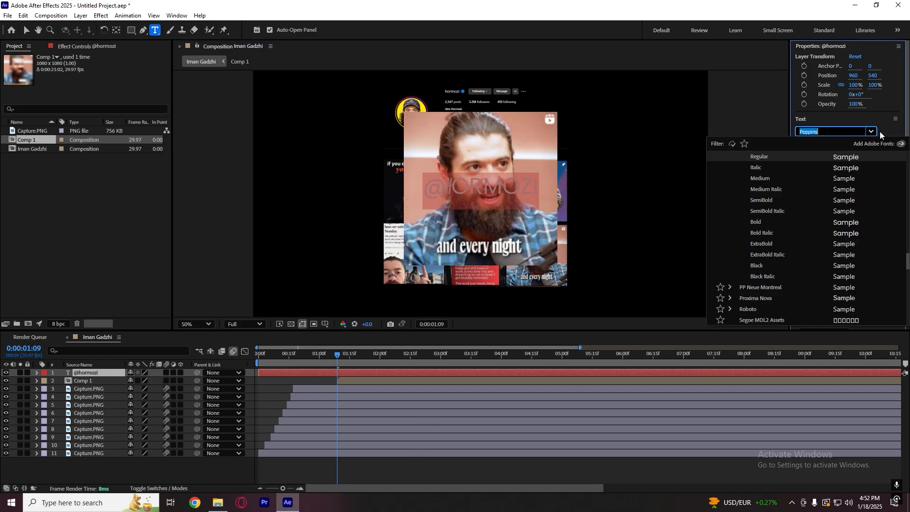
left_click(779, 222)
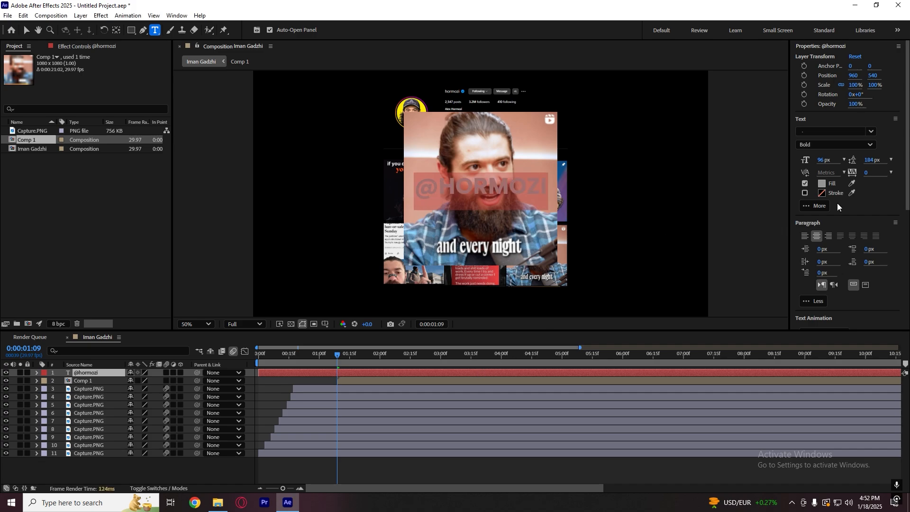
scroll(870, 197, "down", 5)
left_click(821, 213)
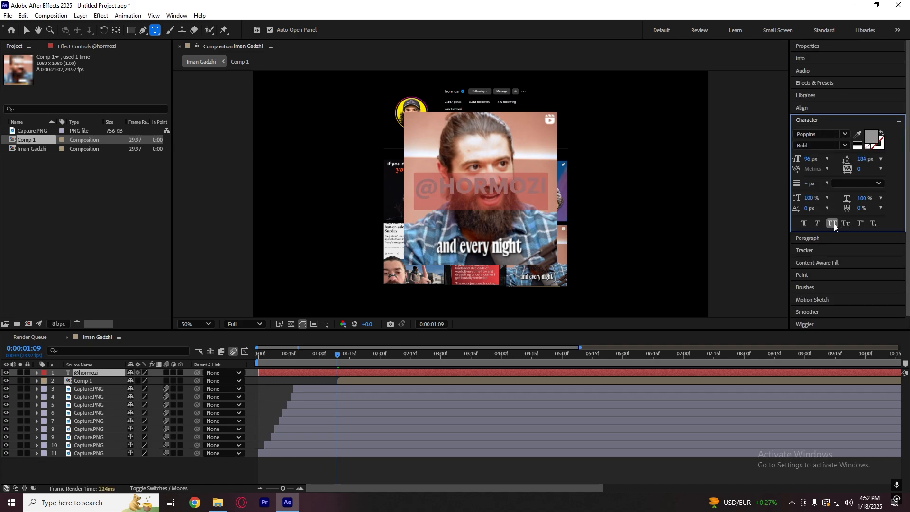
left_click(832, 224)
left_click(379, 466)
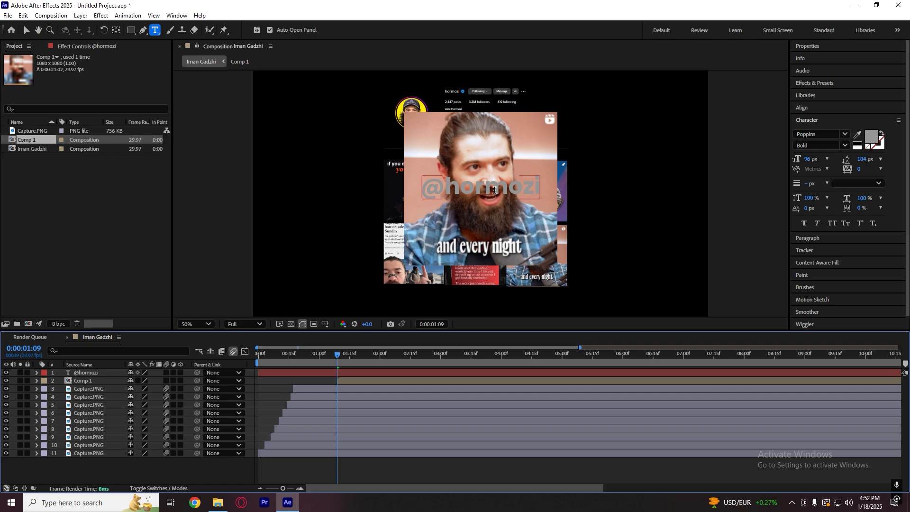
key("v")
left_click_drag(498, 186, 461, 279)
left_click_drag(807, 159, 785, 163)
left_click_drag(464, 279, 453, 274)
left_click_drag(807, 159, 801, 160)
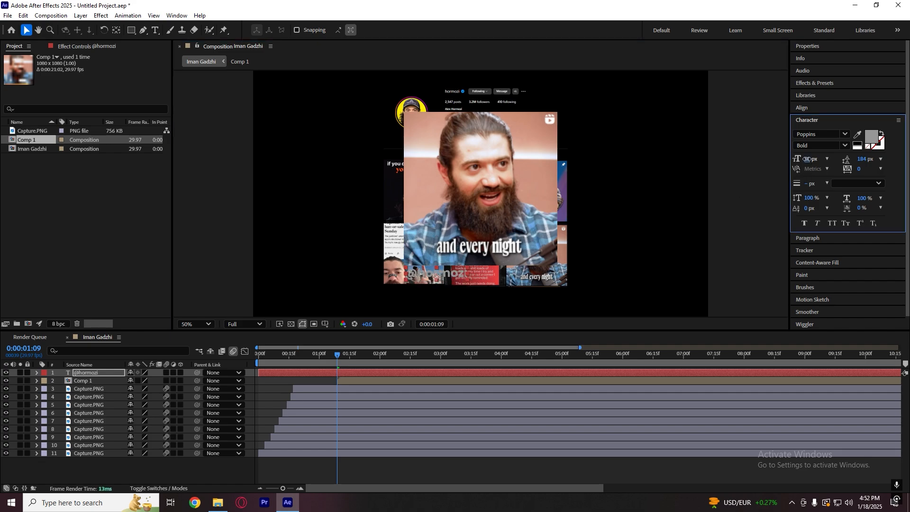
left_click_drag(446, 278, 439, 275)
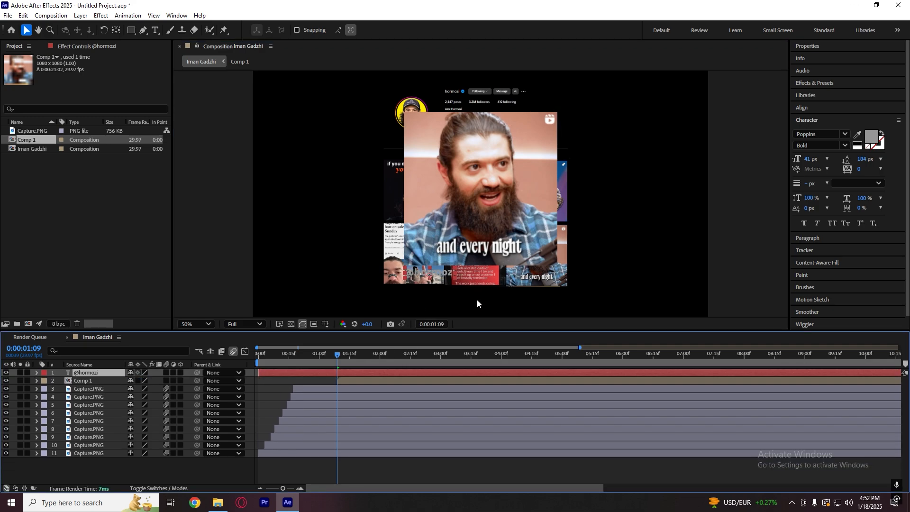
left_click(871, 138)
left_click_drag(360, 270, 308, 287)
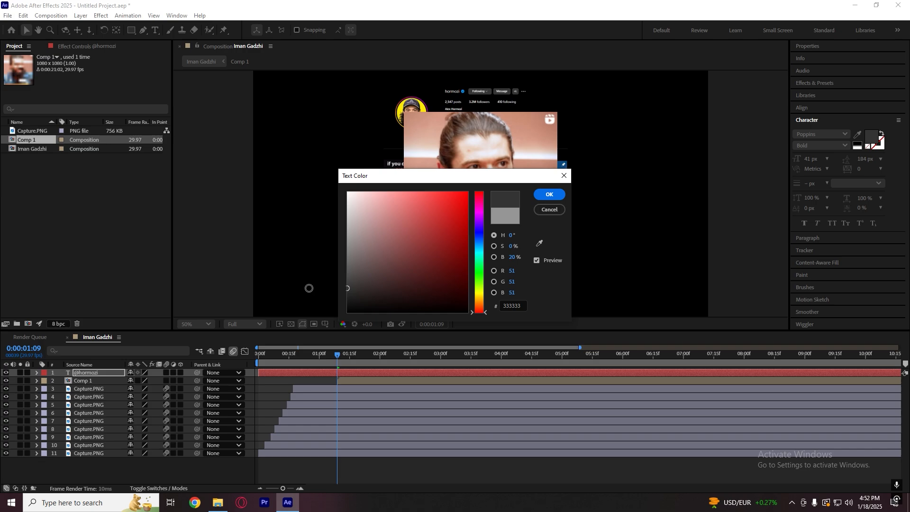
left_click(540, 194)
left_click(440, 272)
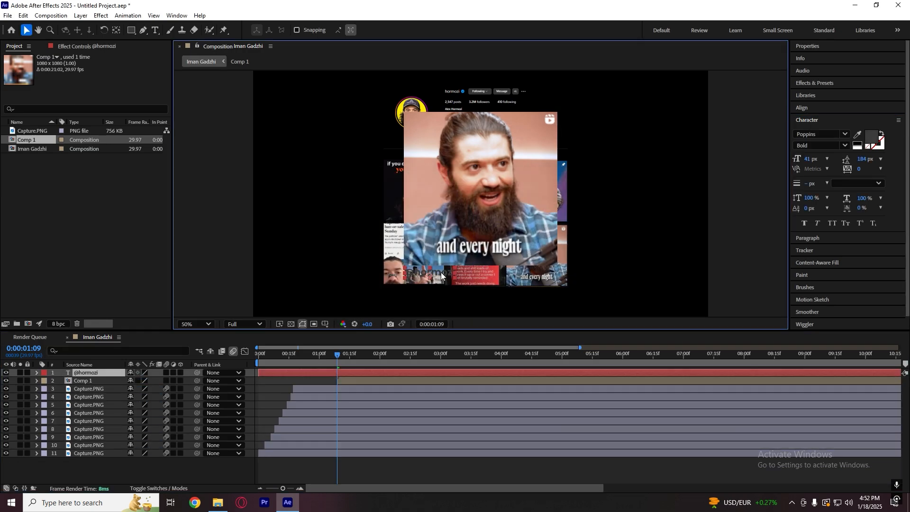
left_click(366, 366)
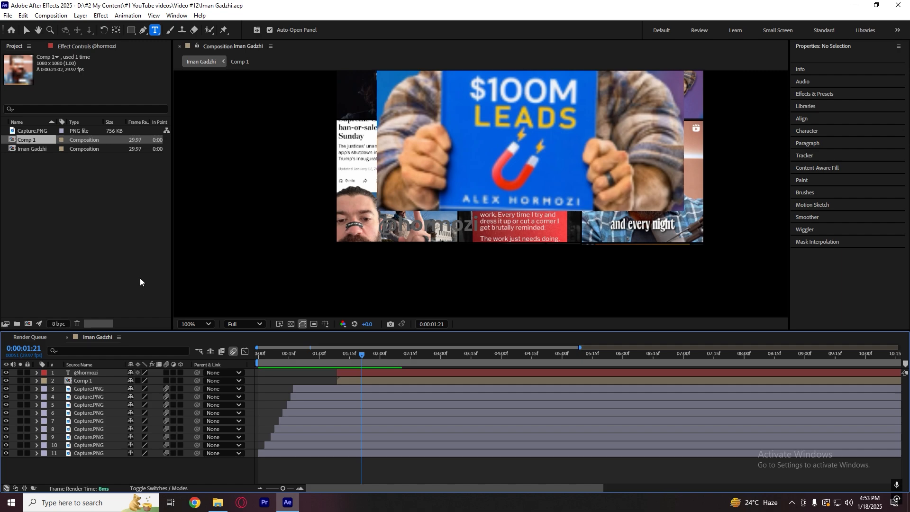
left_click(337, 354)
key("s")
key("s")
left_click(366, 372)
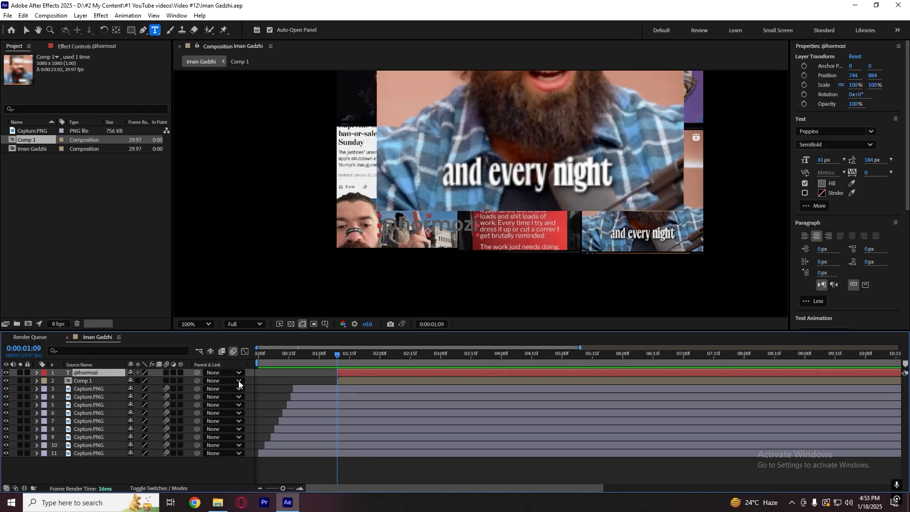
left_click(149, 466)
left_click(167, 380)
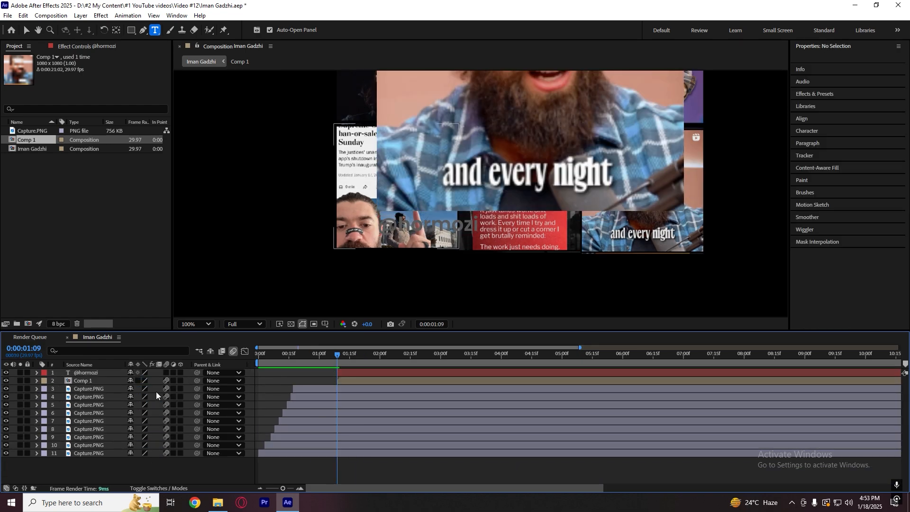
left_click(103, 375)
left_click(101, 380)
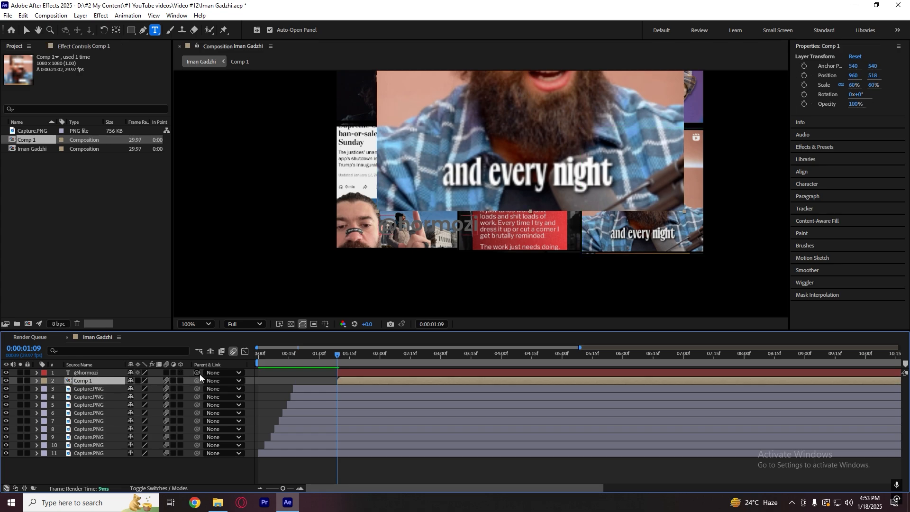
left_click_drag(197, 372, 92, 380)
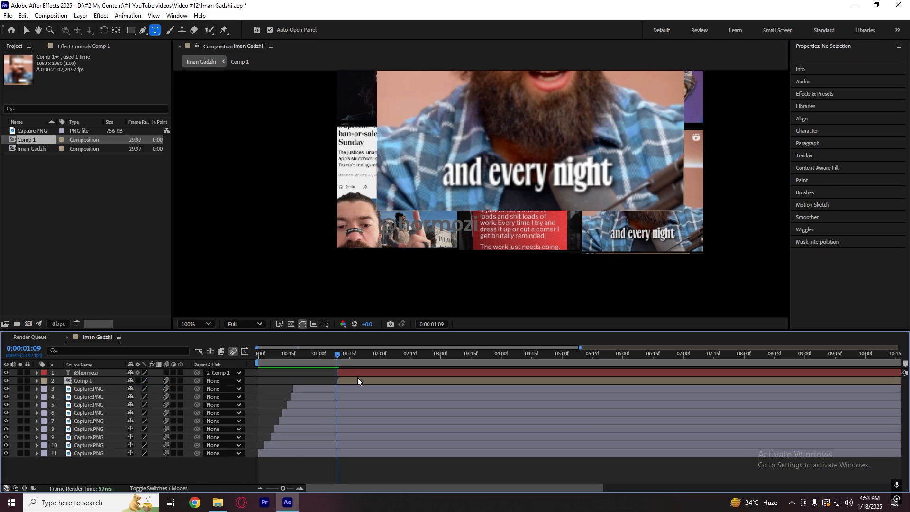
Step: Preview the Iman Gadzhi composition from the start to check the overlaid posts and the caption
left_click(357, 378)
scroll(441, 257, "down", 1)
key("v")
left_click(407, 279)
left_click_drag(364, 353, 227, 382)
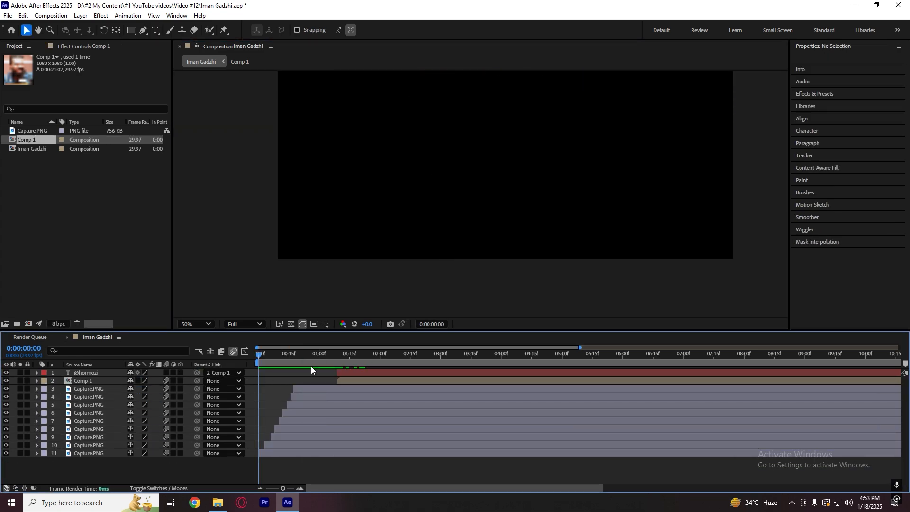
key("space")
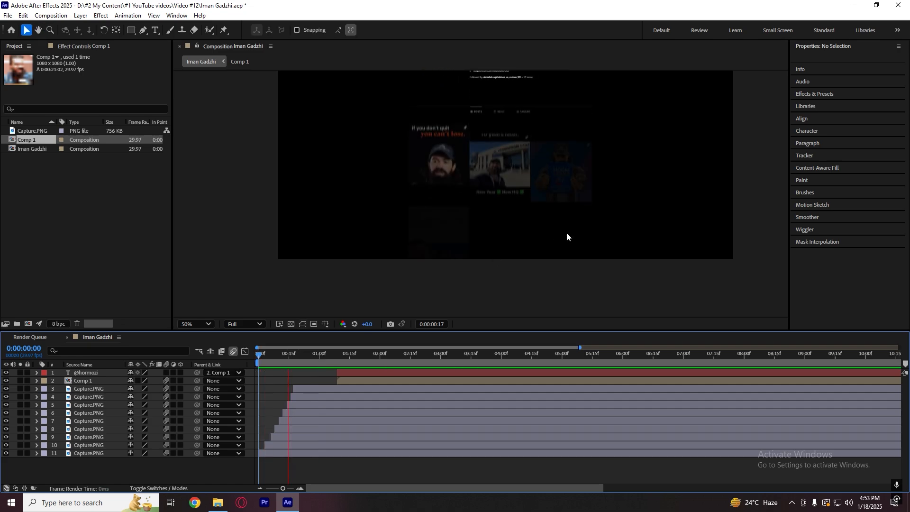
scroll(564, 245, "down", 2)
left_click(196, 324)
left_click(211, 145)
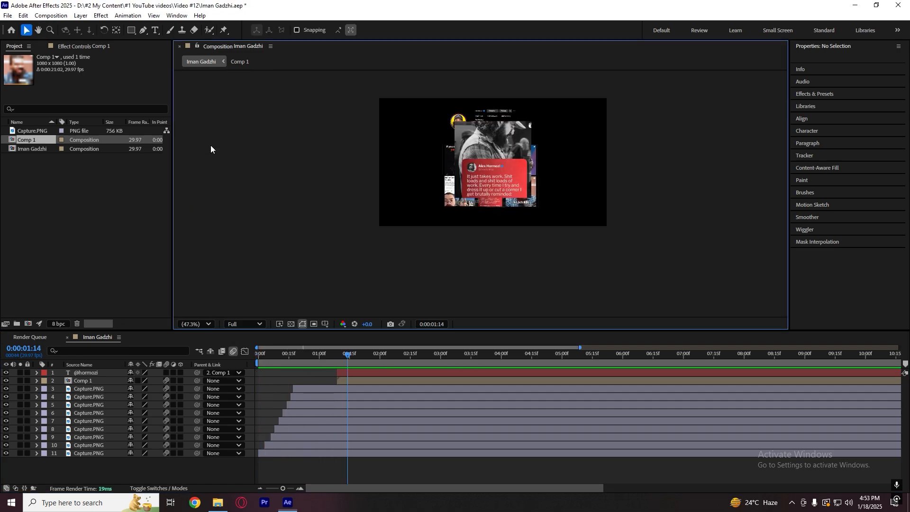
key("space")
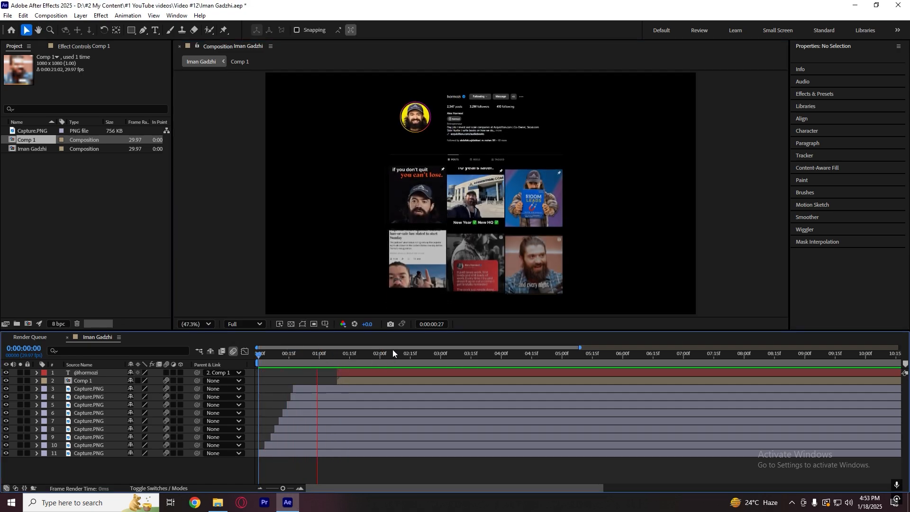
key("space")
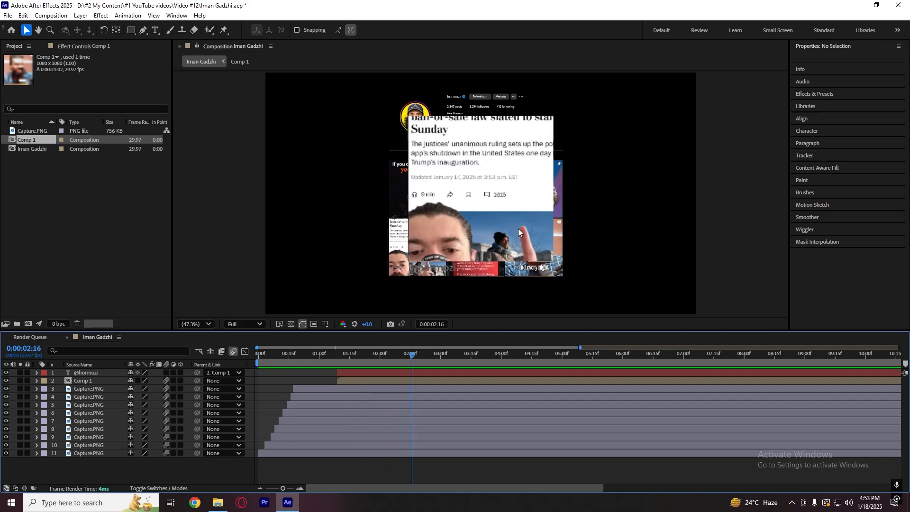
left_click_drag(437, 354, 273, 375)
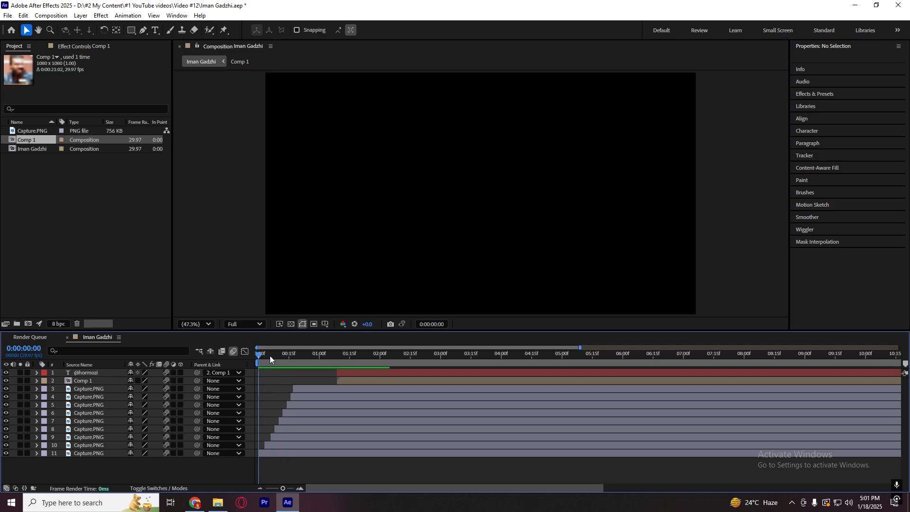
left_click_drag(270, 357, 314, 356)
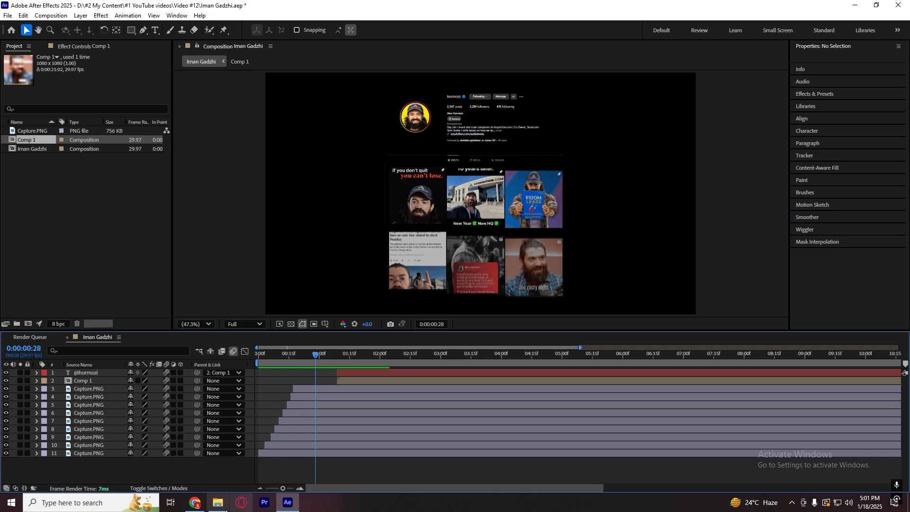
Step: Switch to the YouTube reference video in Chrome and pause it at the zoomed post with the handle caption
left_click(198, 507)
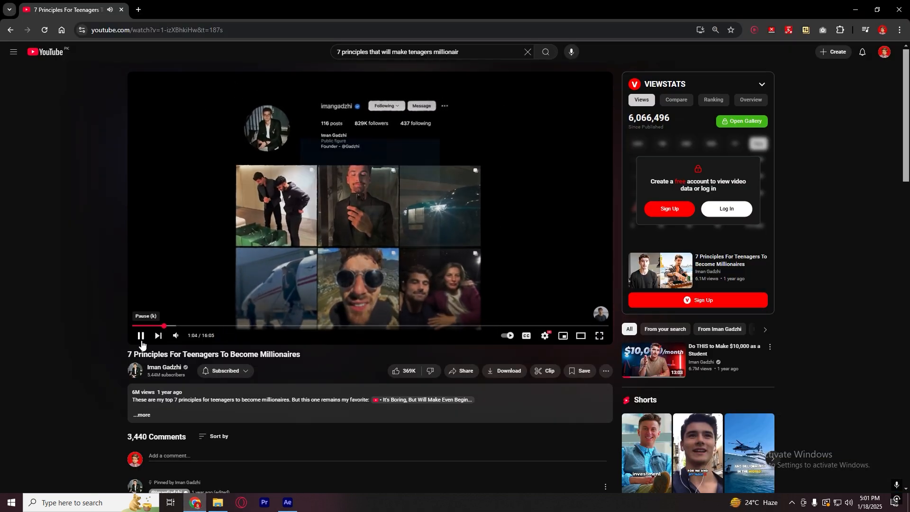
left_click(142, 342)
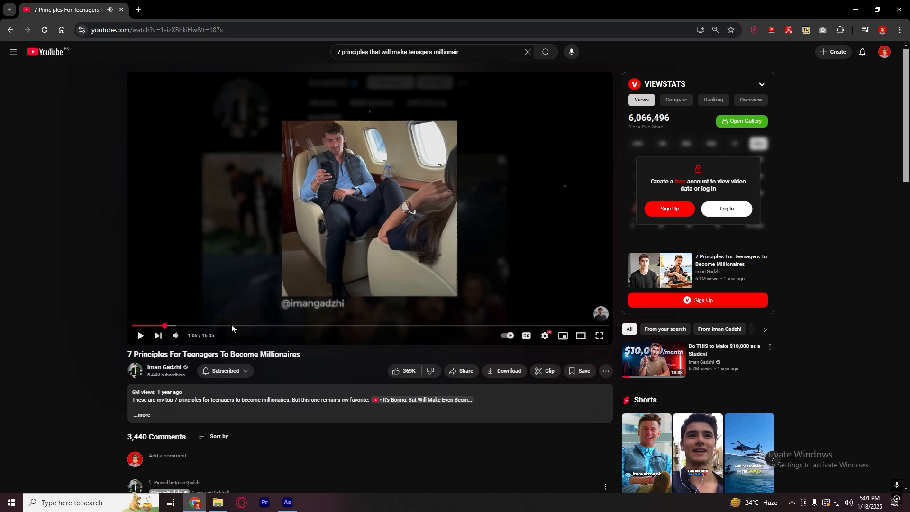
left_click(287, 503)
Step: Pre-compose all the Capture.PNG layers of the Iman Gadzhi composition into one nested composition
left_click_drag(314, 355, 232, 390)
key("s")
key("s")
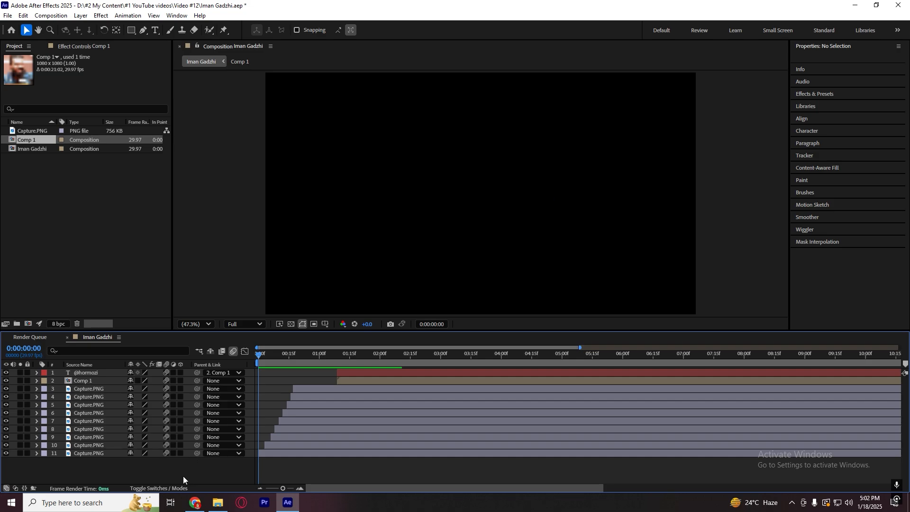
left_click_drag(173, 465, 318, 388)
right_click(311, 388)
left_click(354, 323)
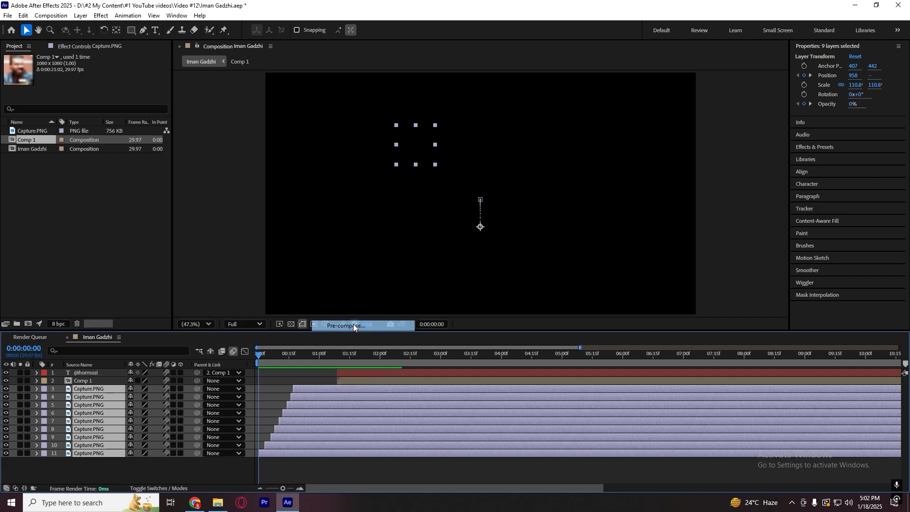
left_click(502, 322)
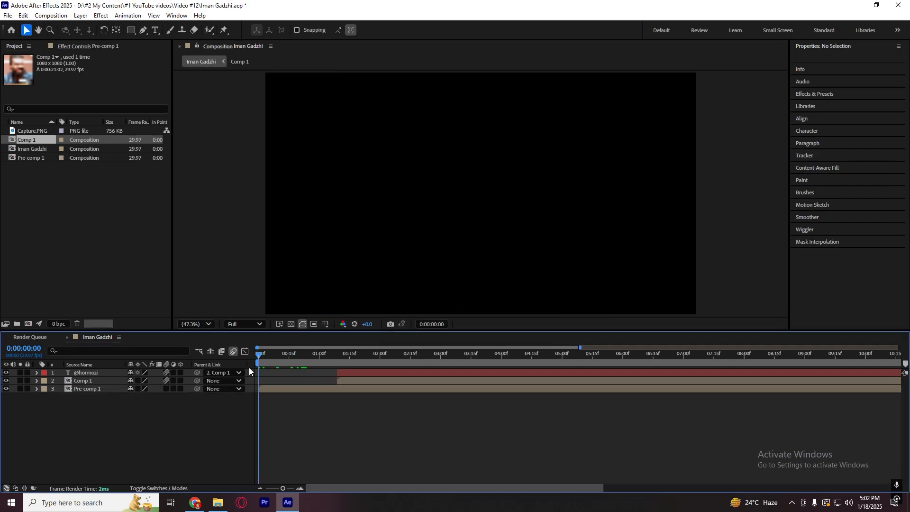
Step: Add a null object to the Iman Gadzhi composition and return to its first frame
right_click(197, 419)
mouse_move(265, 304)
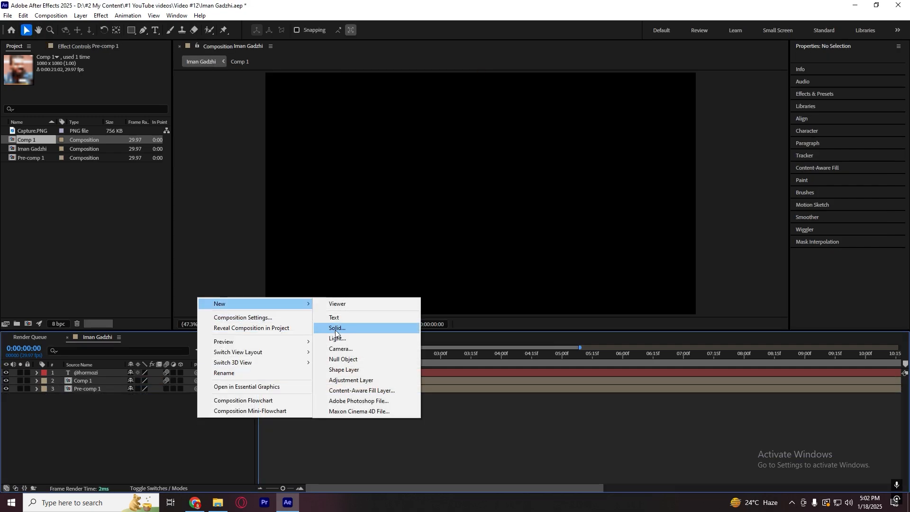
left_click(343, 359)
left_click(305, 354)
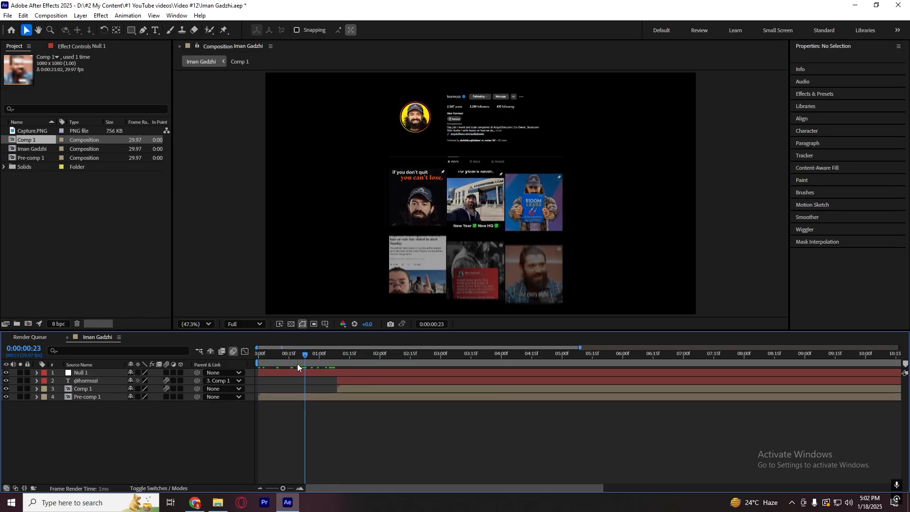
left_click_drag(297, 362, 266, 374)
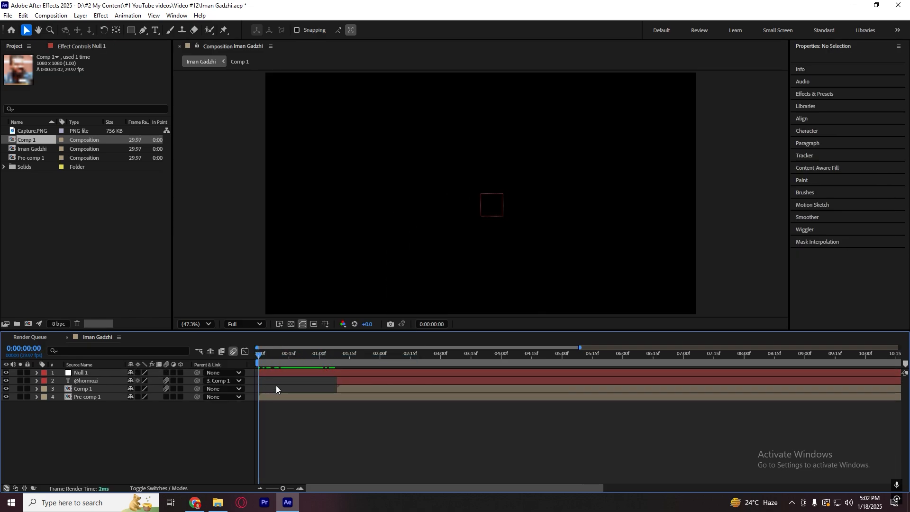
Step: Parent the Comp 1 and Pre-comp 1 layers to Null 1
right_click(202, 430)
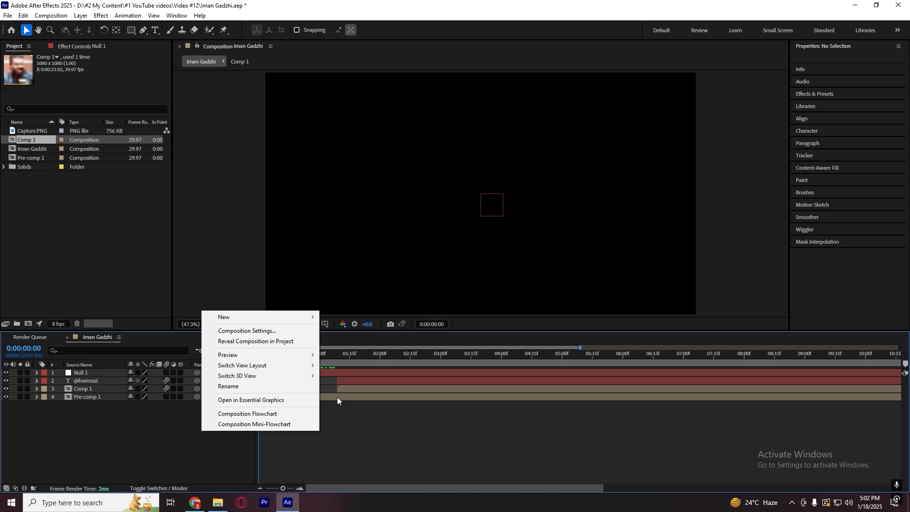
left_click(337, 397)
left_click(352, 387, "ctrl")
left_click(357, 381, "ctrl")
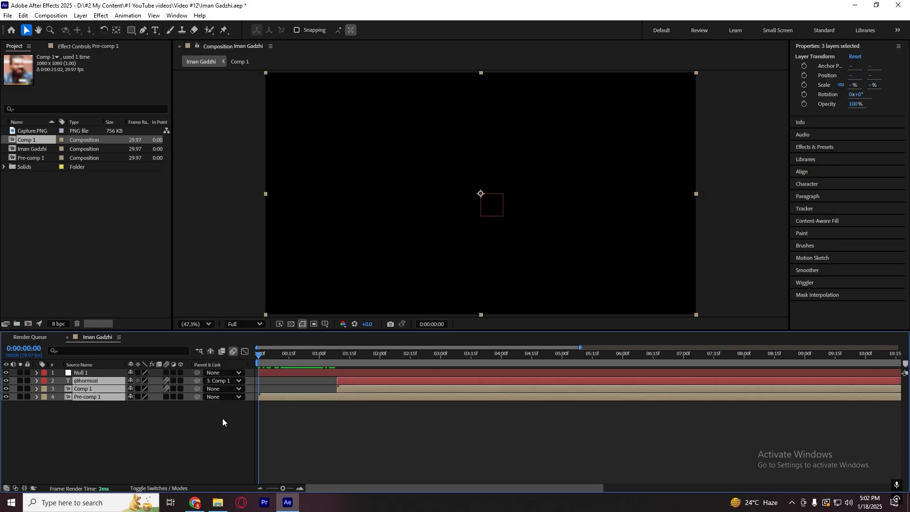
left_click(222, 419)
left_click(385, 397)
left_click(383, 388, "ctrl")
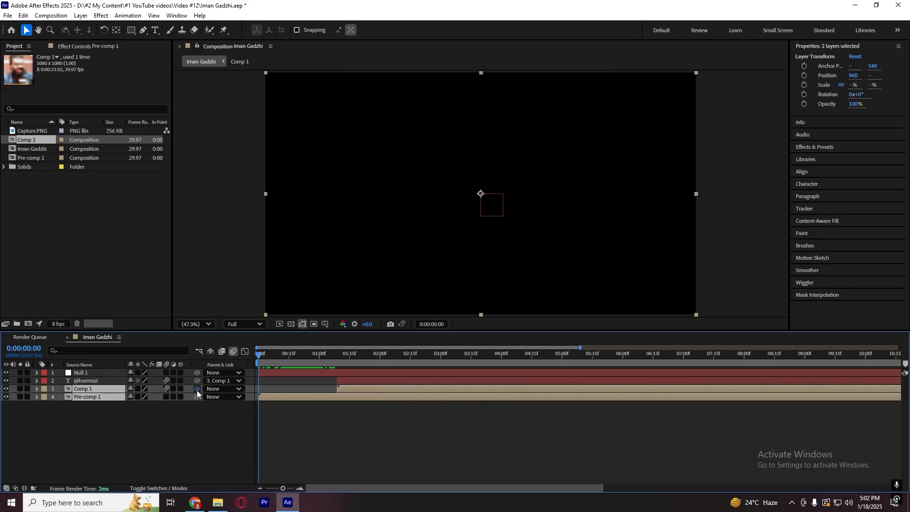
left_click_drag(197, 389, 107, 374)
Step: Play the animation from the start to find where the overlaid posts begin
left_click(272, 419)
key("space")
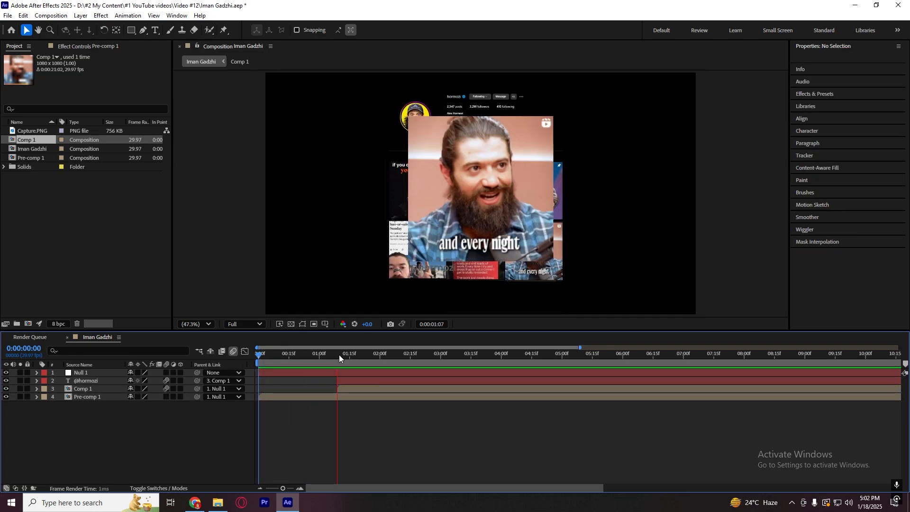
left_click_drag(338, 355, 295, 361)
key("Home")
key("space")
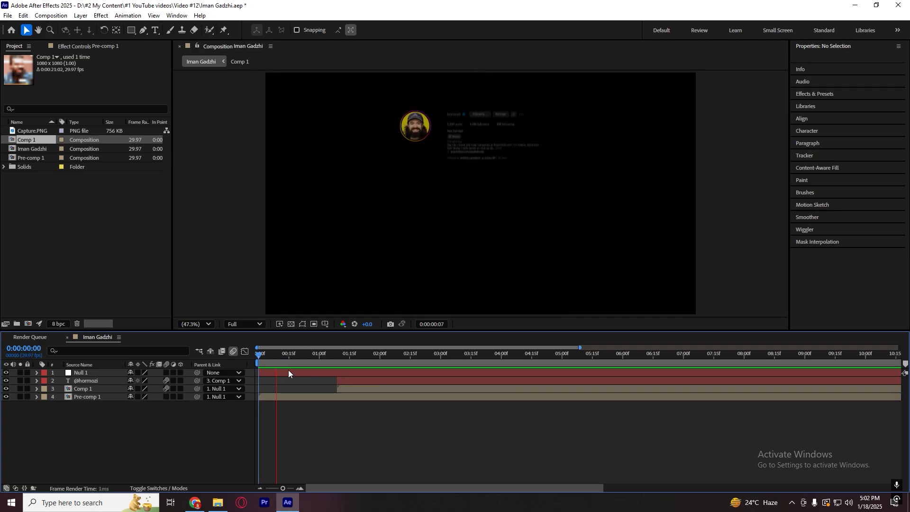
key("space")
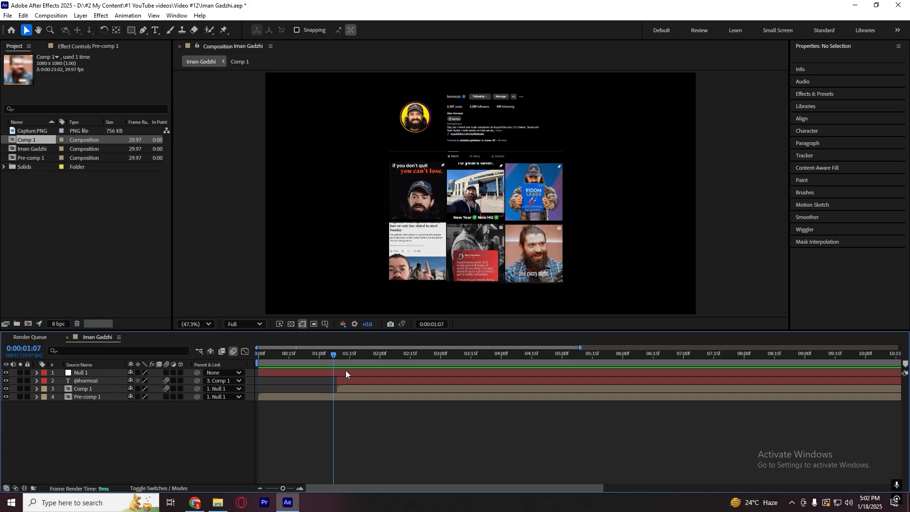
Step: Keyframe Null 1's Scale from 100% at 0:00:01:01 to 121% at 0:00:02:04
left_click(339, 371)
left_click_drag(334, 360, 321, 359)
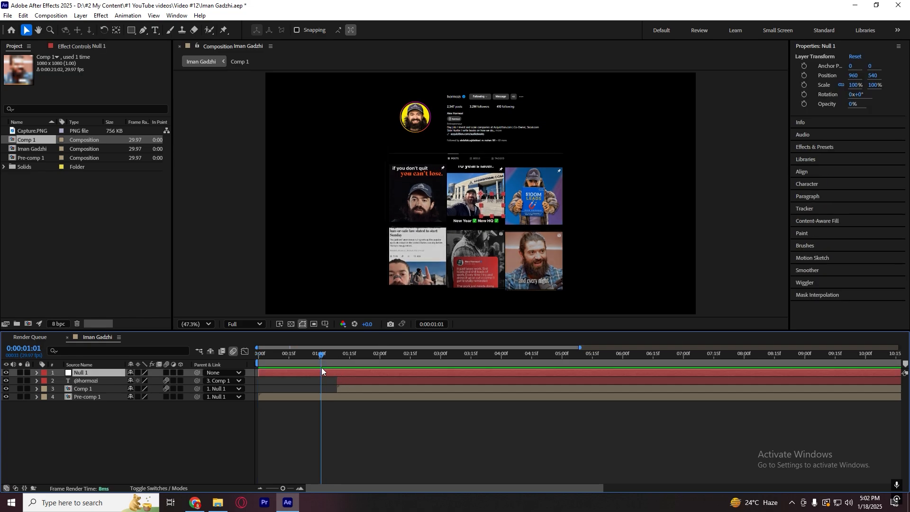
key("s")
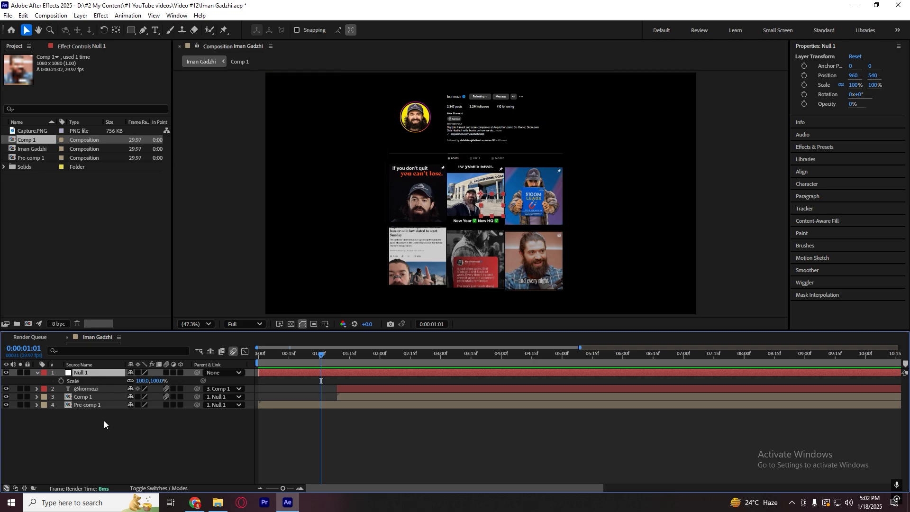
left_click(60, 380)
left_click_drag(320, 360, 388, 364)
left_click_drag(145, 382, 150, 380)
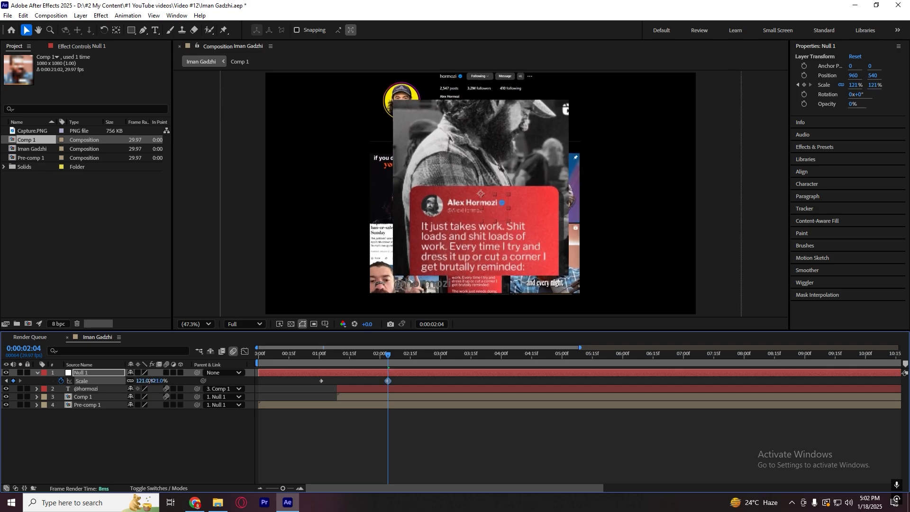
Step: Move the Pre-comp 1 layer slightly down to position 0, 34.9
left_click(398, 404)
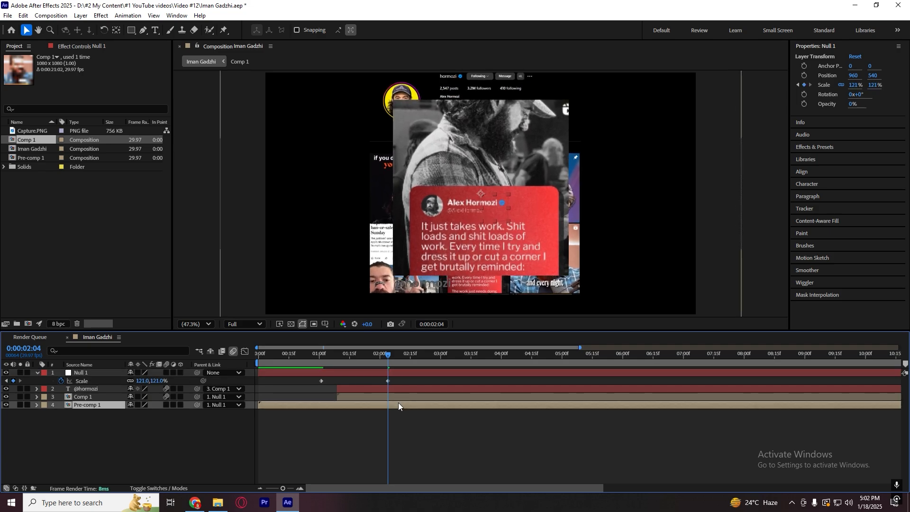
left_click_drag(390, 206, 390, 215)
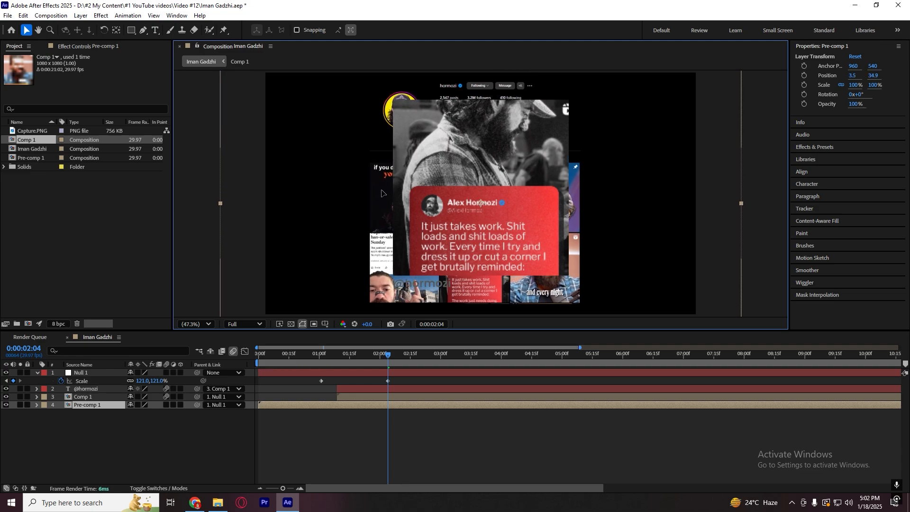
key("space")
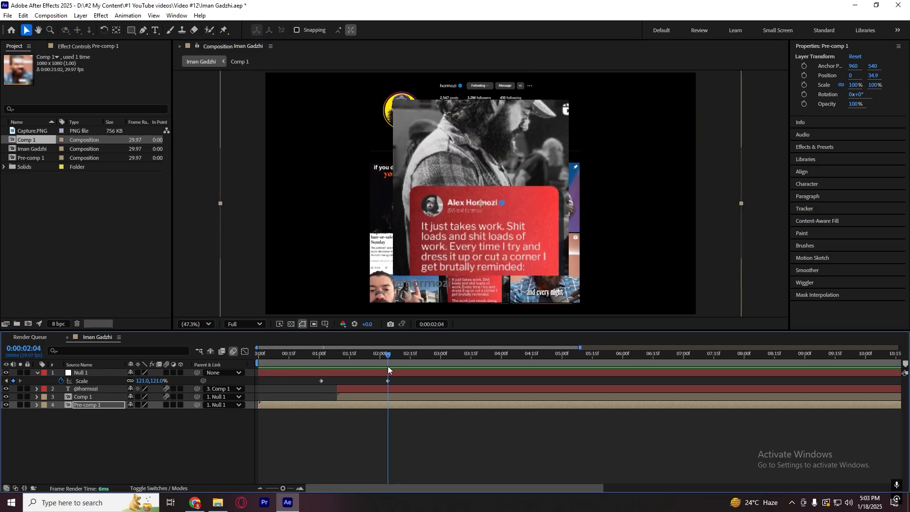
Step: Move Null 1's second Scale keyframe to about 0:00:02:11 and set Comp 1's scale to 51%
left_click(387, 381)
left_click_drag(388, 380, 402, 380)
left_click(400, 397)
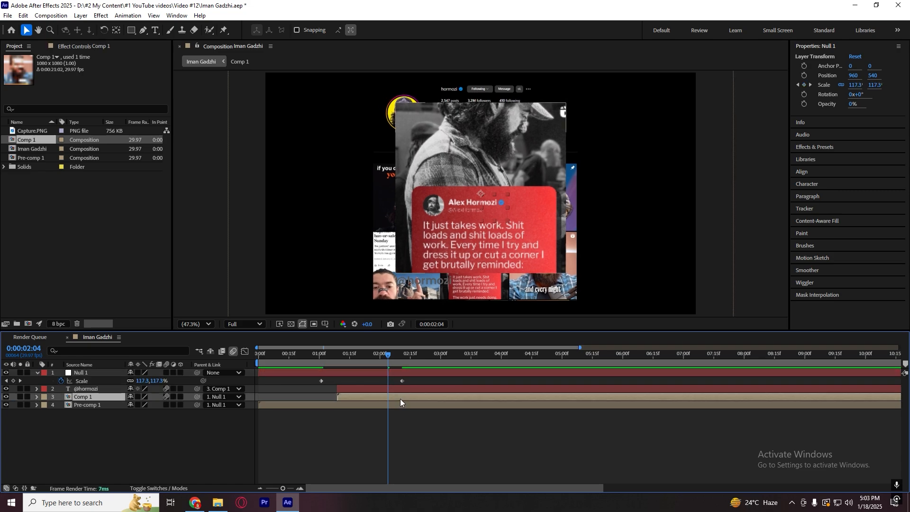
key("s")
left_click_drag(143, 405, 139, 405)
Step: Apply Easy Ease to Null 1's two Scale keyframes and reshape the speed graph into a fast start with a long, slow finish
left_click_drag(400, 379, 292, 386)
key("F9")
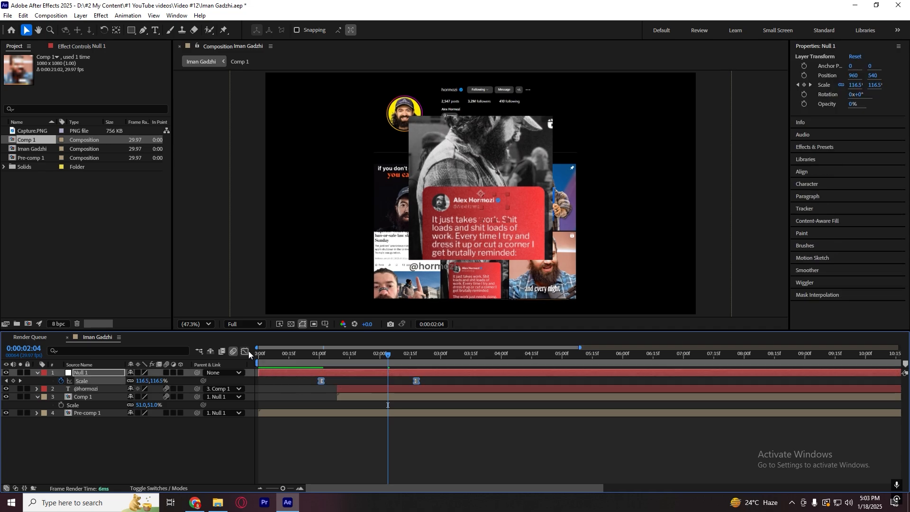
left_click(247, 352)
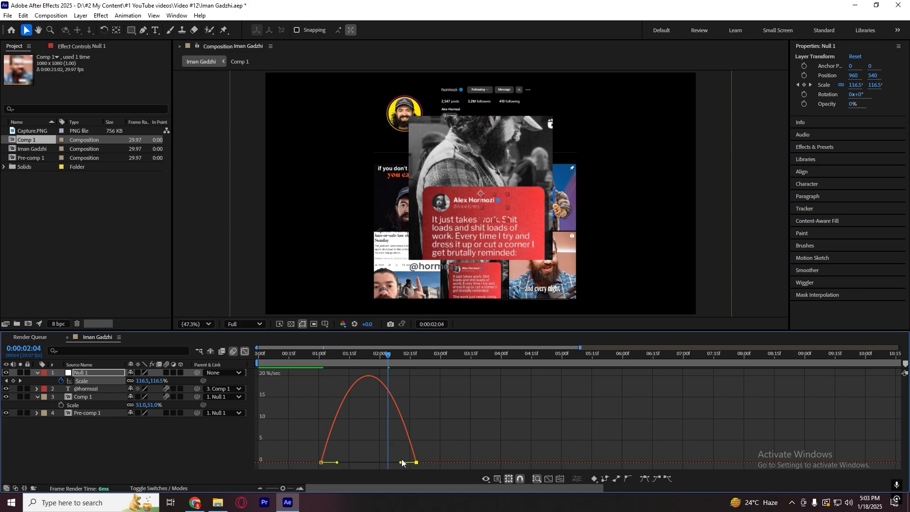
left_click_drag(400, 463, 343, 462)
left_click(324, 361)
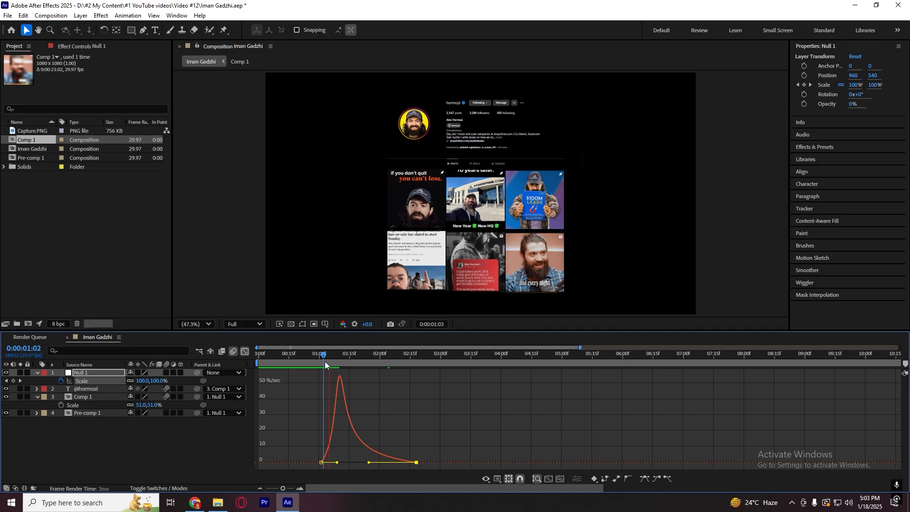
left_click(245, 351)
Step: Preview the eased zoom from the start of the composition and inspect the profile's opening frames around 0:00:00:10
key("Home")
key("space")
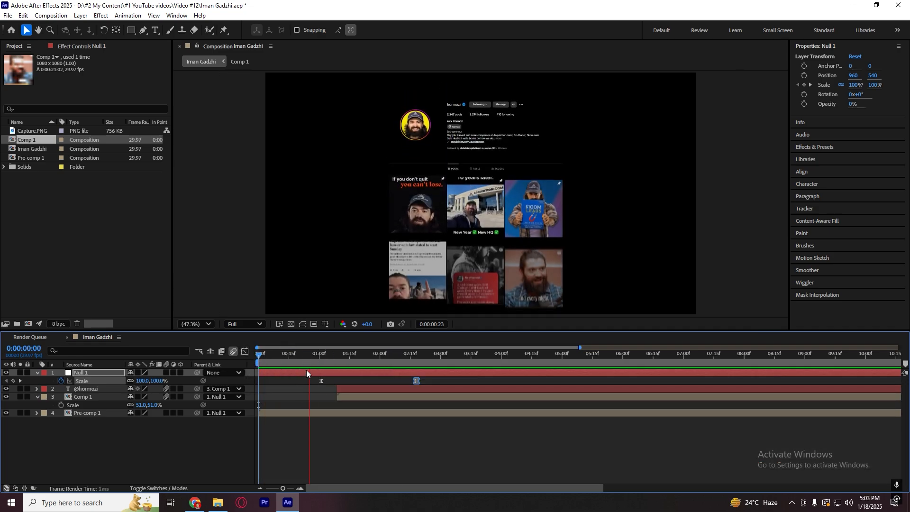
key("space")
left_click(272, 360)
left_click_drag(272, 360, 279, 360)
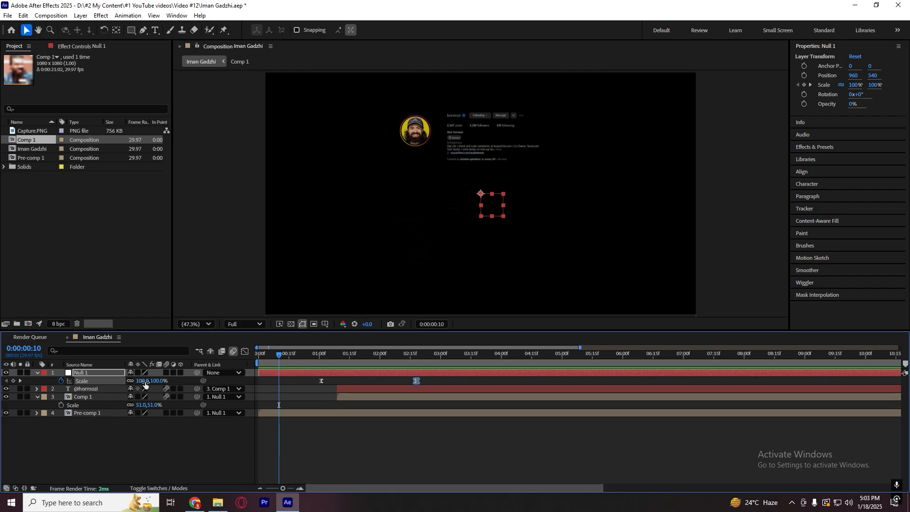
Step: Add an opening Scale keyframe of 113% to Null 1 at 0:00:00:00 and select its opening keyframes
left_click_drag(140, 382, 147, 381)
left_click_drag(278, 381, 259, 381)
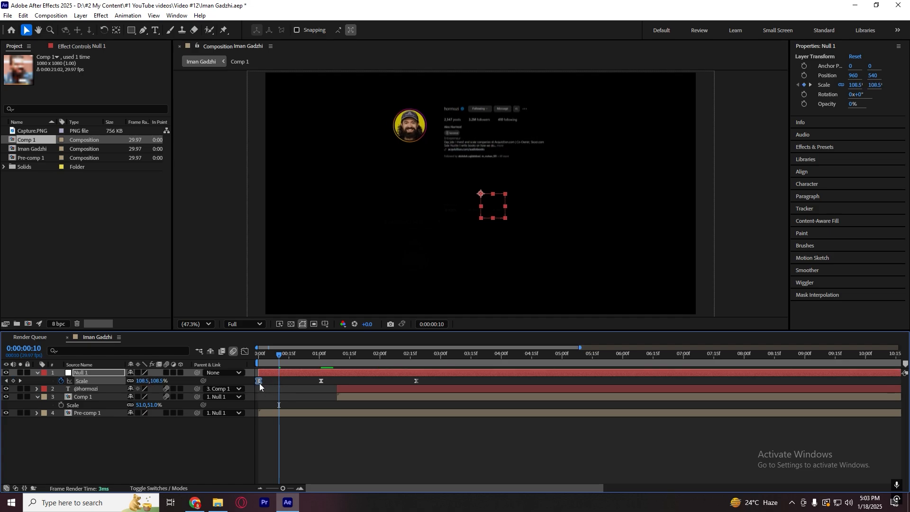
left_click_drag(331, 386, 252, 378)
Step: Reshape the speed graph of Null 1's opening scale-down into a smoother curve peaking slightly after the start, and preview it
left_click(245, 351)
left_click_drag(303, 427, 290, 443)
left_click_drag(279, 355, 238, 360)
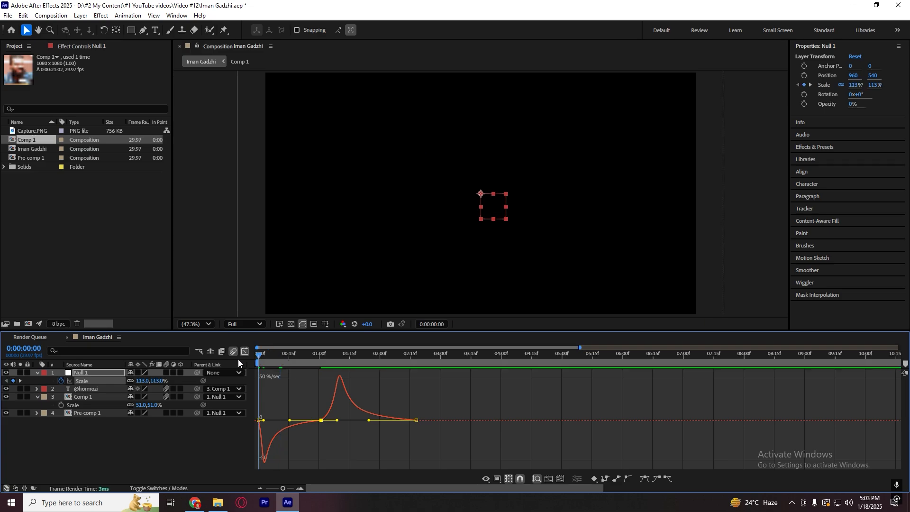
key("space")
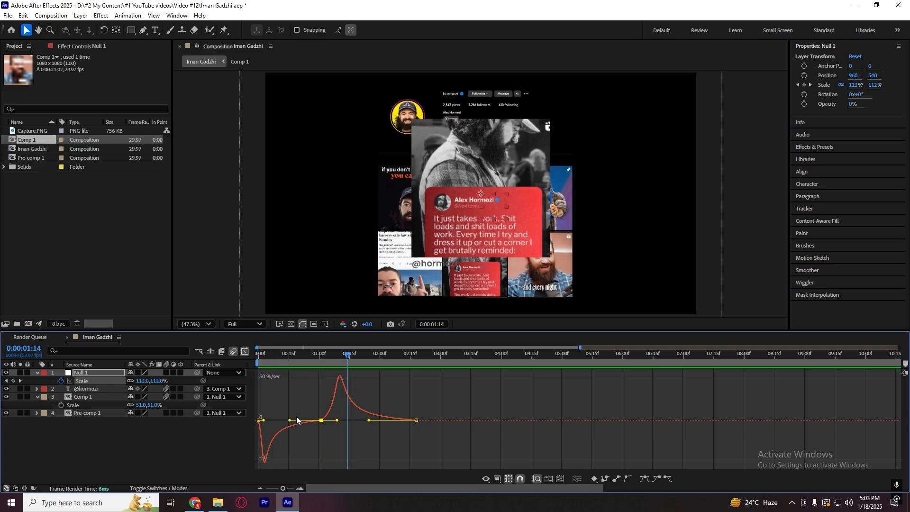
left_click_drag(290, 421, 273, 425)
left_click_drag(273, 359, 238, 362)
key("space")
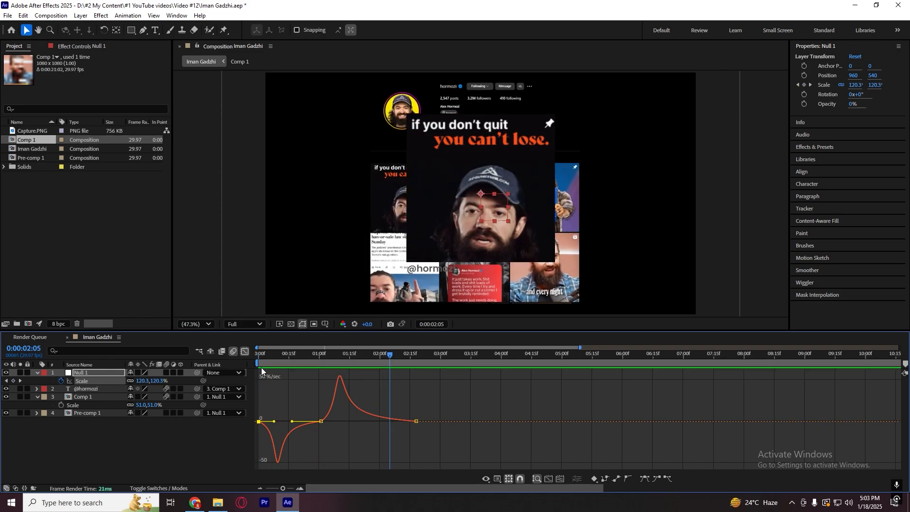
Step: Move Null 1's middle Scale keyframe to about 0:00:01:07 and its last one to about 0:00:03:15
key("shift+F3")
left_click_drag(449, 383, 454, 383)
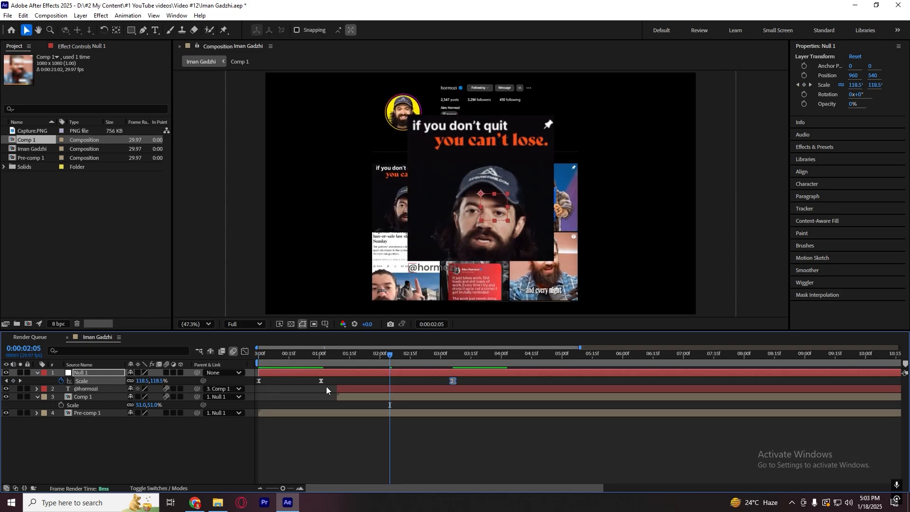
left_click_drag(322, 382, 335, 380)
left_click_drag(454, 382, 473, 382)
left_click(404, 389)
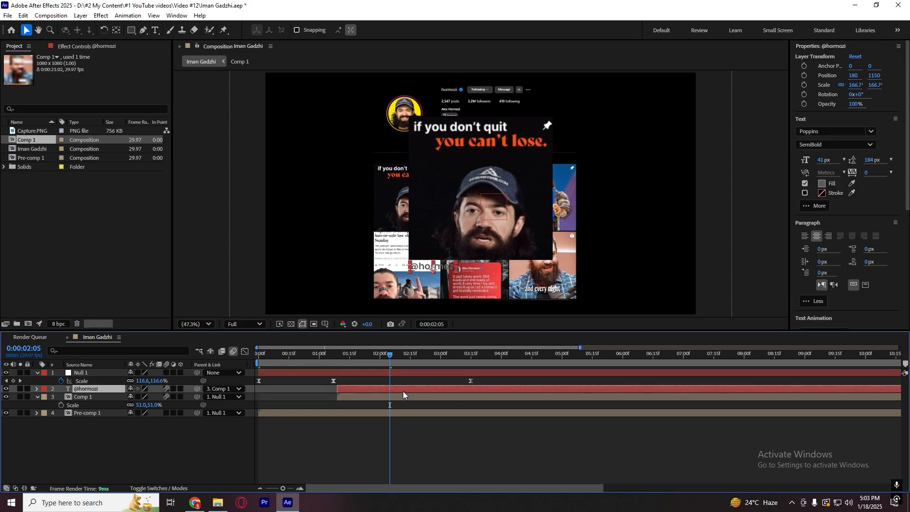
left_click(400, 394, "shift")
left_click_drag(380, 387, 395, 388)
key("Home")
key("space")
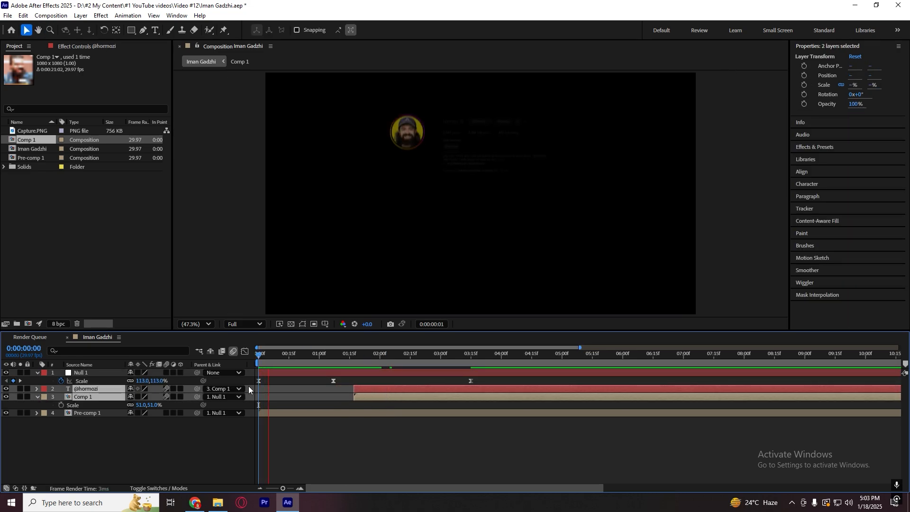
Step: Move Null 1's middle Scale keyframe to about 0:00:01:15 and preview the timing up to Comp 1's entrance at 0:00:01:17
left_click_drag(337, 380, 351, 380)
key("space")
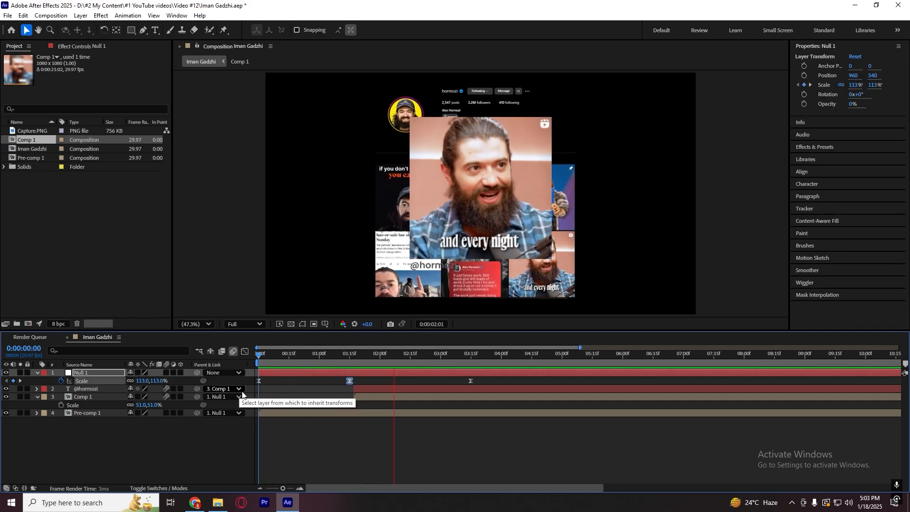
key("space")
key("space")
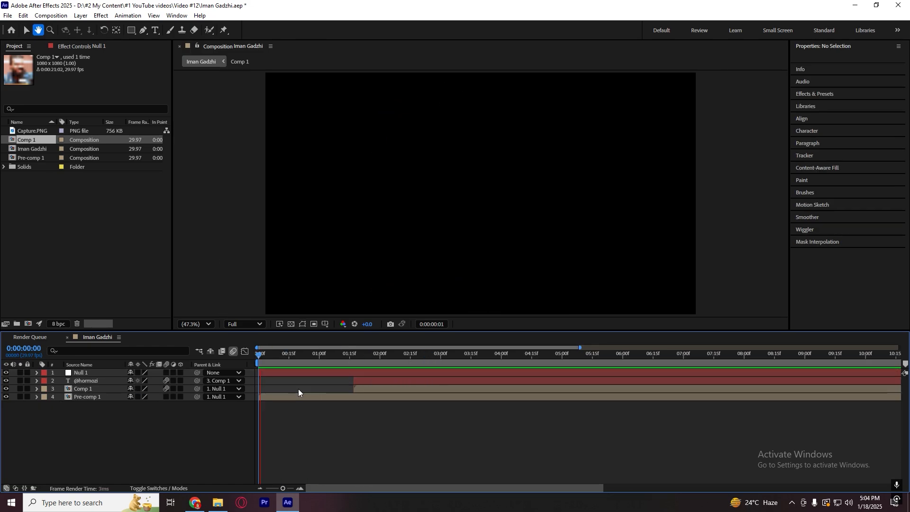
key("space")
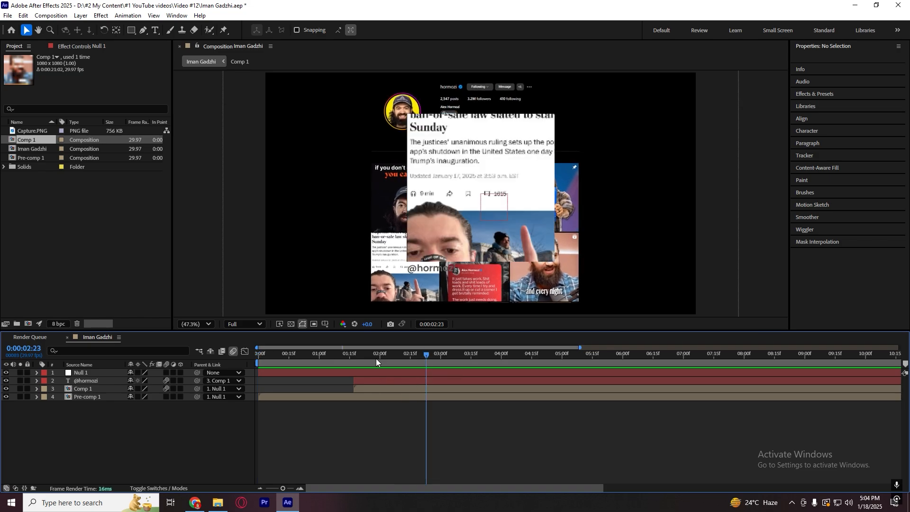
left_click_drag(376, 358, 352, 364)
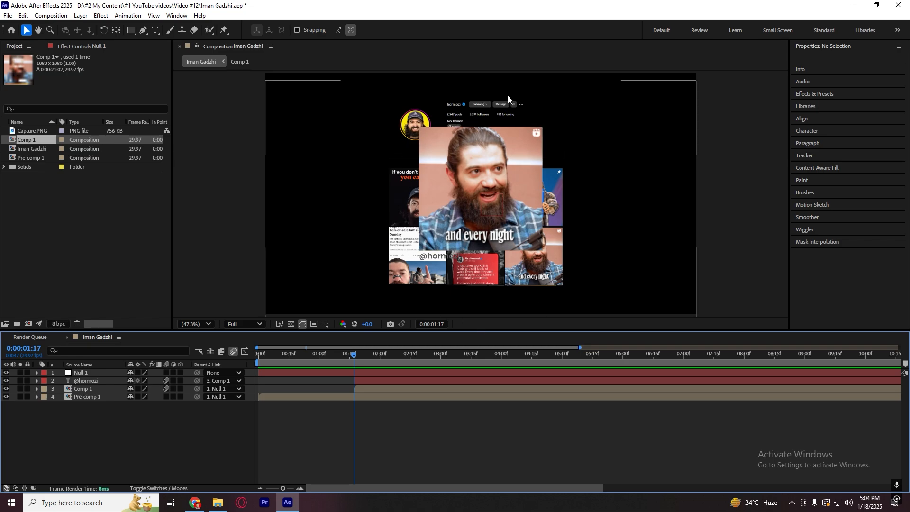
Step: Create a 1920 × 1080 px black solid with colour 000000 and place it directly beneath Comp 1
right_click(200, 422)
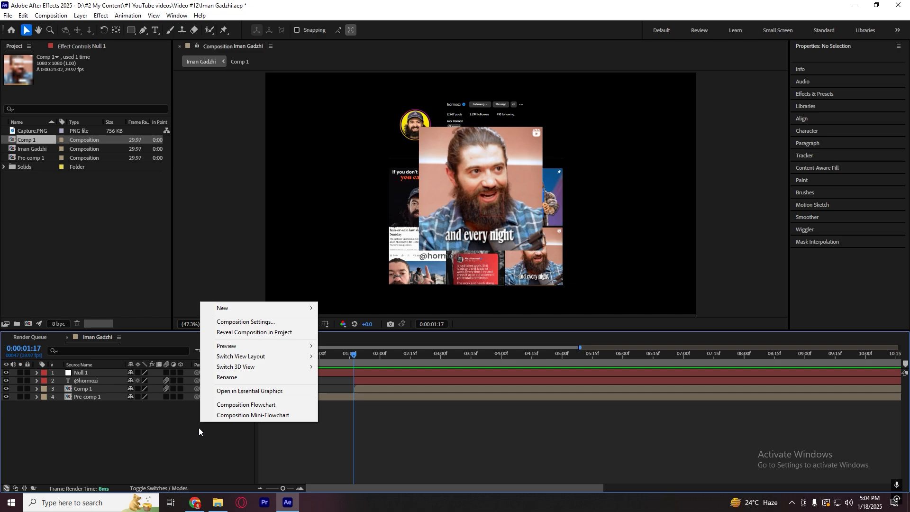
right_click(189, 430)
right_click(171, 425)
right_click(171, 425)
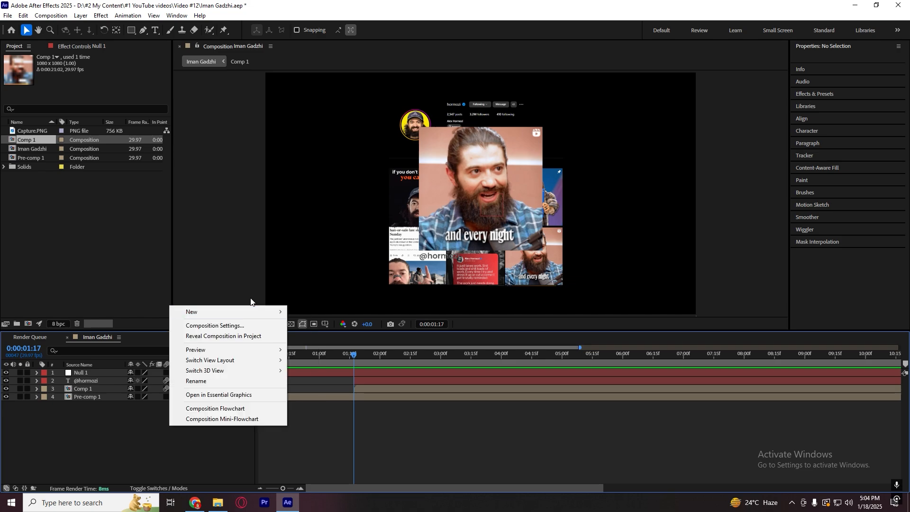
mouse_move(246, 312)
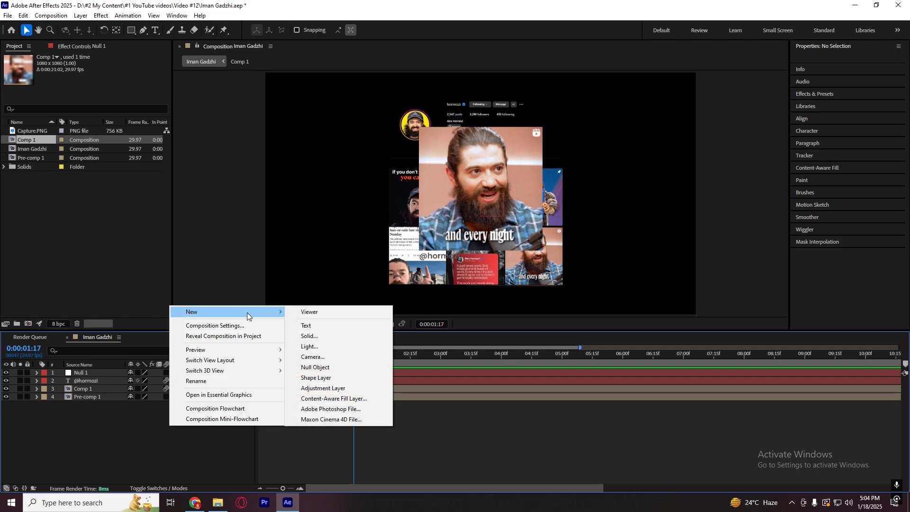
left_click(335, 334)
left_click(447, 321)
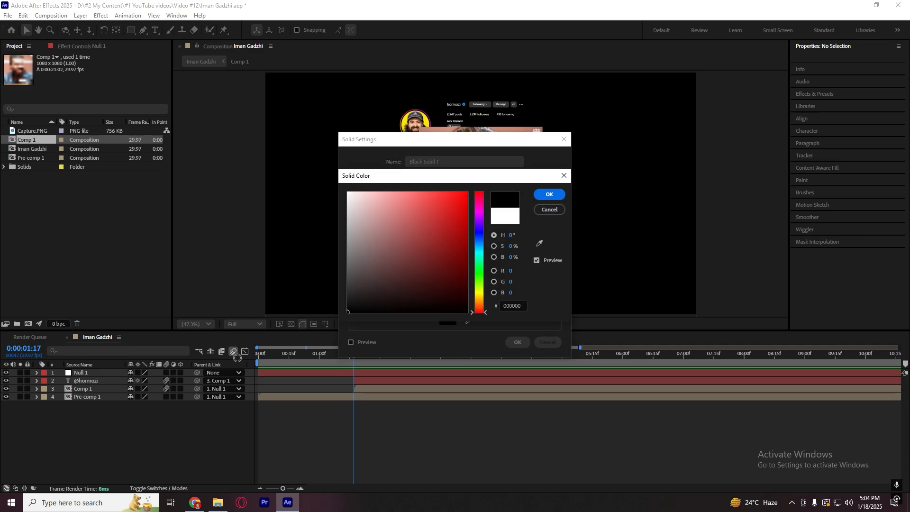
type("000000")
left_click(549, 194)
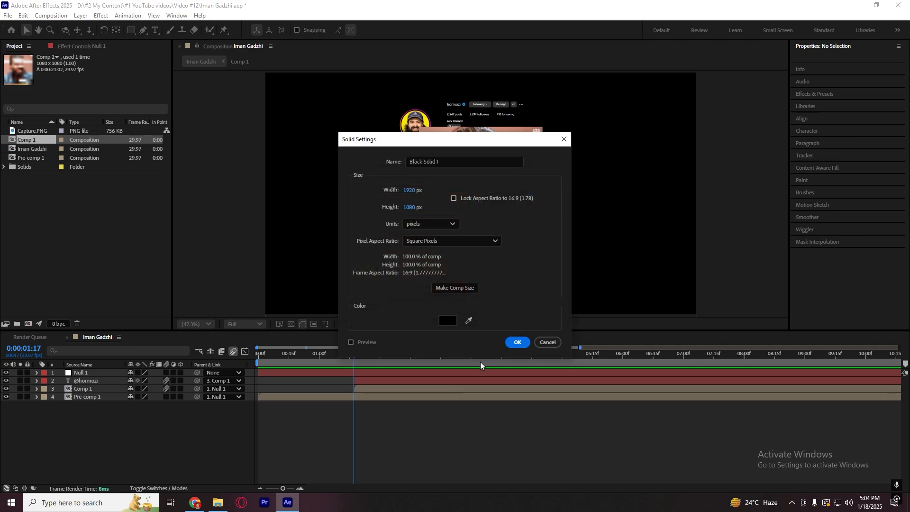
left_click(517, 342)
left_click_drag(113, 369, 122, 407)
Step: Start Black Solid 1 at about 0:00:01:14 and keyframe its opacity from 0% there to 74% at about 0:00:02:10
key("t")
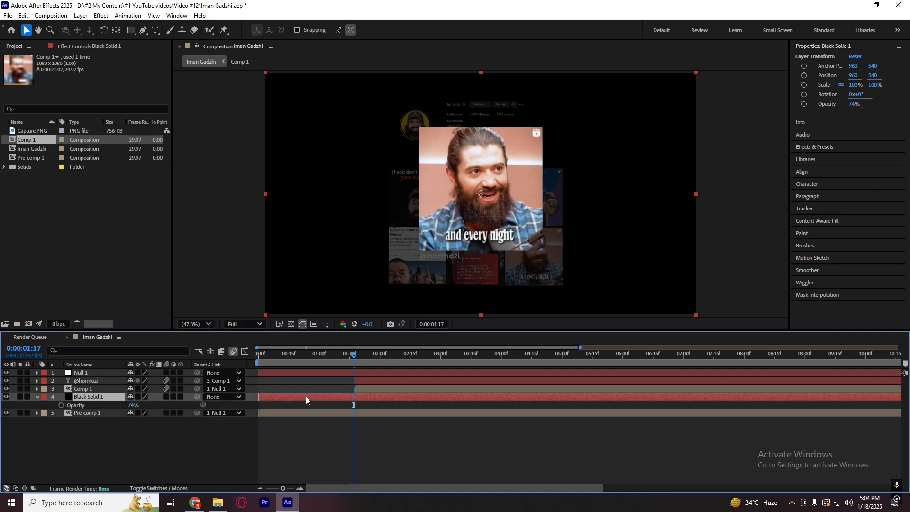
left_click_drag(288, 397, 366, 398)
left_click(61, 405)
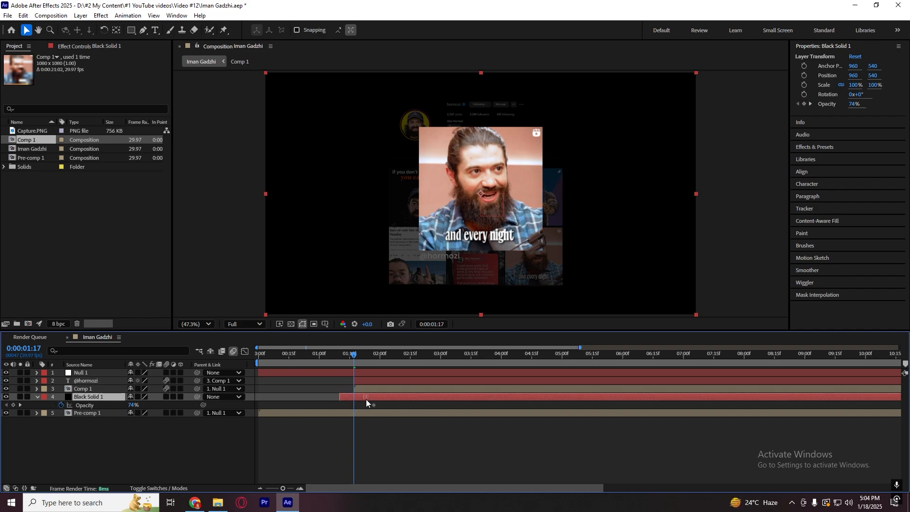
mouse_move(355, 359)
left_mouse_down()
mouse_move(363, 397)
mouse_move(348, 358)
left_mouse_up()
left_click_drag(132, 405, 90, 405)
left_click_drag(382, 405, 400, 405)
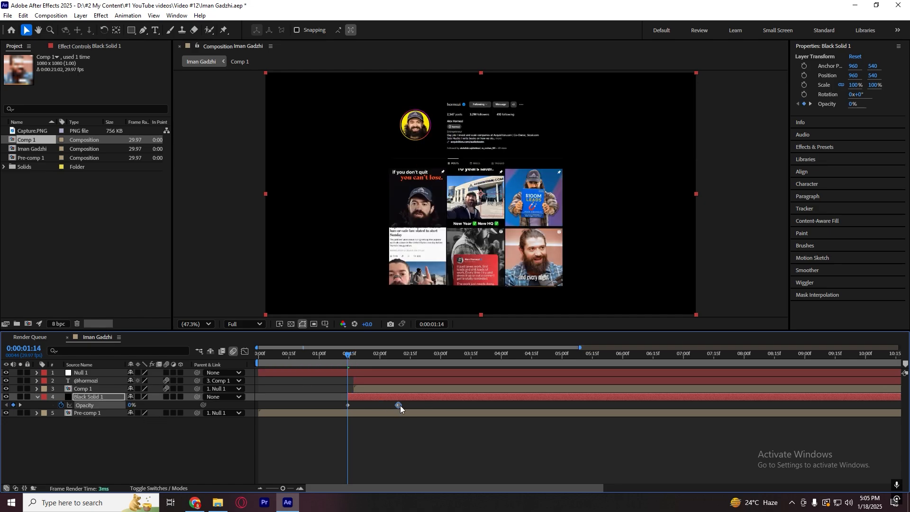
Step: Review the solid's fade-in and set its opacity keyframe at 0:00:02:10 to 80%
left_click(353, 357)
key("space")
left_click(329, 360)
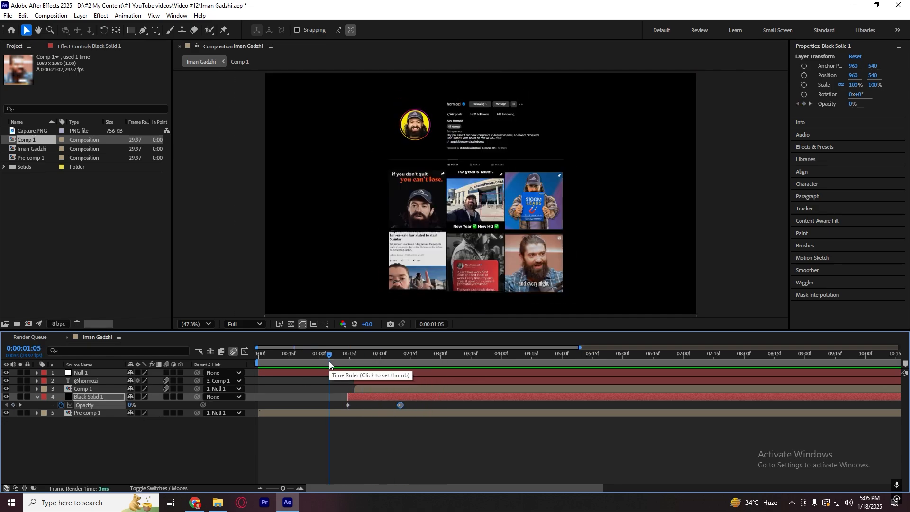
left_click(311, 364)
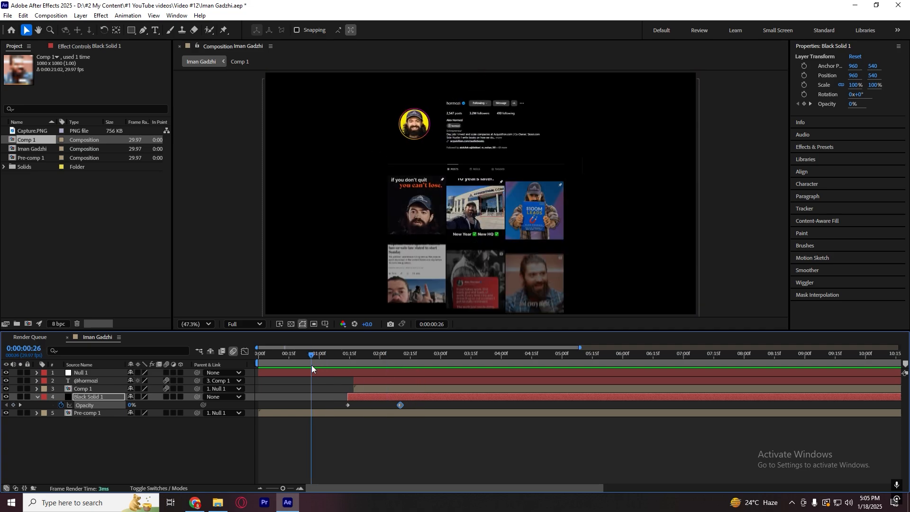
left_click(399, 359)
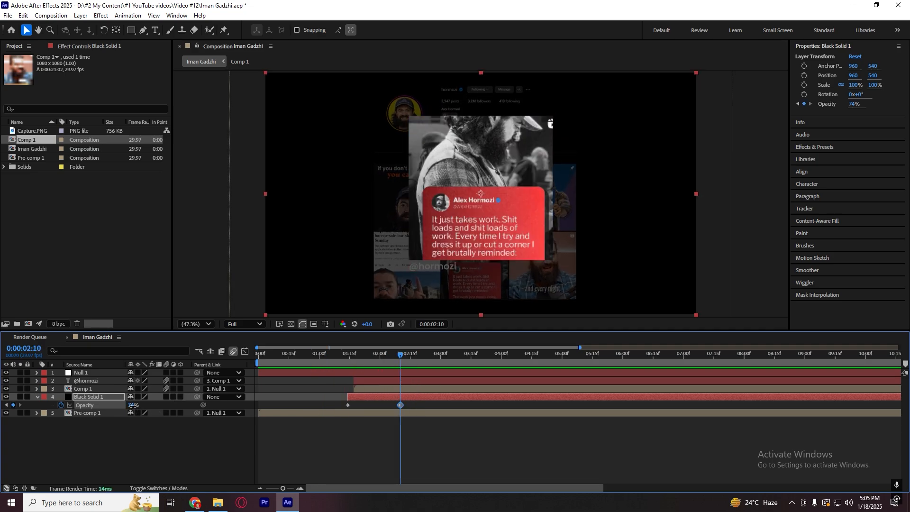
left_click_drag(133, 406, 136, 406)
left_click(145, 468)
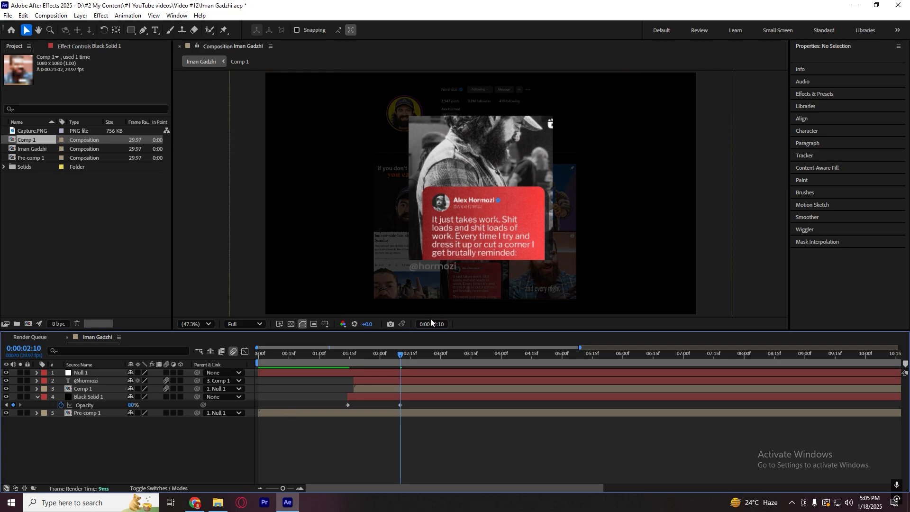
left_click(448, 267)
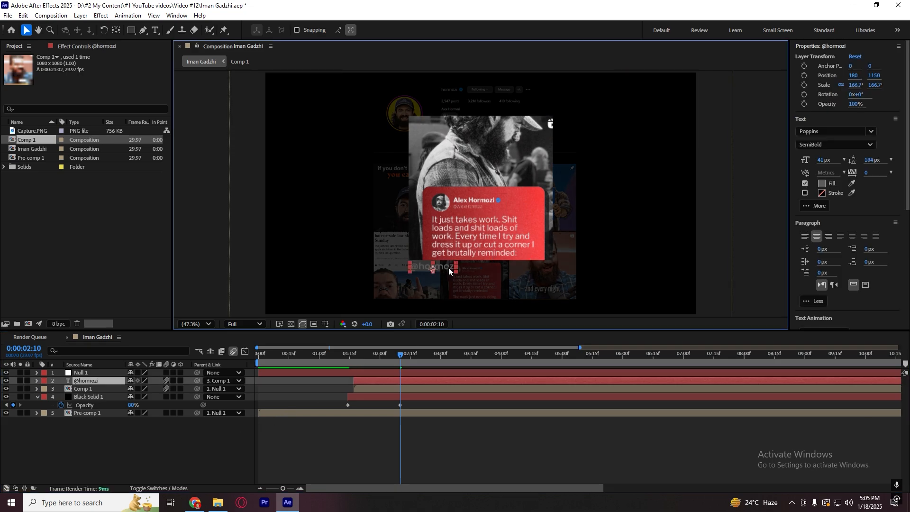
left_click(821, 183)
left_click_drag(353, 255, 338, 251)
left_click(546, 195)
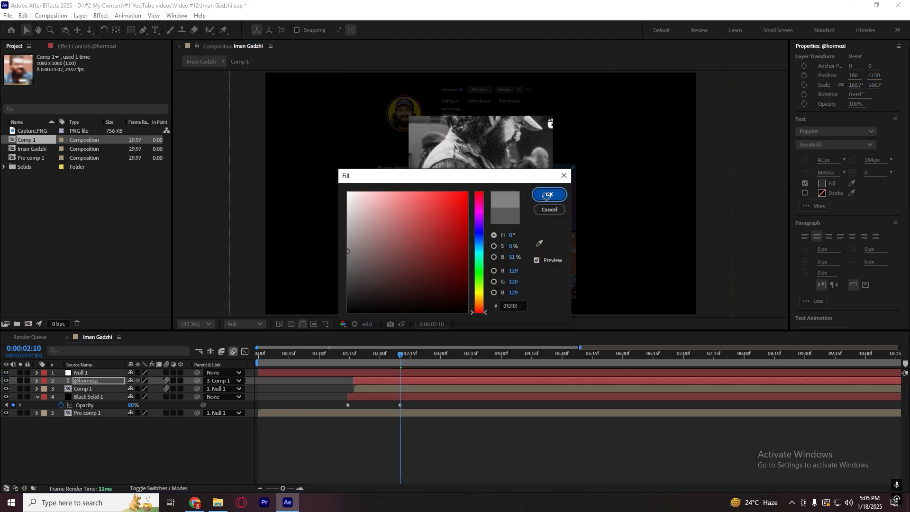
left_click(411, 423)
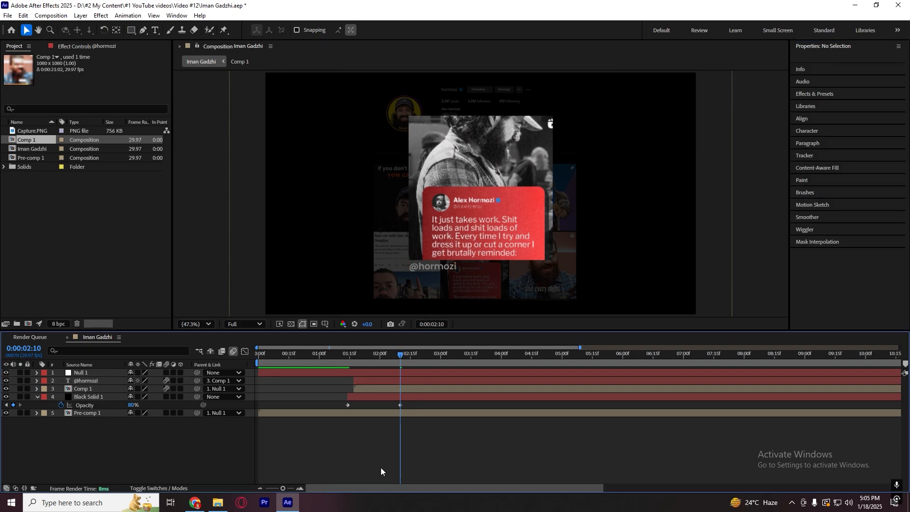
Step: Create an adjustment layer and place it between Black Solid 1 and Pre-comp 1
left_click(332, 287)
right_click(184, 448)
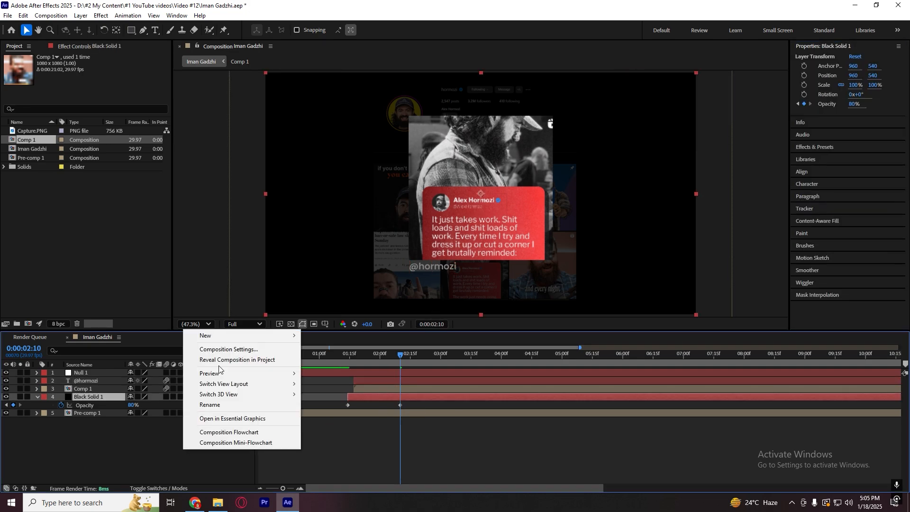
left_click(401, 404)
left_click(225, 454)
right_click(225, 454)
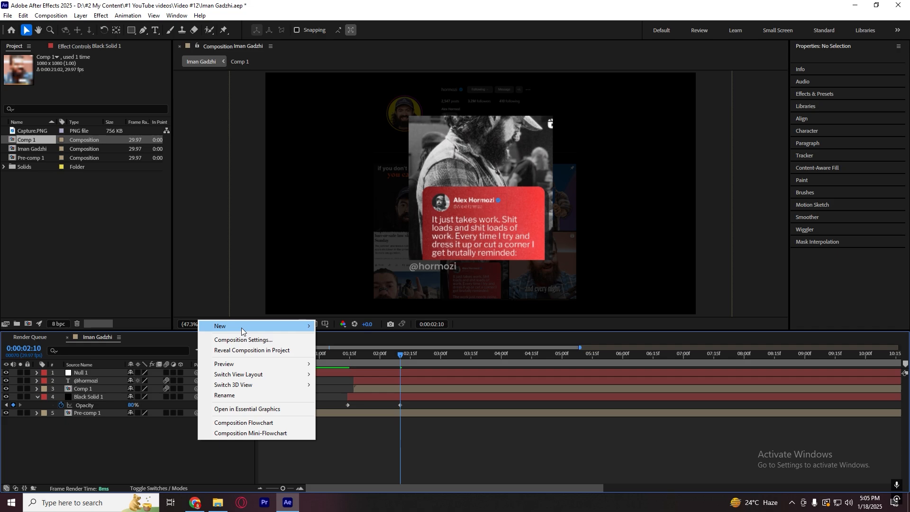
mouse_move(213, 324)
left_click(406, 392)
left_click_drag(103, 376, 111, 416)
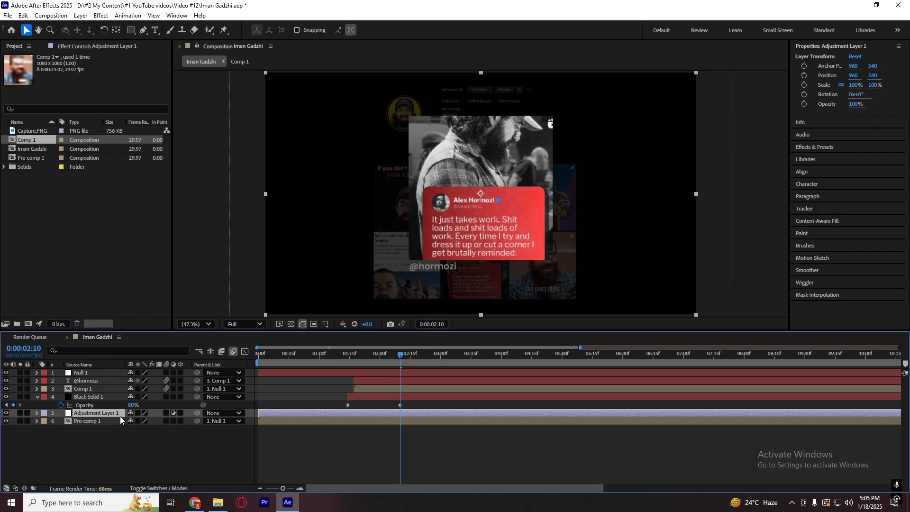
Step: Search the effects for "noise" and apply the Noise effect to Adjustment Layer 1
left_click(815, 146)
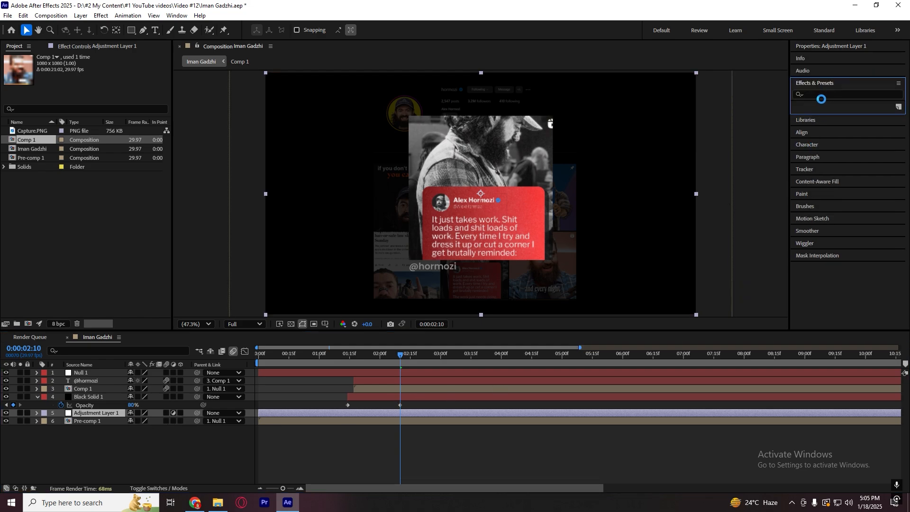
left_click(825, 94)
type("noise")
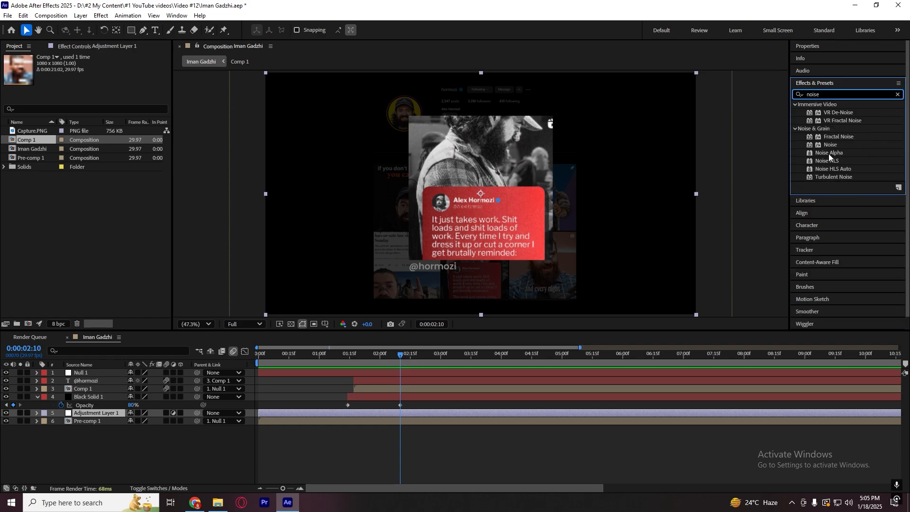
left_click_drag(830, 145, 416, 414)
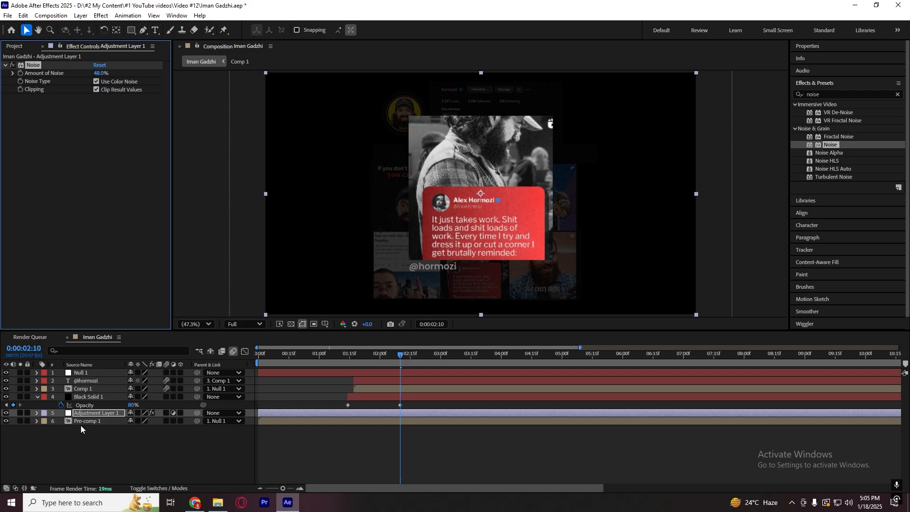
Step: Move Adjustment Layer 1 above Black Solid 1 and set its amount of noise to 10%
left_click_drag(88, 413, 90, 396)
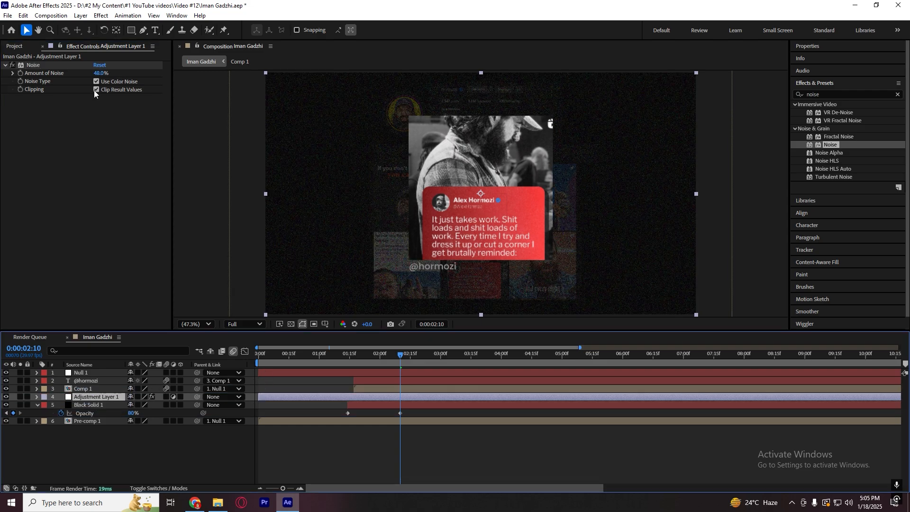
left_click_drag(100, 73, 83, 75)
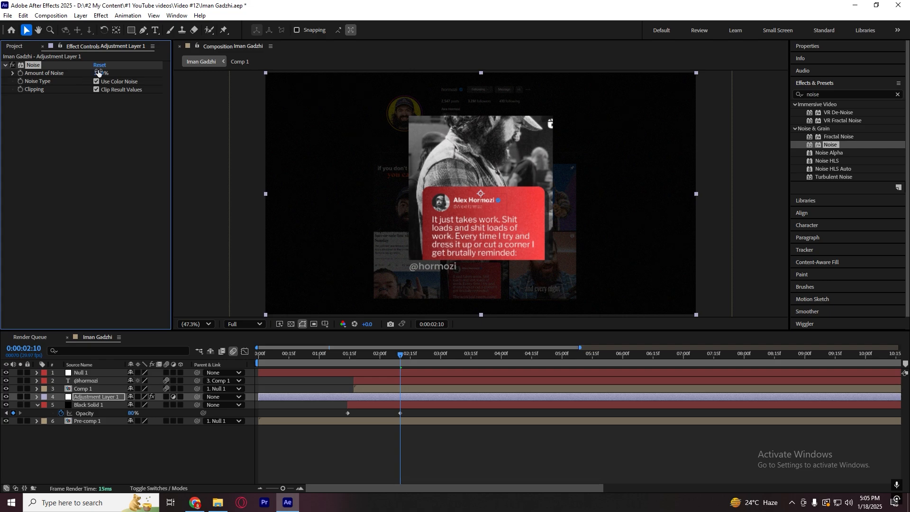
left_click(98, 72)
type("10")
key("Return")
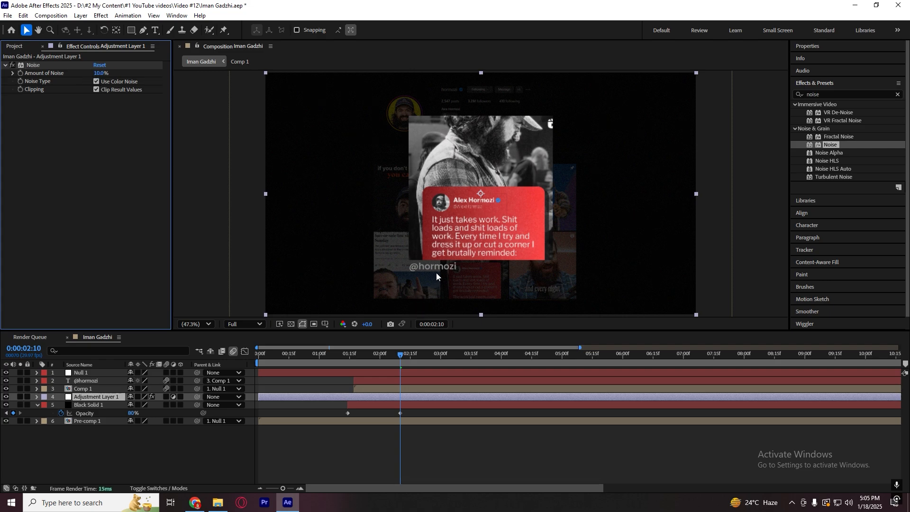
Step: Examine the noise over the darkened background up close, then scrub back to the start of the darkening
scroll(436, 272, "up", 4)
left_click_drag(335, 223, 636, 223)
left_click_drag(251, 214, 606, 212)
scroll(462, 218, "down", 5)
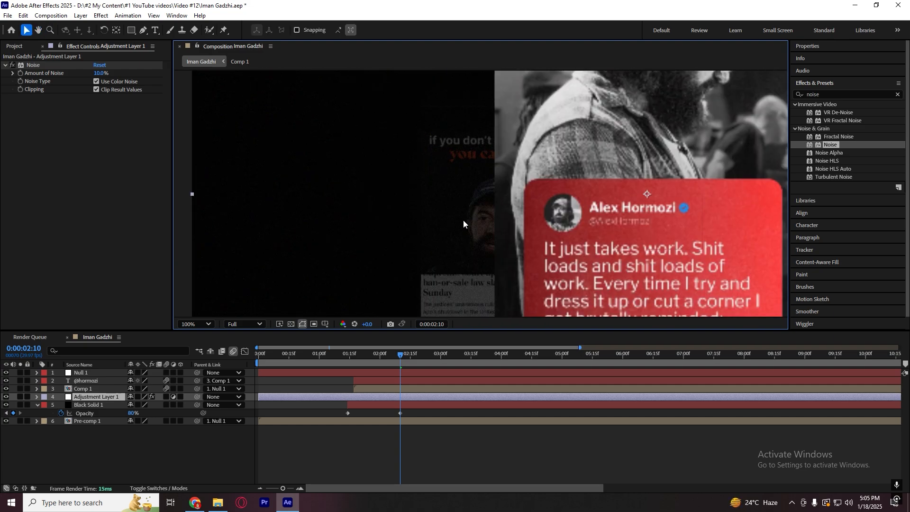
left_click_drag(400, 360, 354, 365)
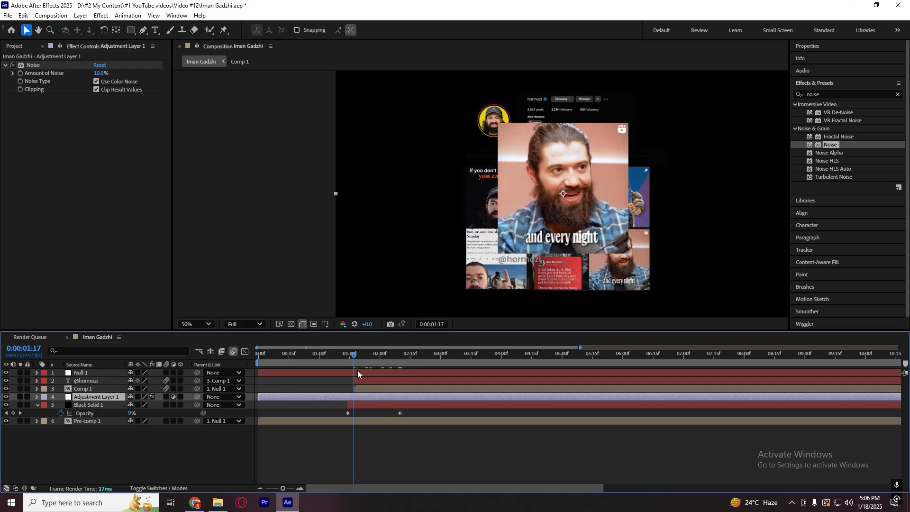
Step: Try to trim Adjustment Layer 1's start to 0:00:01:14 and keyframe its opacity there
left_click(362, 411)
key("u")
key("u")
left_click(335, 399)
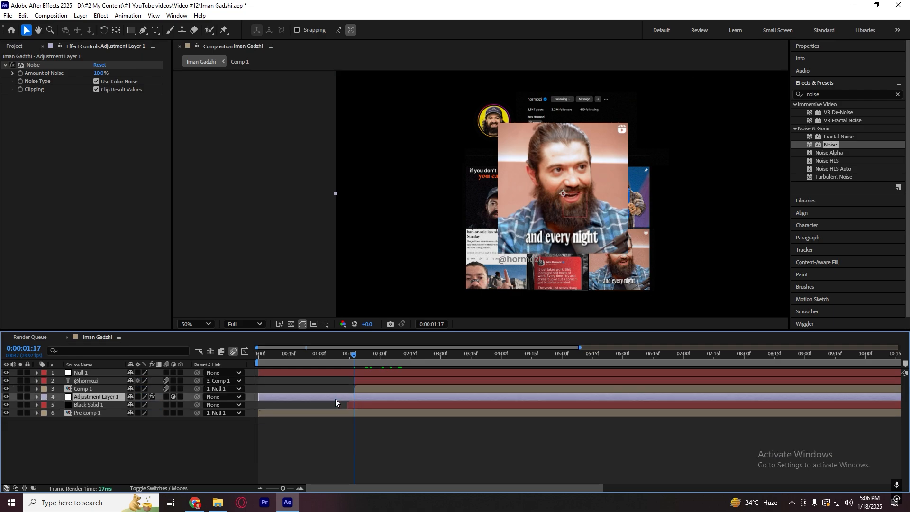
left_click_drag(257, 397, 343, 399)
left_click_drag(360, 352, 346, 360)
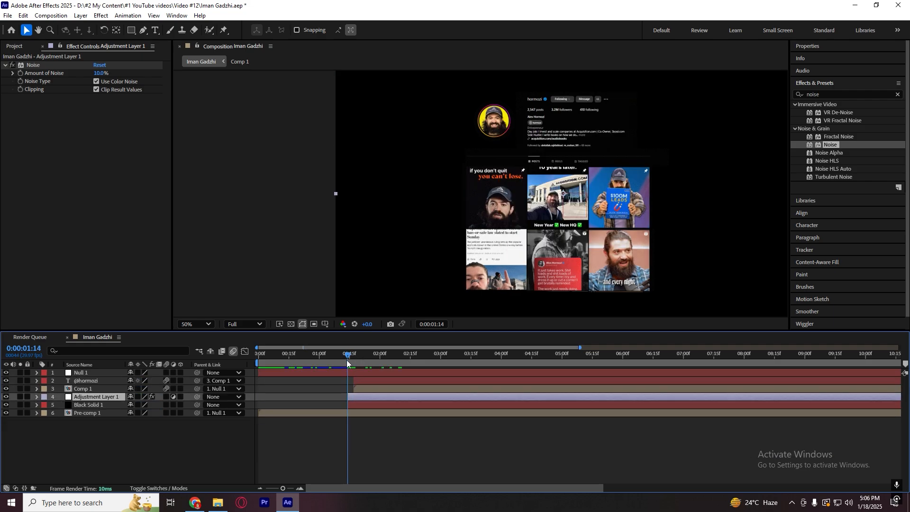
key("t")
left_click(60, 404)
key("ctrl+z")
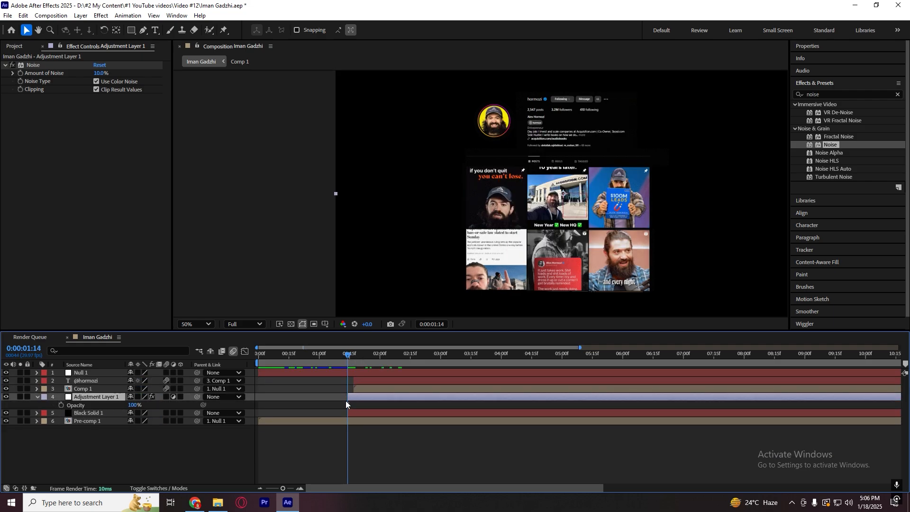
key("ctrl+z")
Step: Preview the animation from the start with all layer properties collapsed, up to 0:00:02:26
left_click_drag(348, 354, 204, 407)
key("F2")
key("u")
key("u")
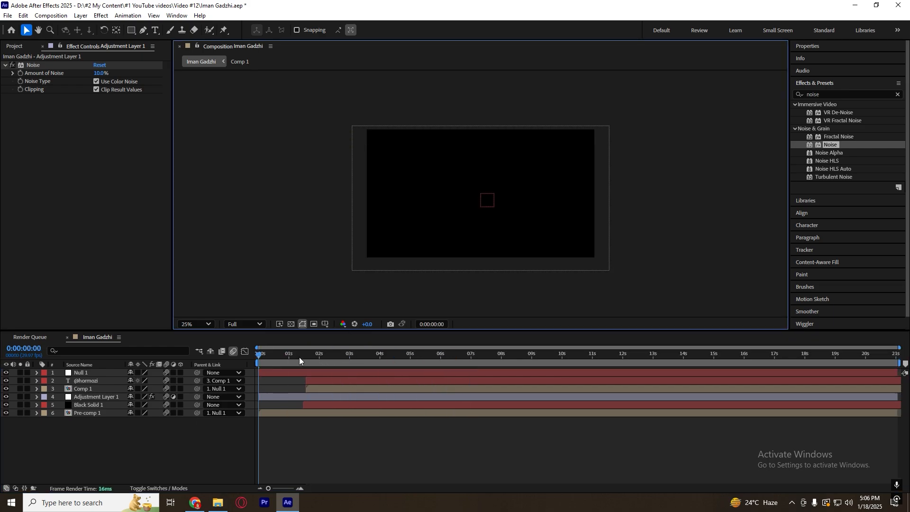
left_click_drag(300, 358, 345, 368)
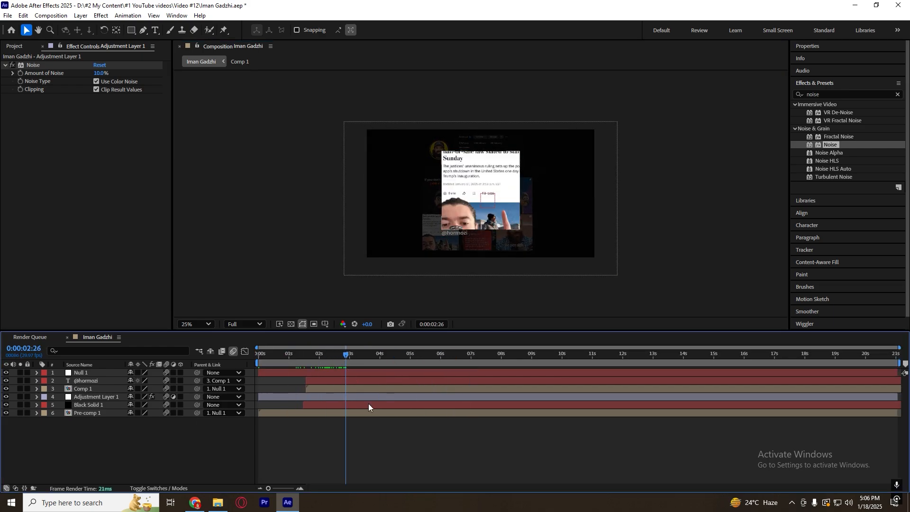
Step: Create a new adjustment layer on top of the stack and apply the CC Vignette effect to it
right_click(208, 443)
mouse_move(266, 331)
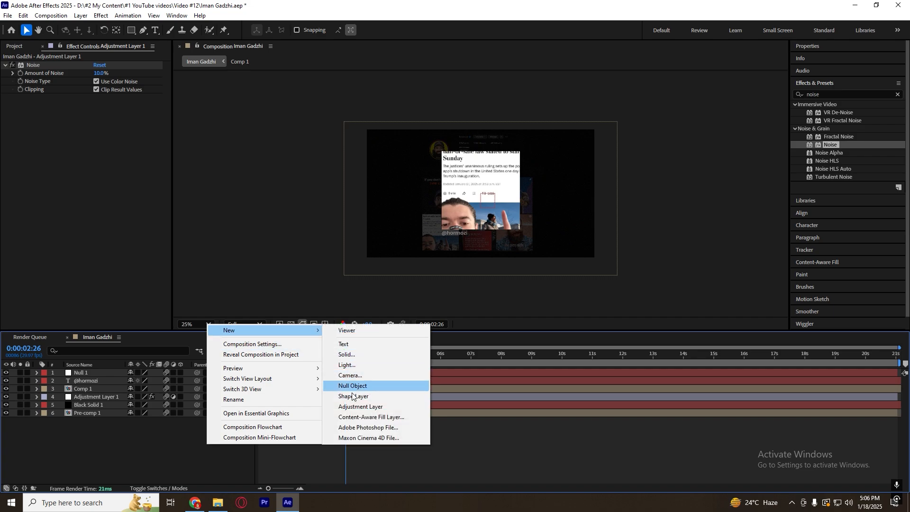
left_click(359, 406)
left_click(846, 93)
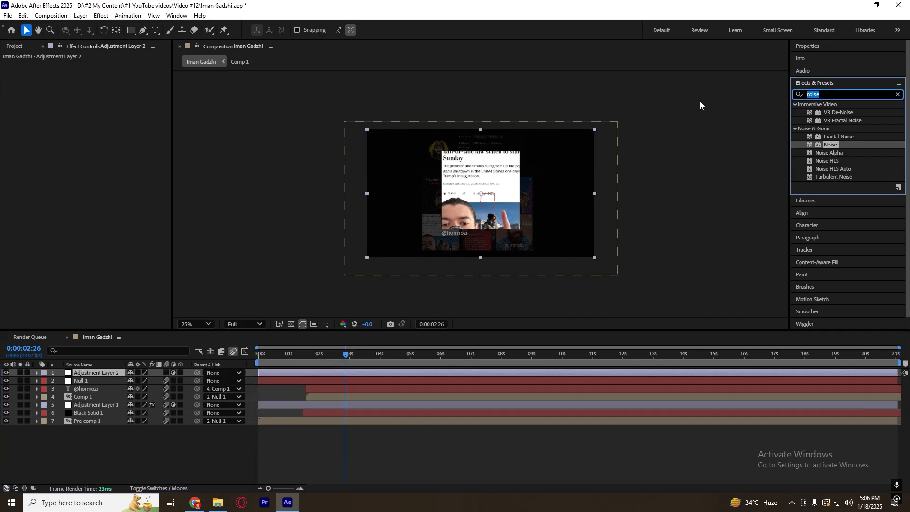
type("cc vigne")
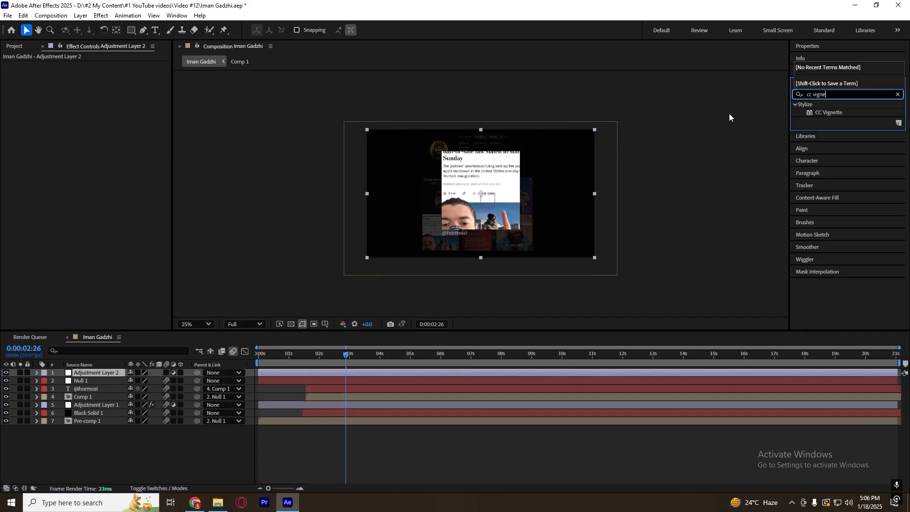
left_click_drag(823, 110, 390, 372)
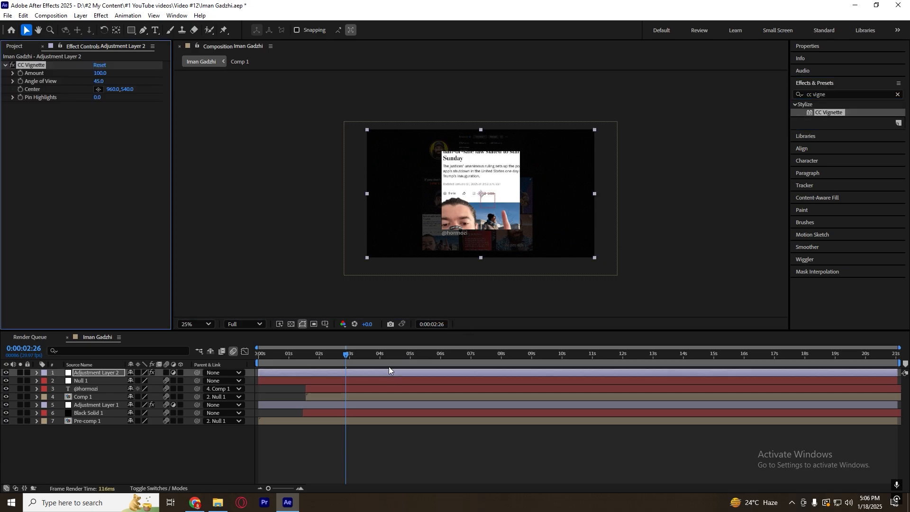
Step: Try CC Vignette amounts of 166 and 287 on Adjustment Layer 2, previewing the animation from the start
left_click_drag(99, 76, 129, 74)
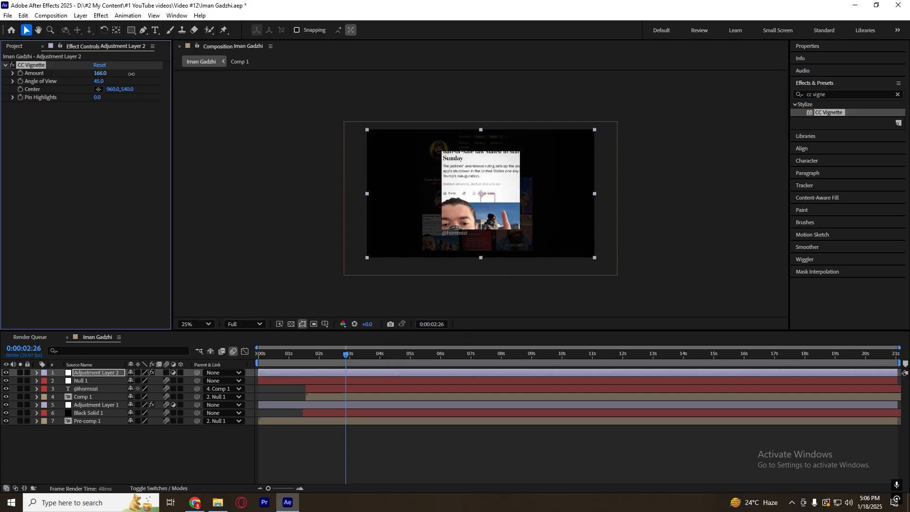
left_click_drag(262, 355, 179, 373)
key("space")
scroll(520, 191, "up", 2)
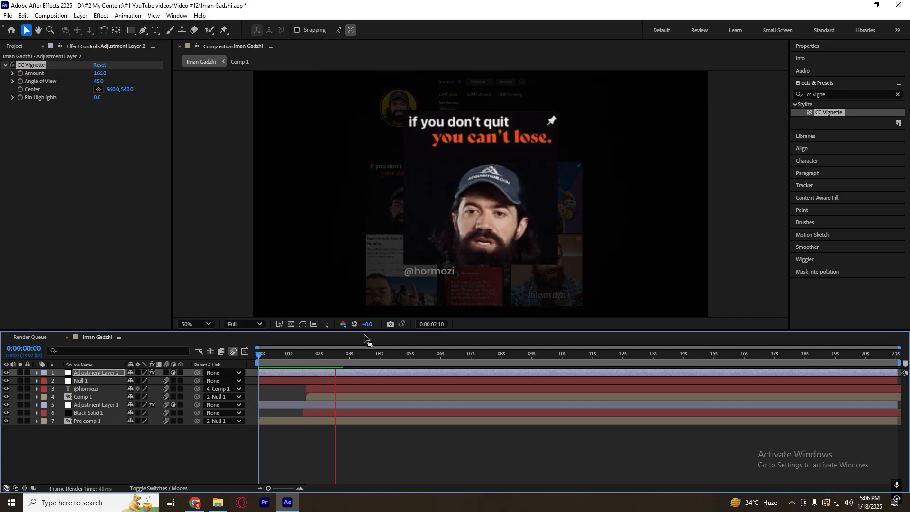
key("space")
key("Page_Up")
left_click_drag(101, 73, 132, 73)
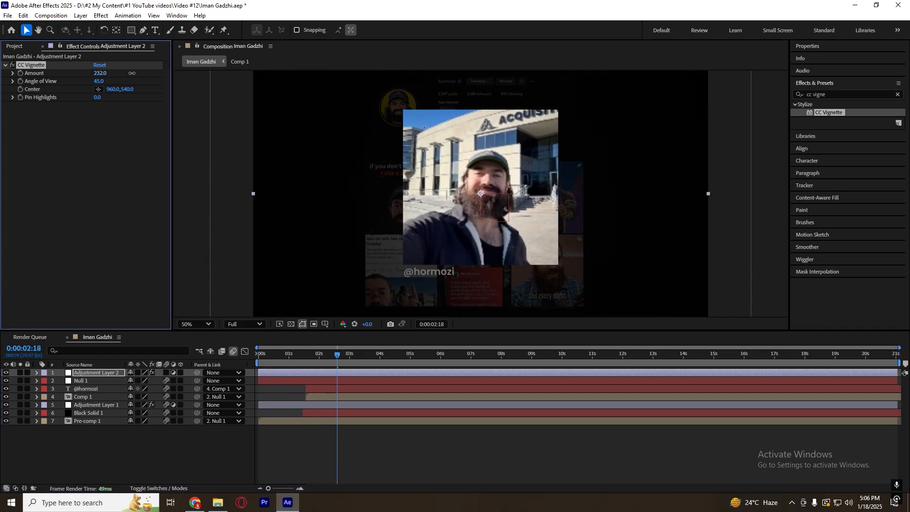
left_click_drag(320, 358, 243, 360)
key("space")
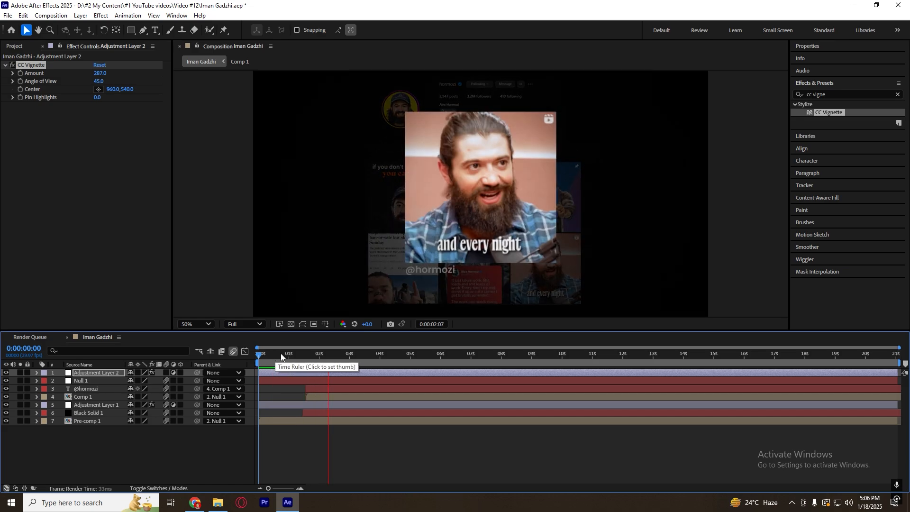
Step: Set CC Vignette's amount to 332 and its angle of view to 53.5, and preview the animation from the start
left_click_drag(99, 81, 114, 82)
left_click_drag(297, 361, 343, 367)
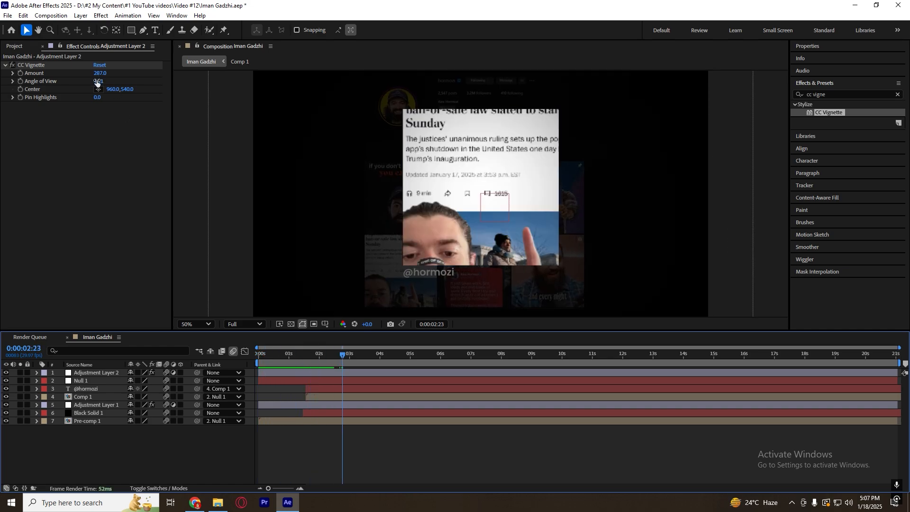
left_click_drag(96, 81, 151, 81)
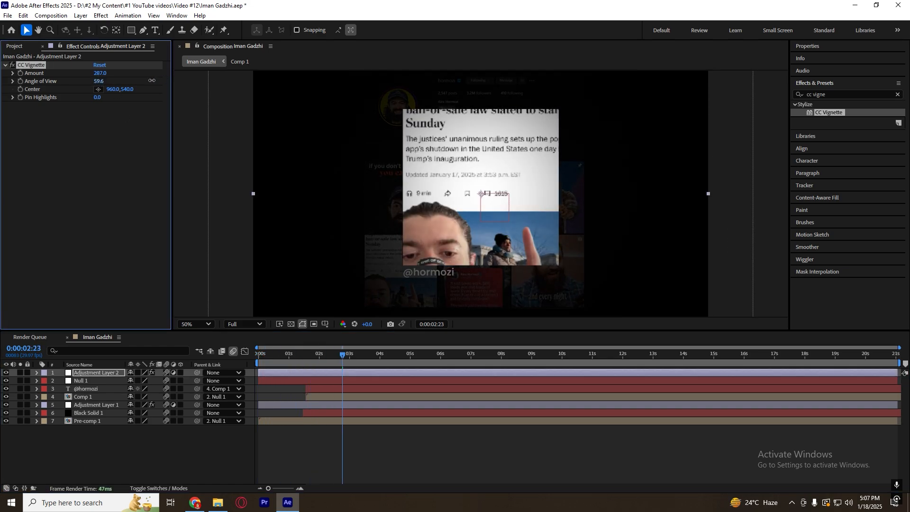
left_click_drag(97, 73, 78, 85)
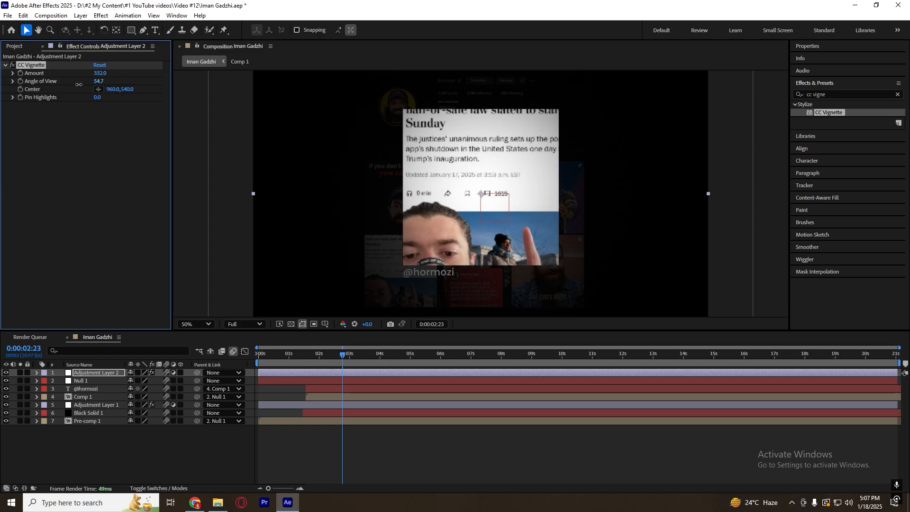
left_click_drag(280, 354, 215, 366)
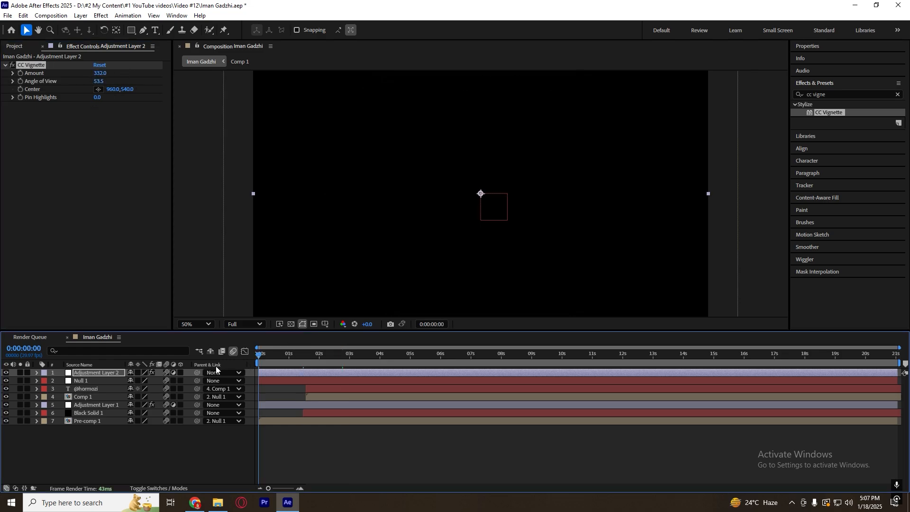
key("space")
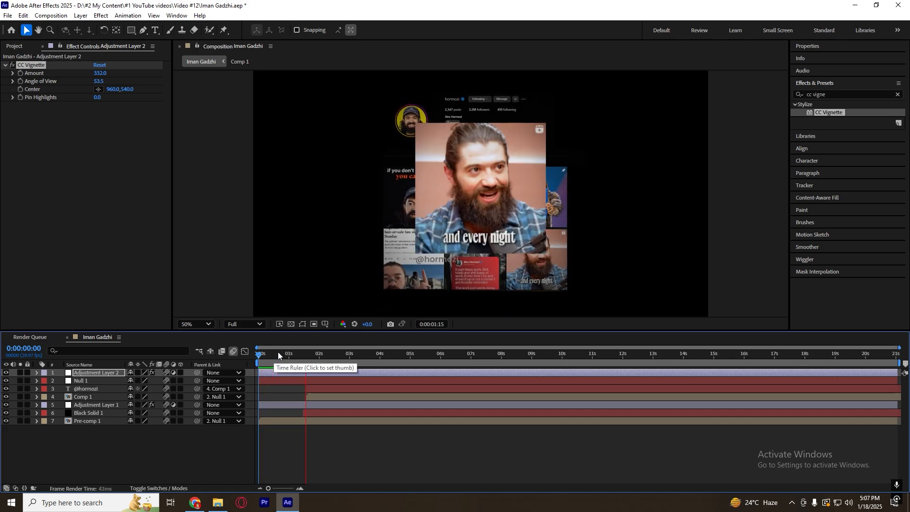
left_click(394, 468)
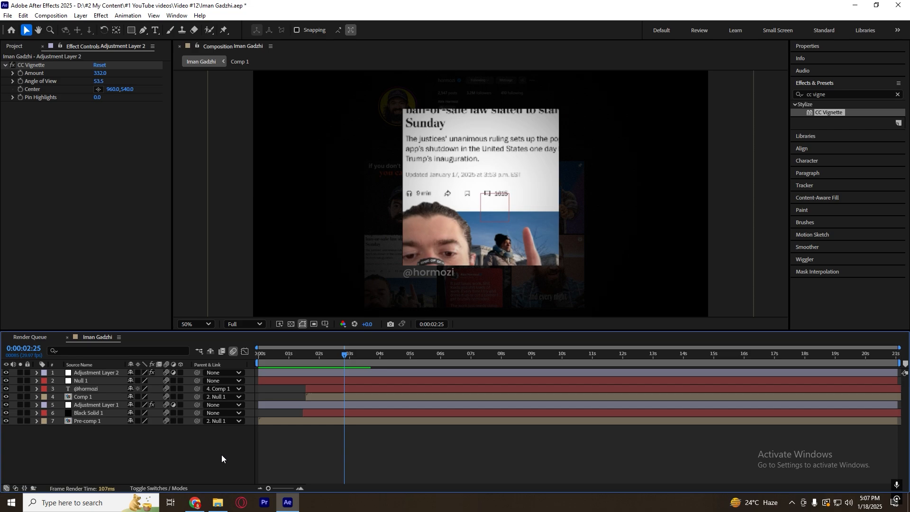
Step: Create another adjustment layer on top and apply the CC Lens effect to it
right_click(202, 454)
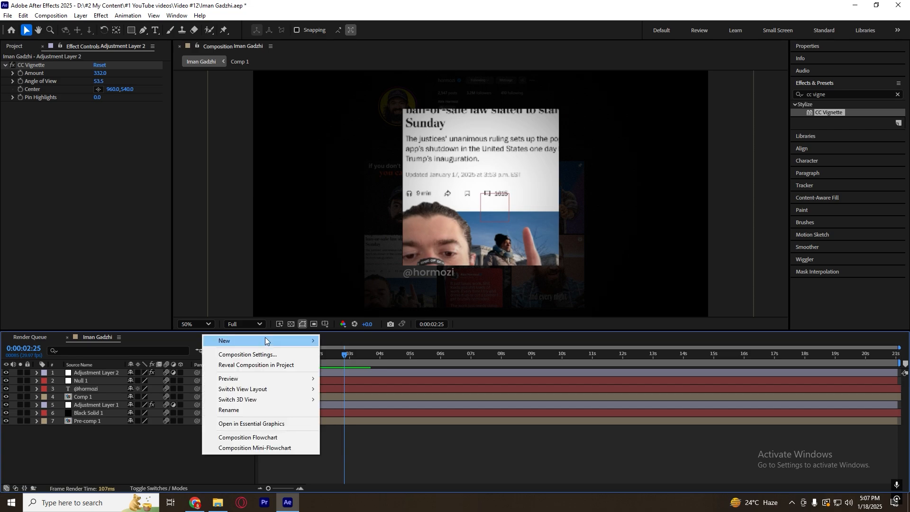
mouse_move(265, 337)
left_click(360, 415)
key("ctrl+5")
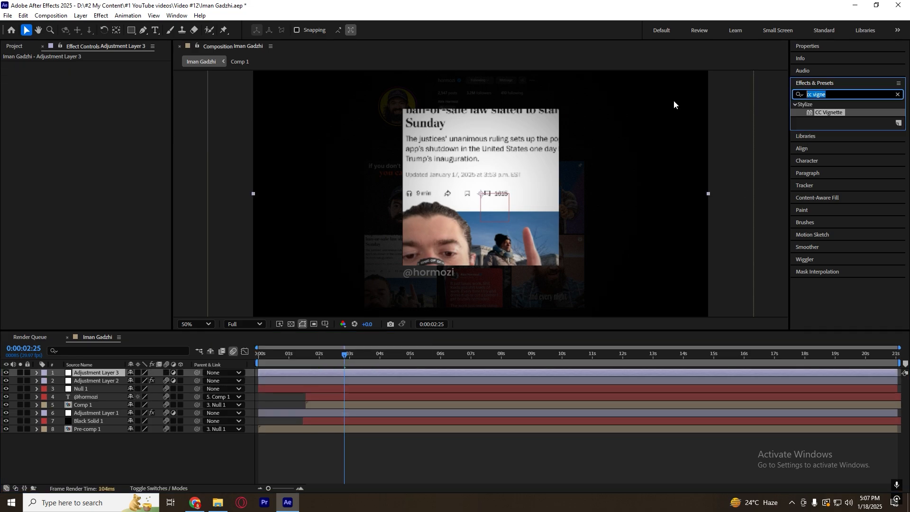
type("lens")
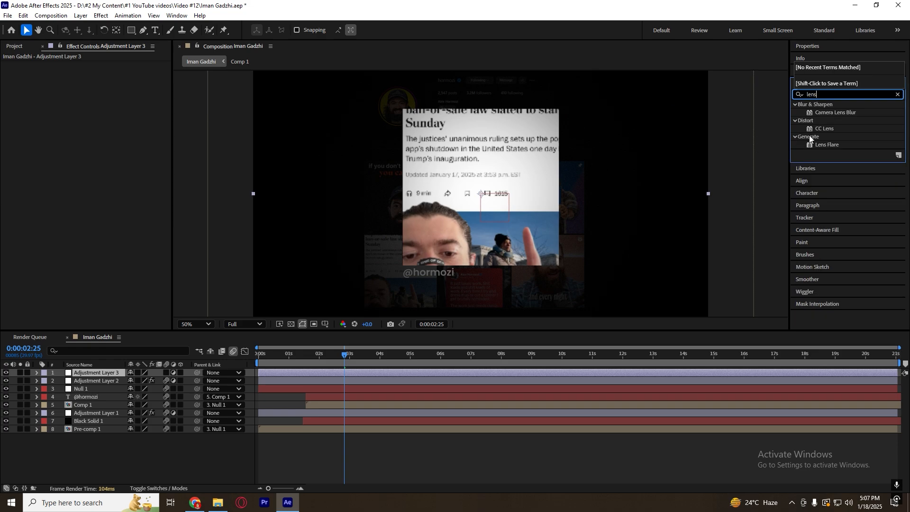
left_click_drag(824, 128, 396, 373)
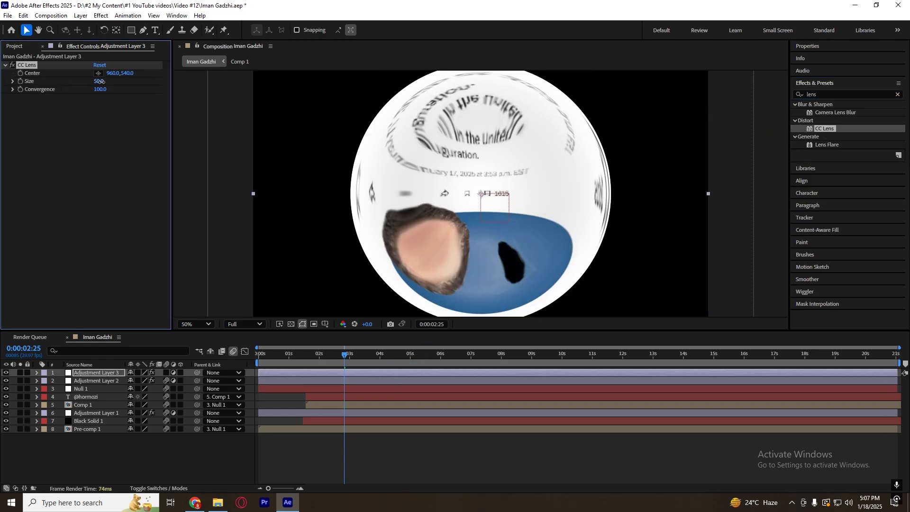
Step: Try CC Lens sizes of 293 and 240 on Adjustment Layer 3, previewing the animation after each
left_click_drag(102, 82, 218, 82)
left_click(259, 354)
key("space")
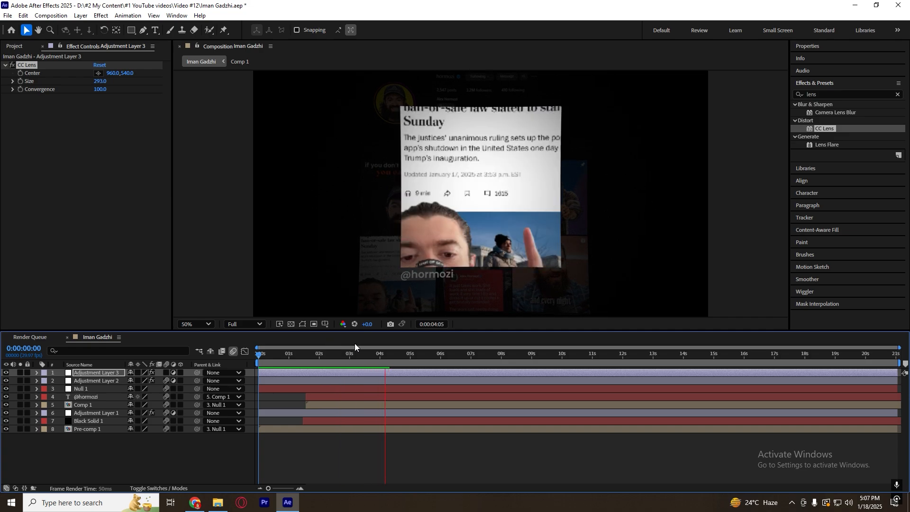
key("space")
left_click_drag(101, 81, 76, 81)
left_click_drag(275, 355, 218, 363)
key("space")
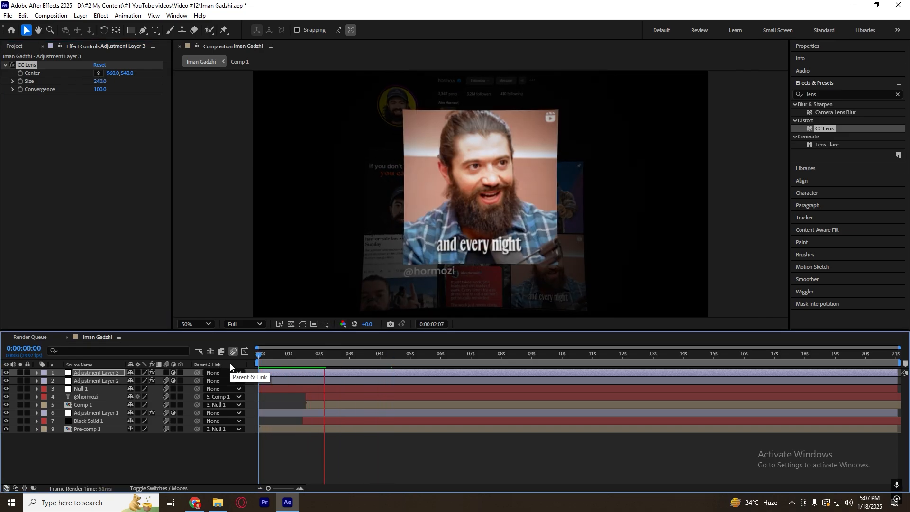
key("space")
Step: Set the CC Lens size to 282 and preview the animation from the start
left_click_drag(101, 81, 121, 81)
left_click_drag(339, 354, 248, 363)
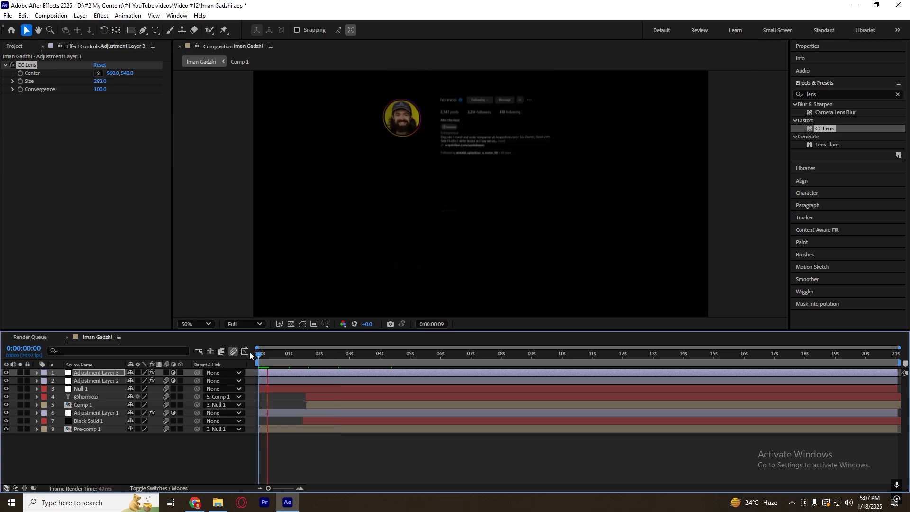
key("space")
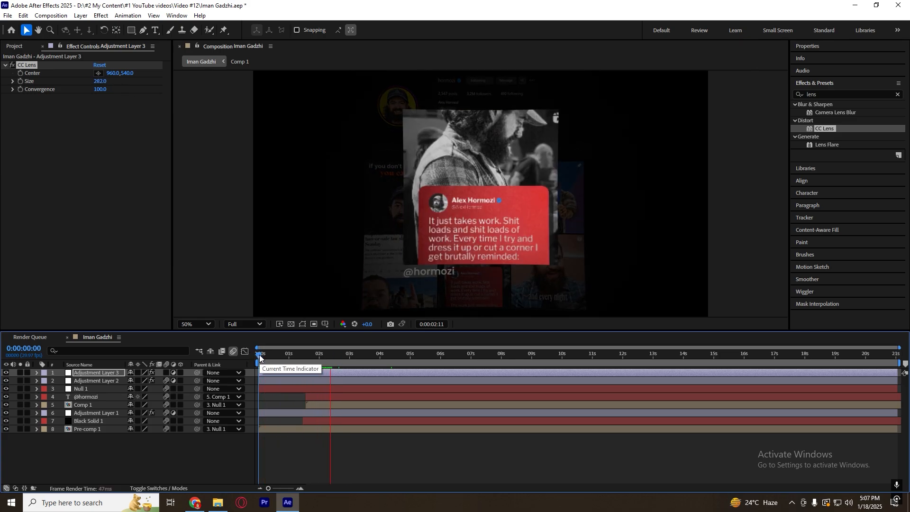
key("space")
key("u")
key("u")
Step: Create a fourth adjustment layer on top and apply the Posterize Time effect to it
right_click(172, 466)
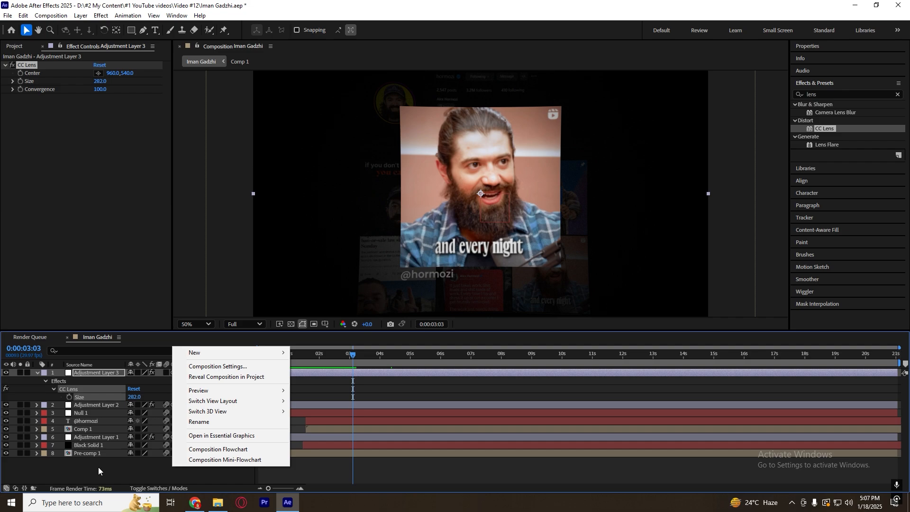
left_click(99, 467)
right_click(124, 468)
mouse_move(181, 348)
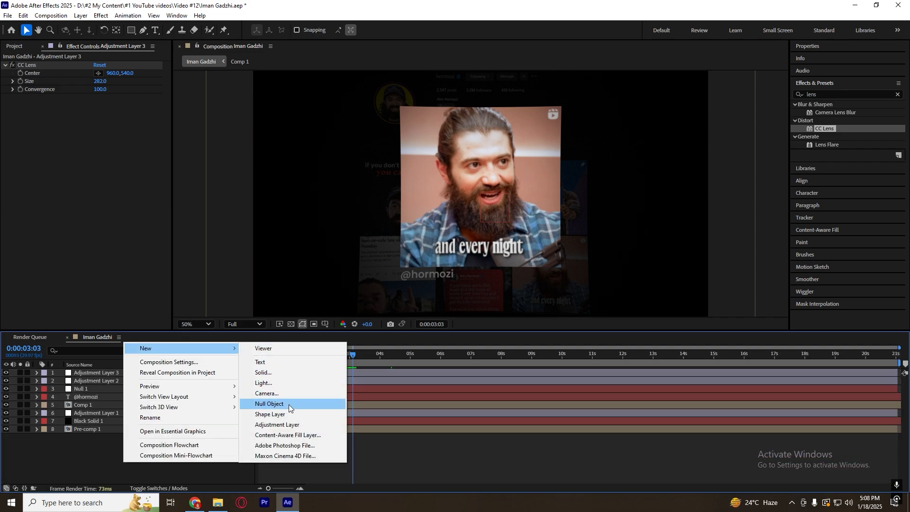
left_click(284, 424)
left_click(820, 94)
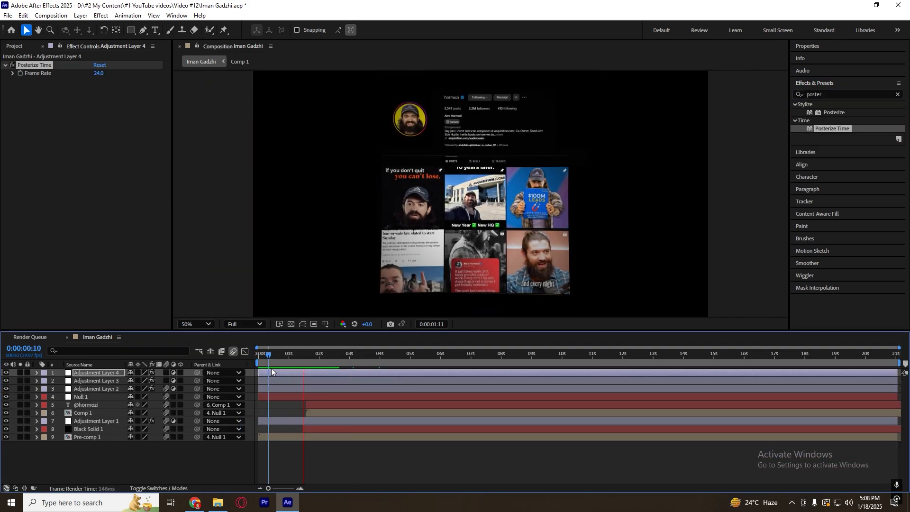
Step: Try a Posterize Time frame rate of 18 and preview the animation from the start
key("space")
left_click(98, 73)
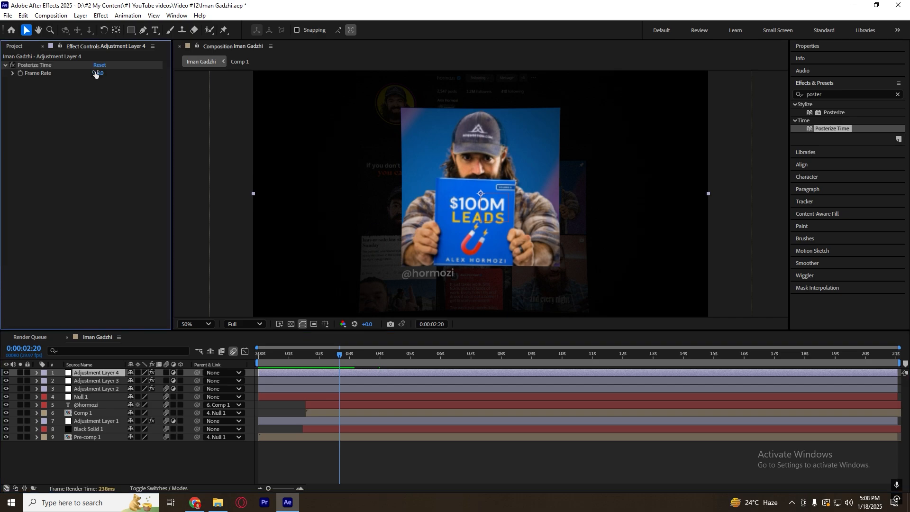
type("18")
key("Return")
left_click_drag(304, 355, 257, 359)
key("space")
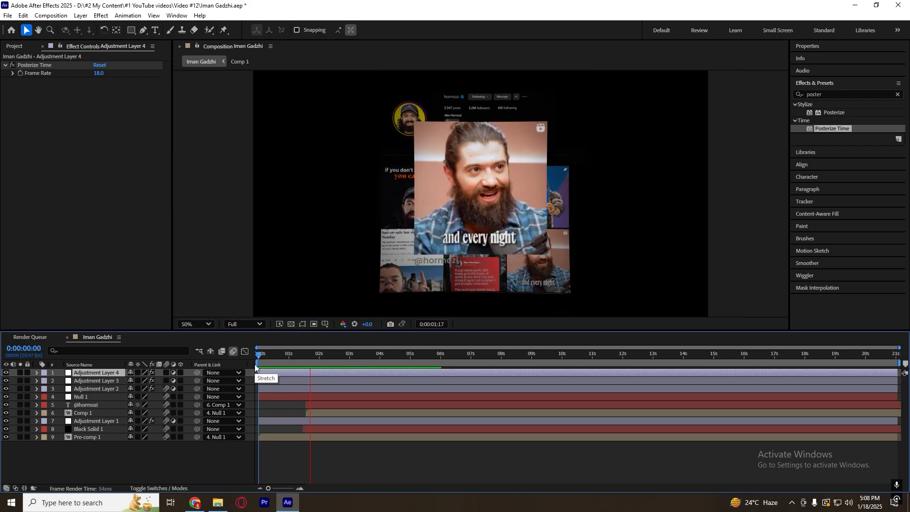
Step: Set the Posterize Time frame rate on Adjustment Layer 4 to 12
left_click(98, 73)
type("12")
key("Return")
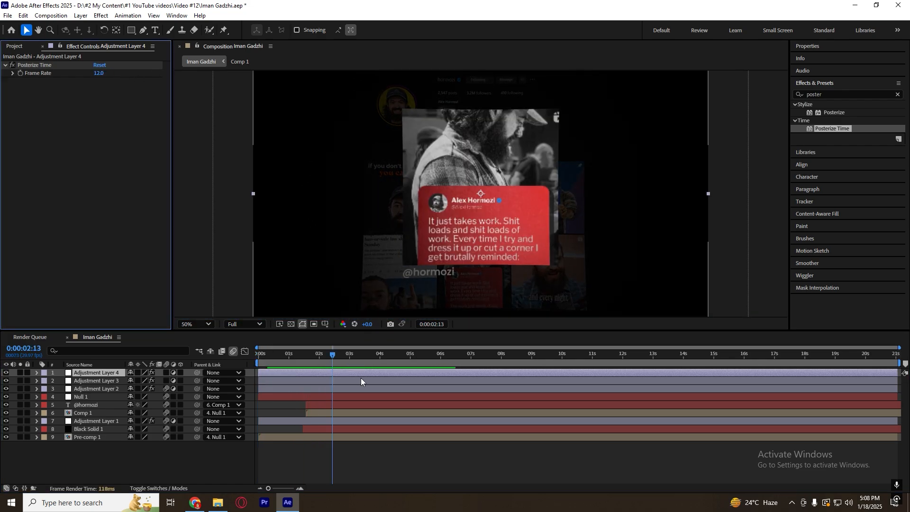
Step: Preview the Iman Gadzhi composition from the start to check the 12 fps Posterize Time look with all finishing effects
left_click_drag(313, 356, 254, 439)
left_click(292, 445)
key("space")
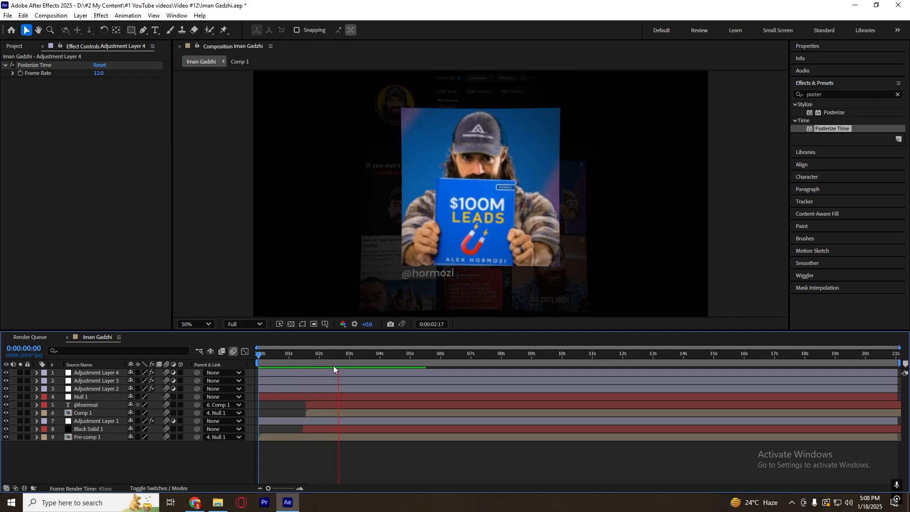
key("space")
key("space")
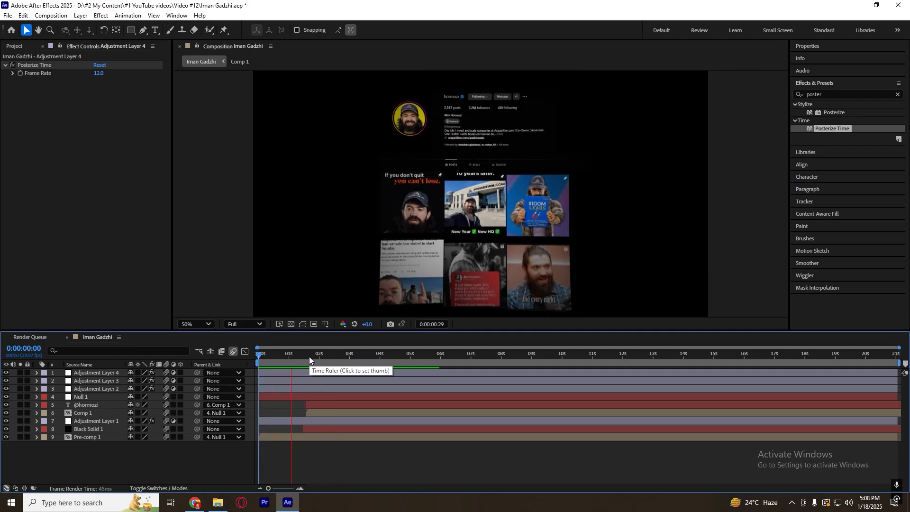
left_click_drag(346, 356, 274, 356)
key("space")
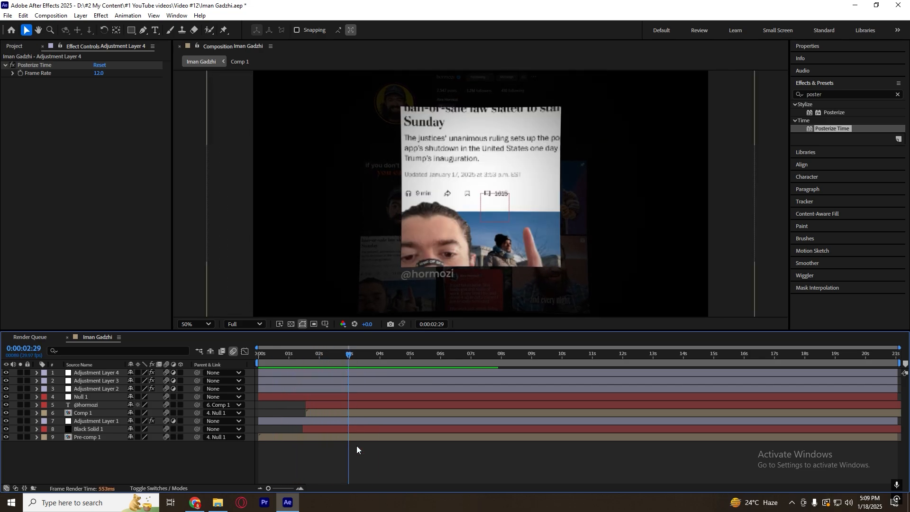
left_click(365, 361)
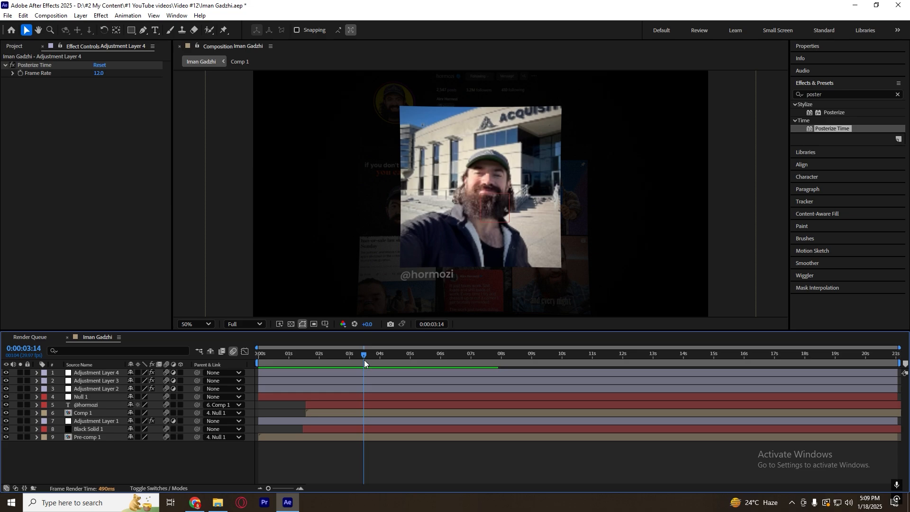
left_click_drag(364, 359, 355, 366)
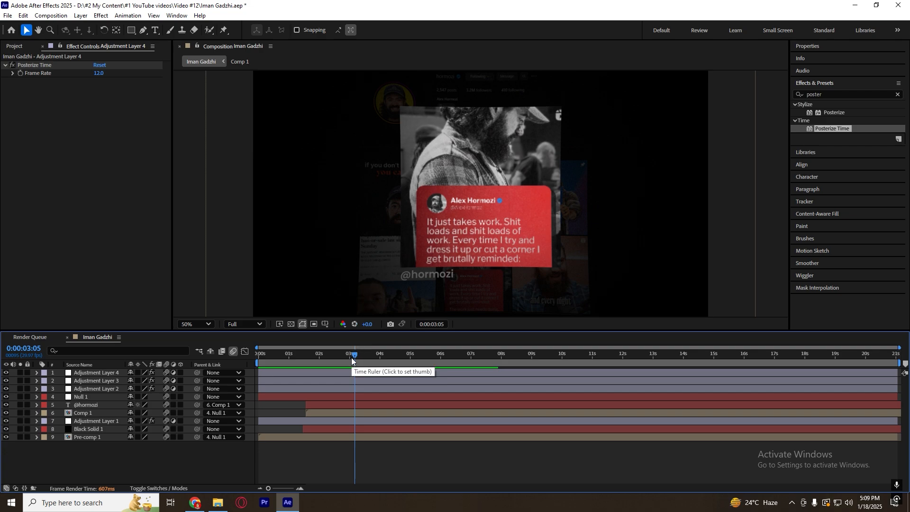
mouse_move(352, 359)
left_mouse_down()
mouse_move(258, 369)
mouse_move(357, 360)
mouse_move(272, 371)
mouse_move(349, 366)
left_mouse_up()
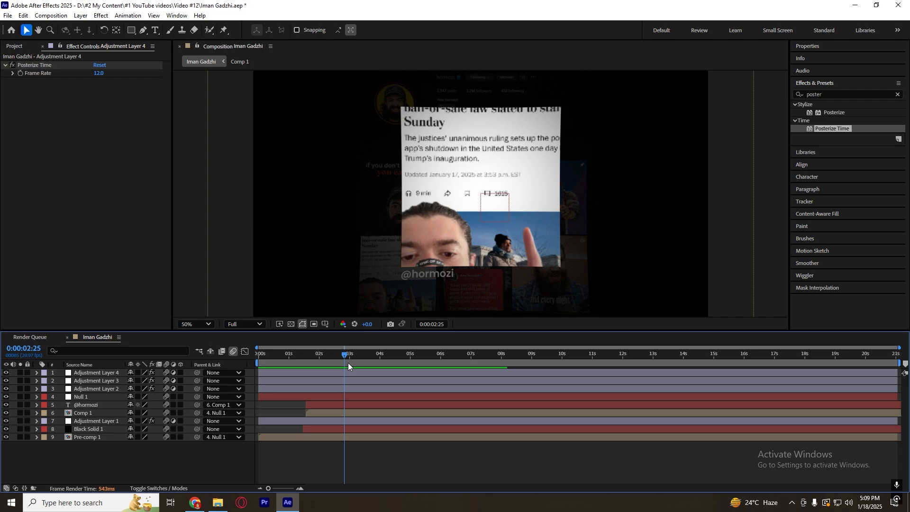